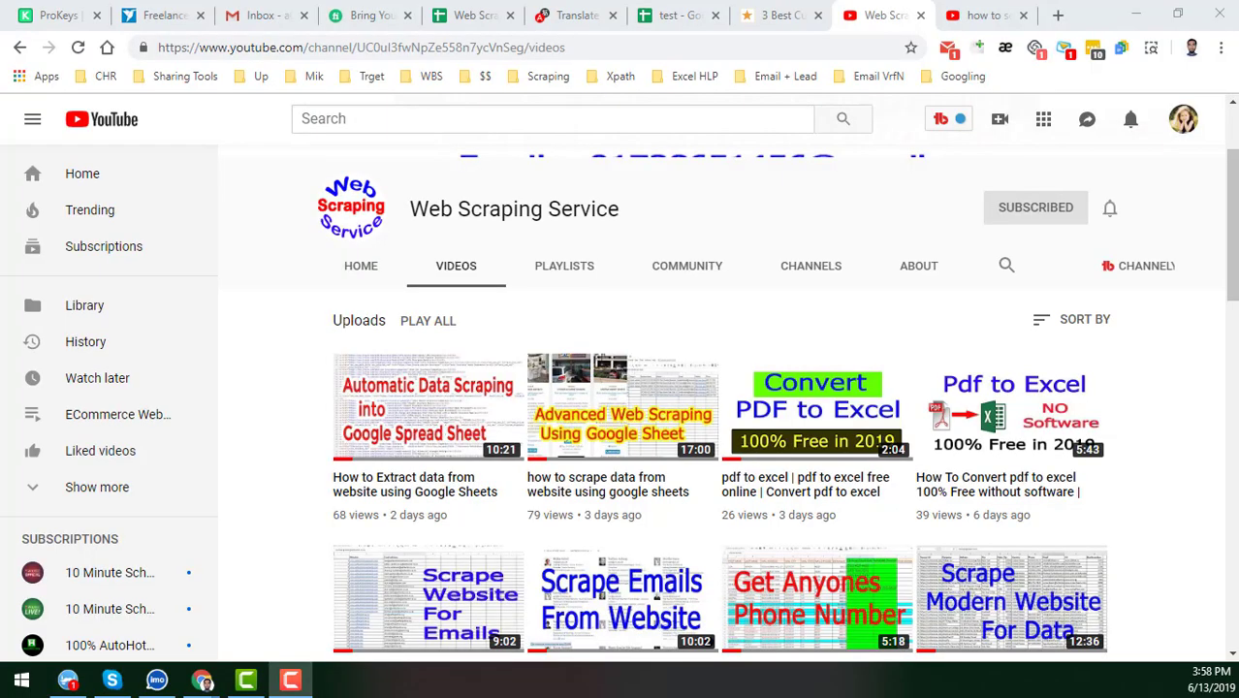
Step: Look over the Web Scraping Service channel's name, contact banner and uploaded videos
double_click(417, 209)
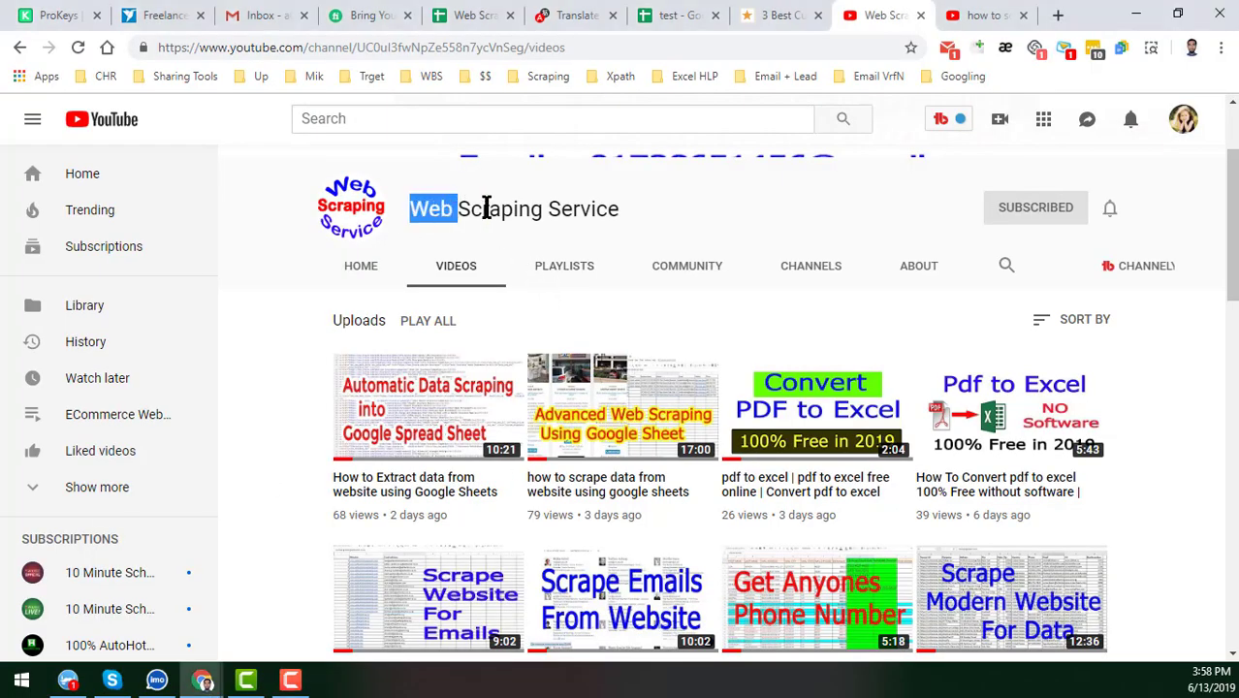
drag(487, 209, 630, 215)
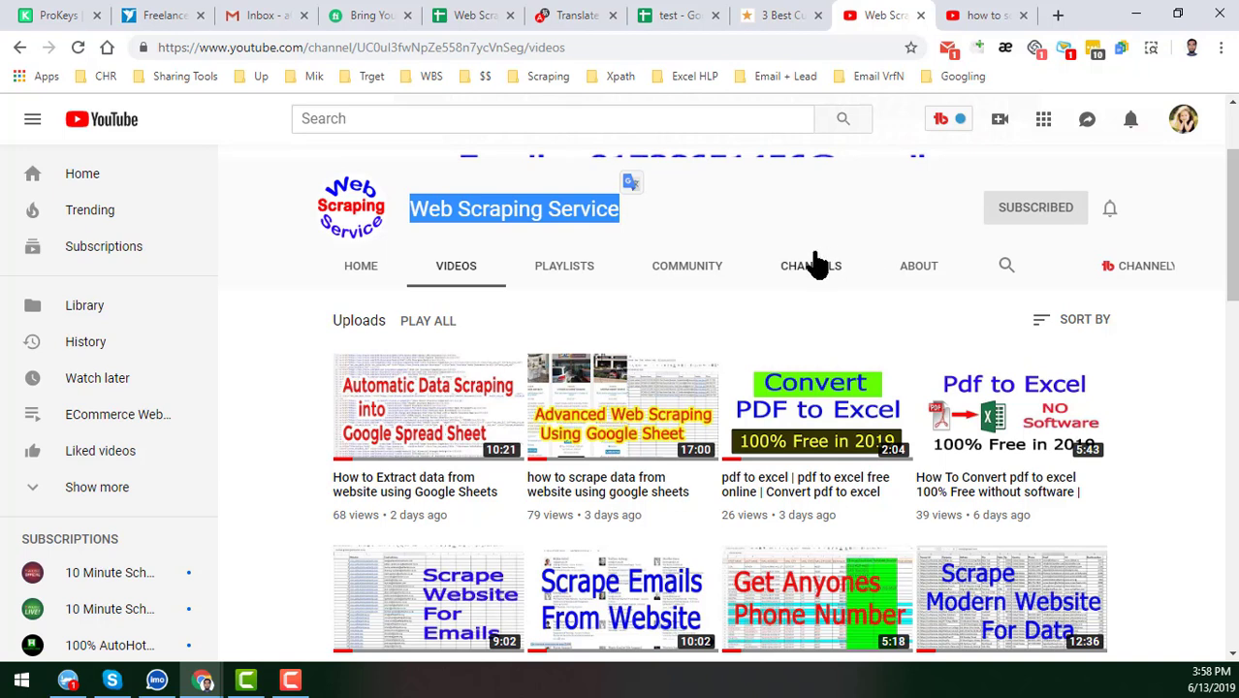
scroll(532, 300, up, 2)
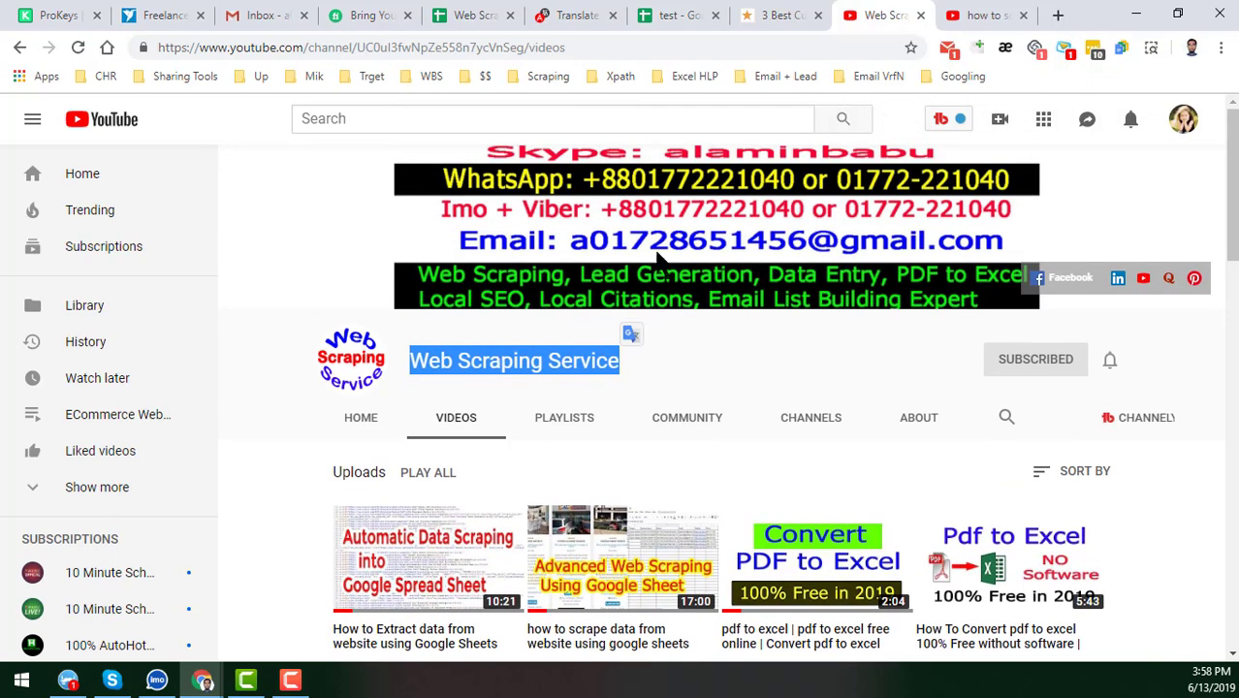
click(687, 373)
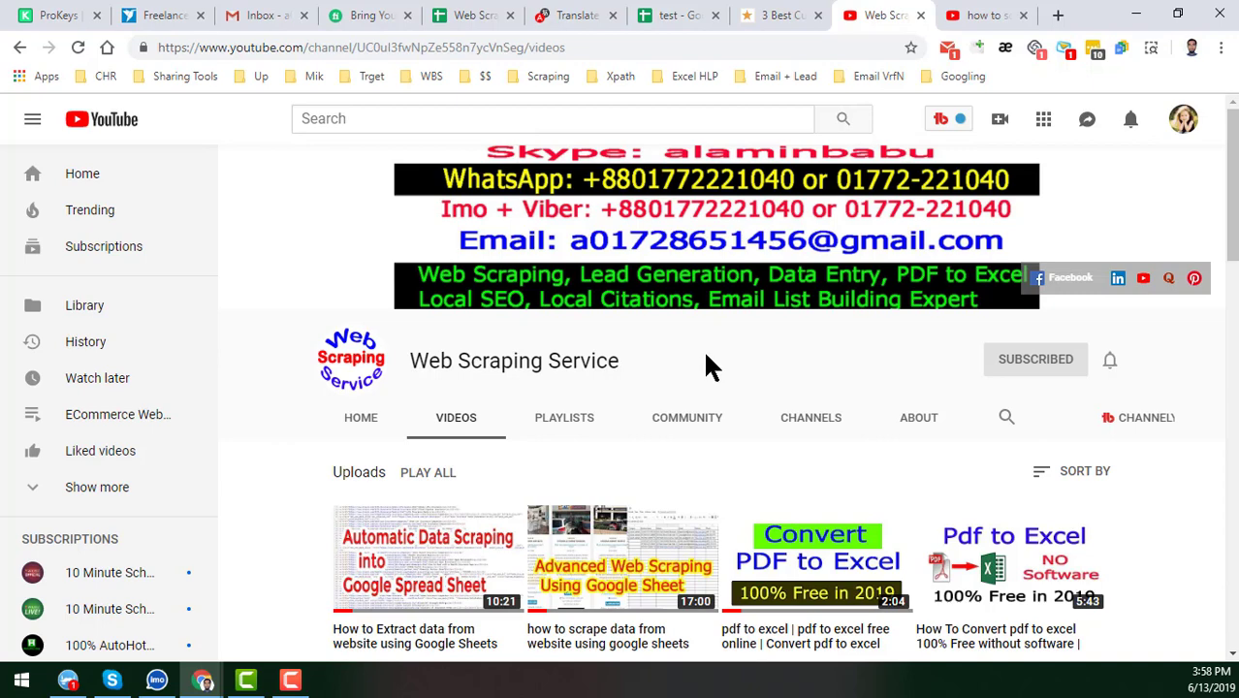
scroll(705, 363, down, 2)
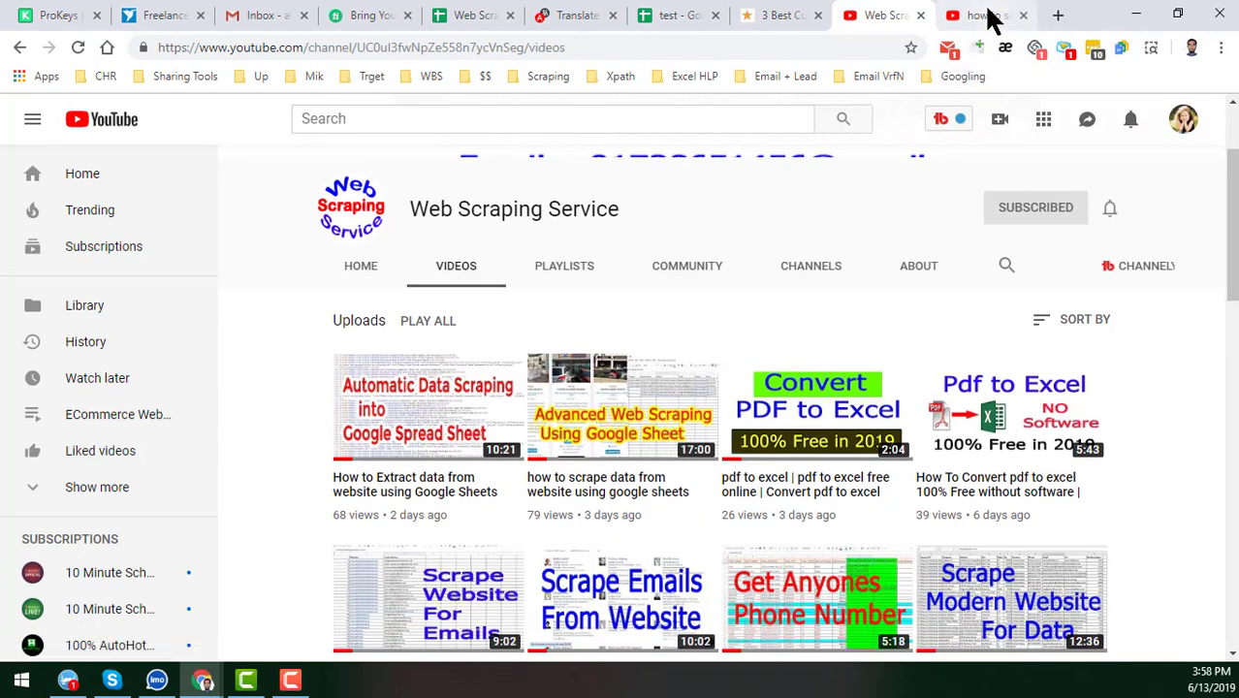
Step: View the "how to scrape data from website using google sheets" video page and close it
click(979, 15)
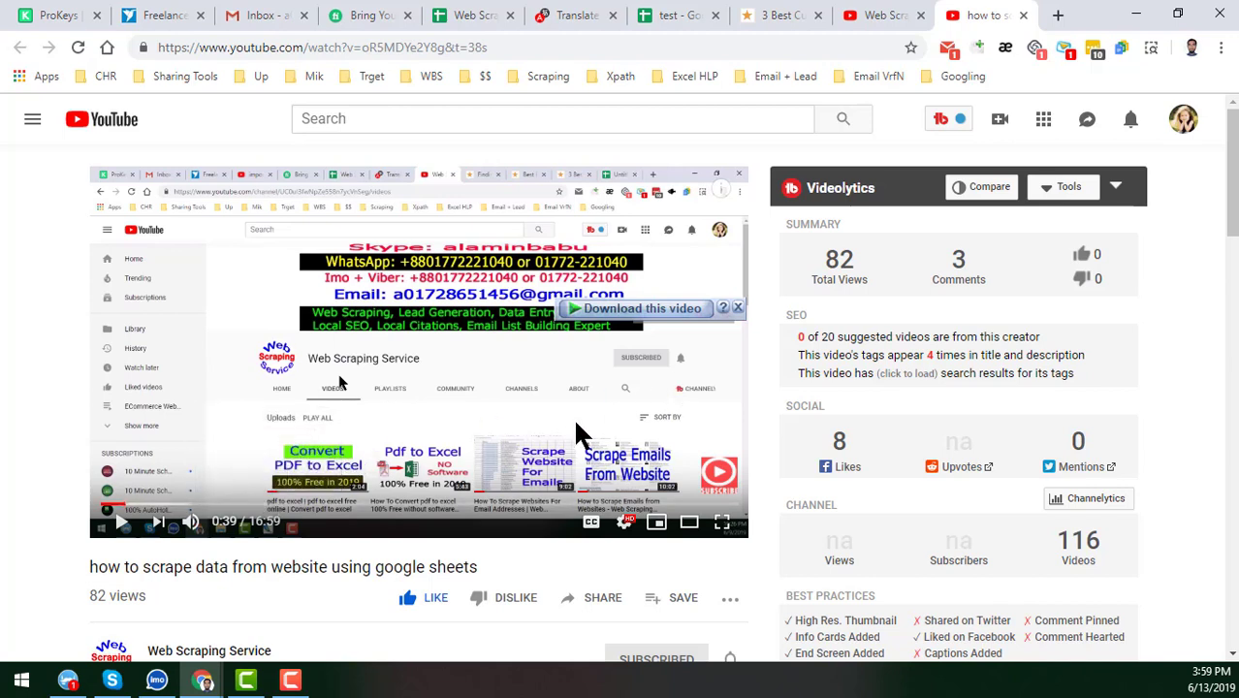
click(893, 22)
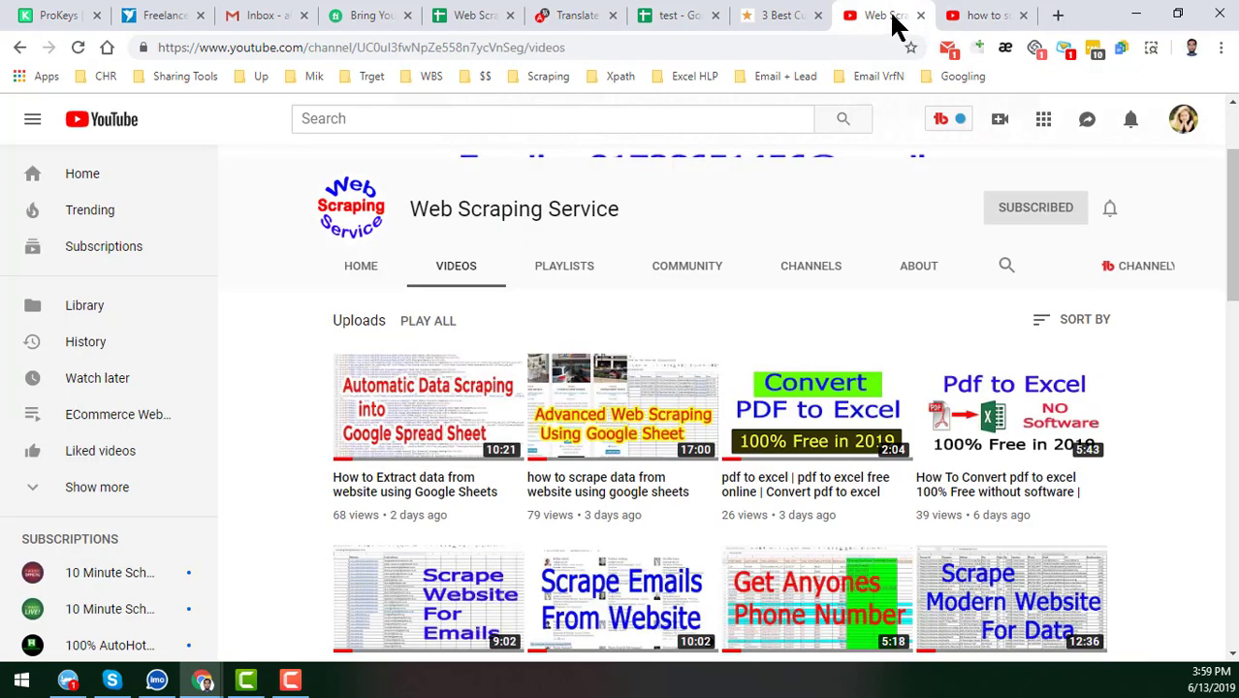
click(1000, 20)
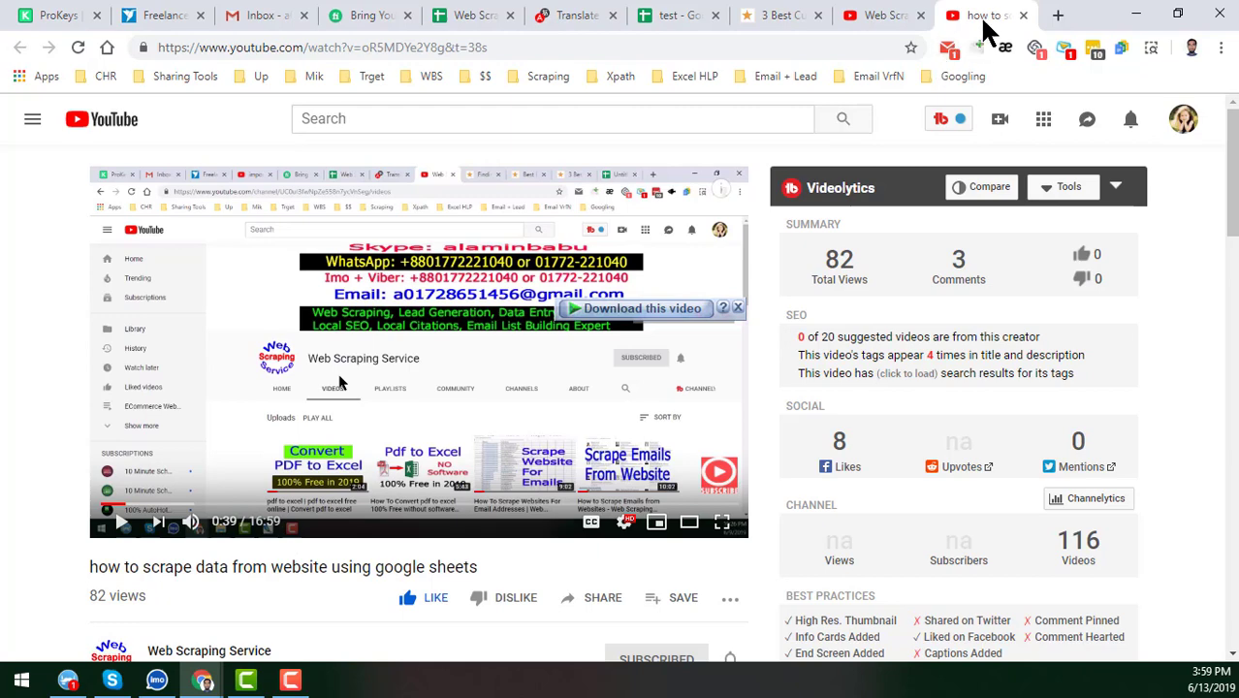
click(803, 17)
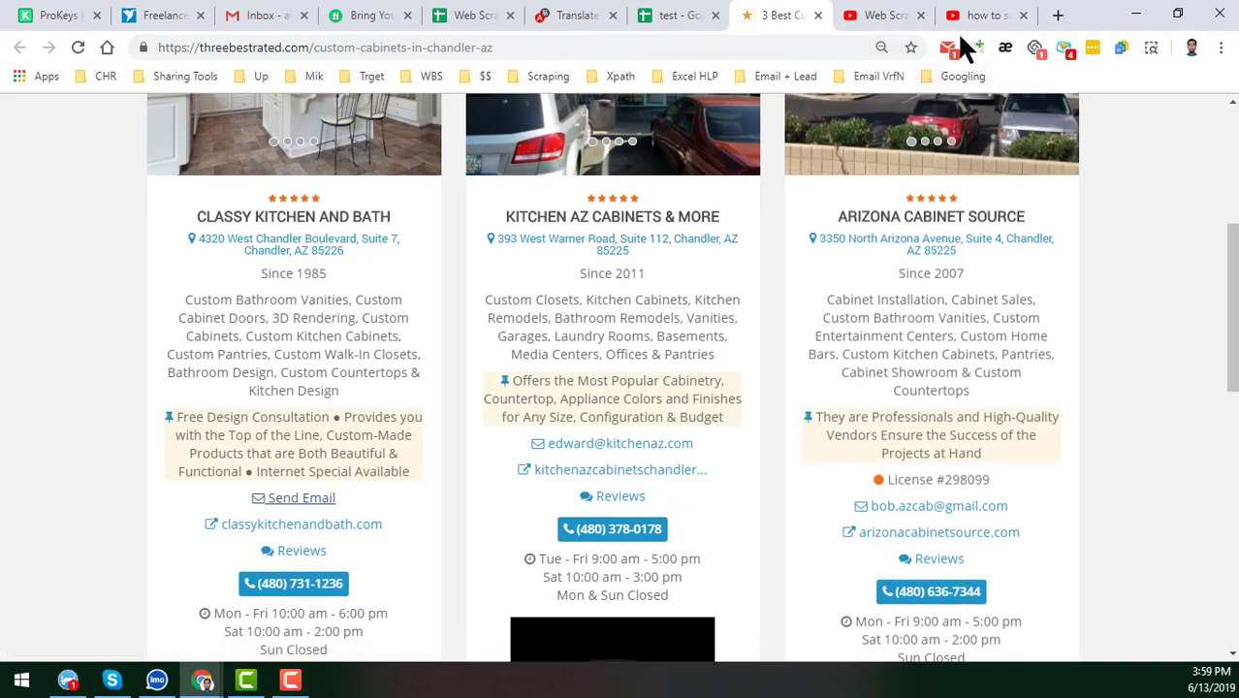
click(976, 20)
click(1023, 16)
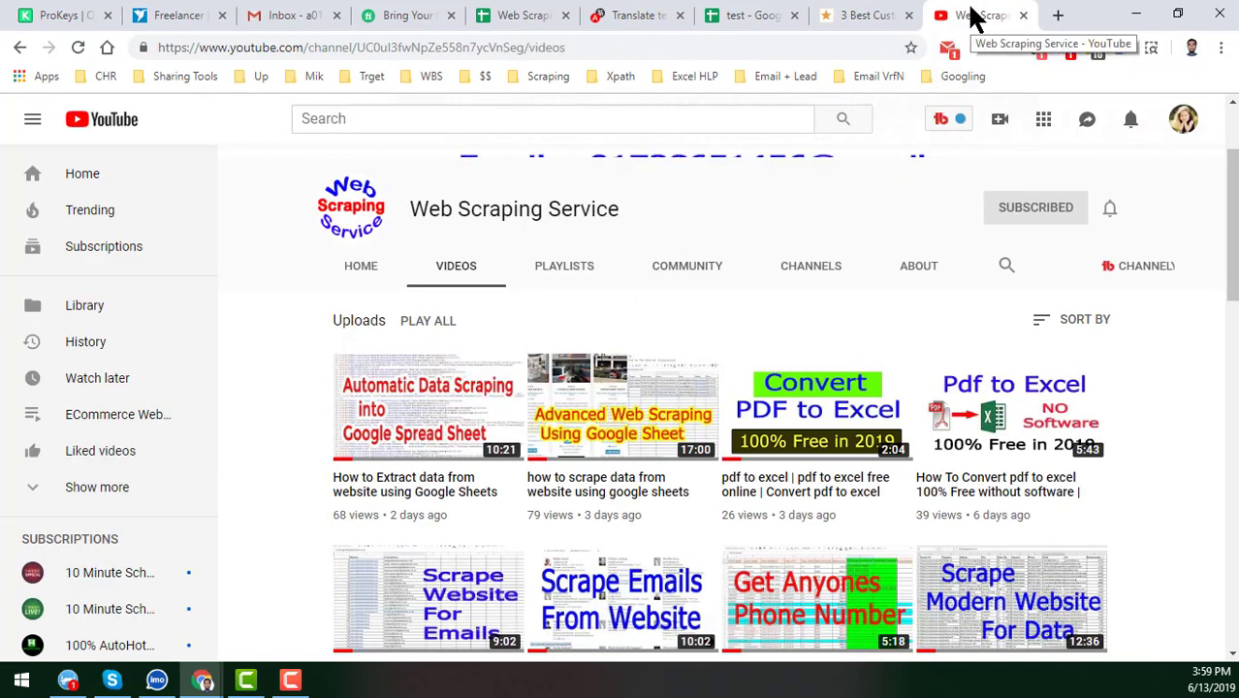
Step: Reorder the open pages so the test spreadsheet and the custom cabinets page come last, checking the Business Name XPath in C1
drag(766, 18, 982, 14)
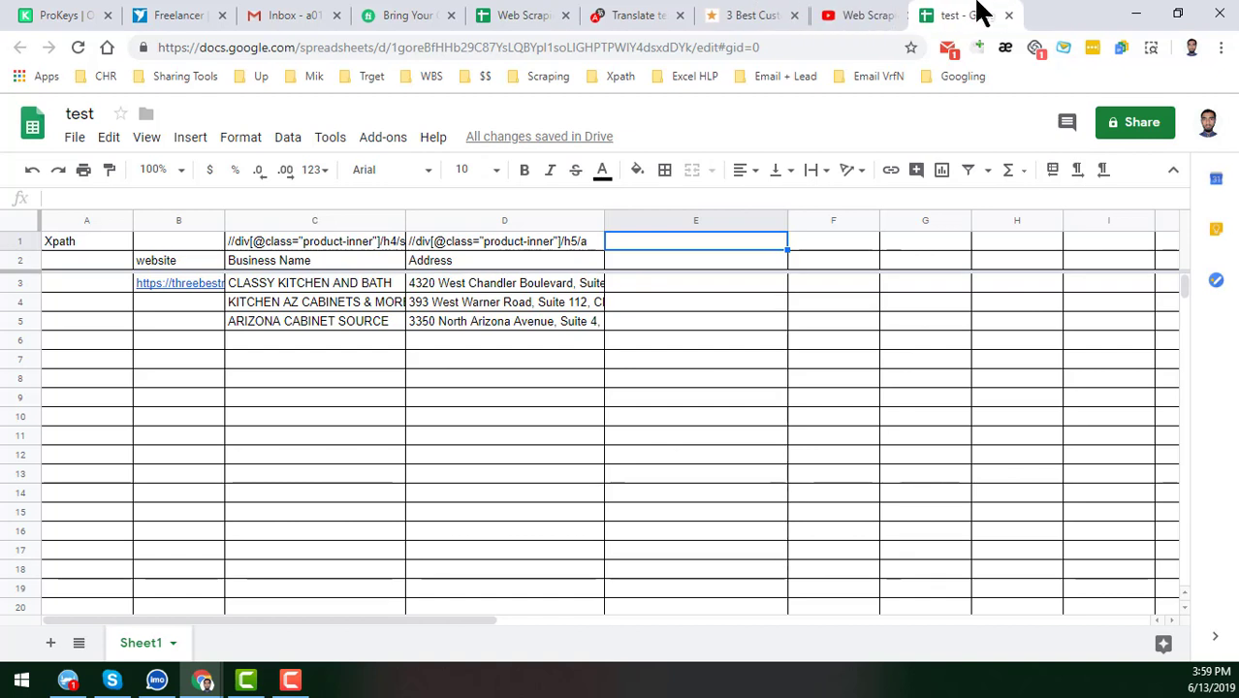
click(376, 242)
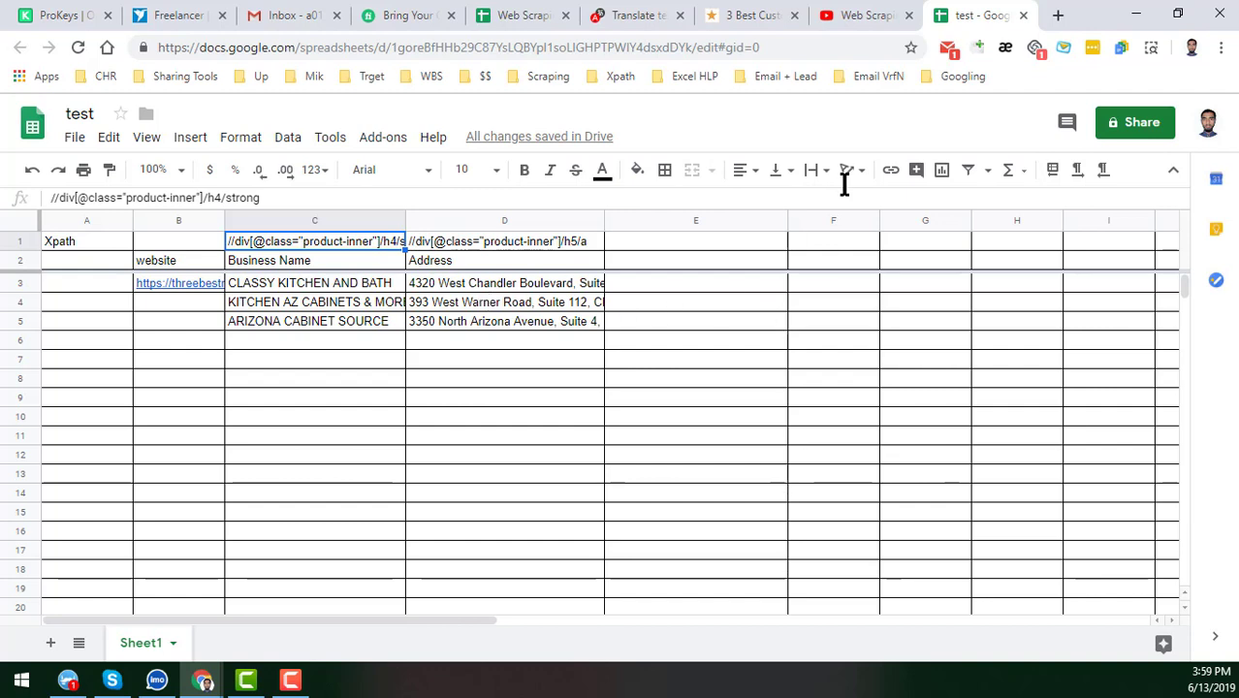
drag(763, 13, 987, 11)
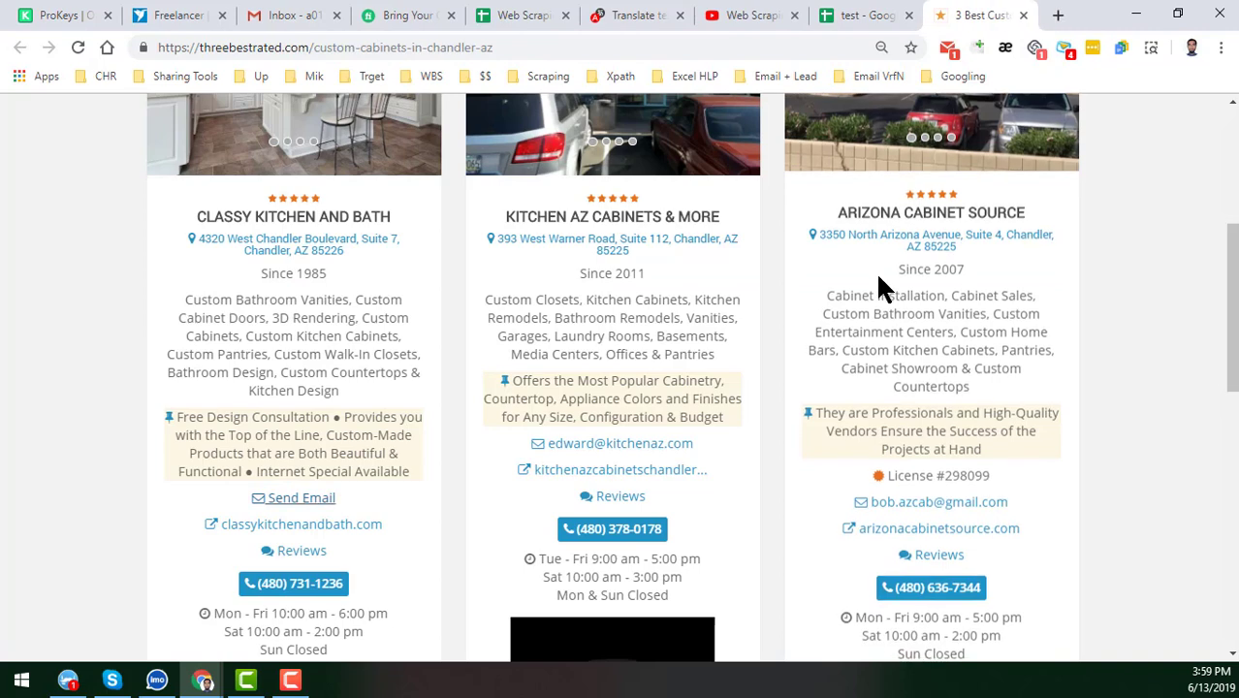
Step: Review the listings' email links on the custom cabinets page and open the XPath search bar there
scroll(320, 397, down, 2)
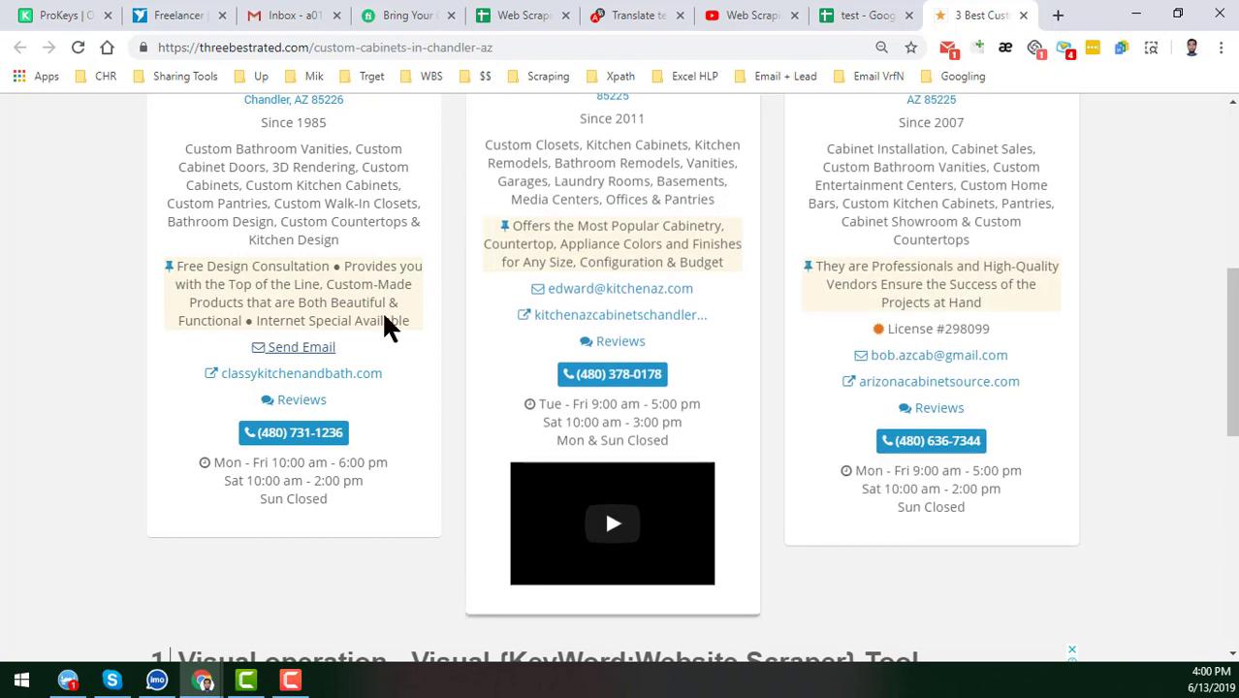
click(876, 16)
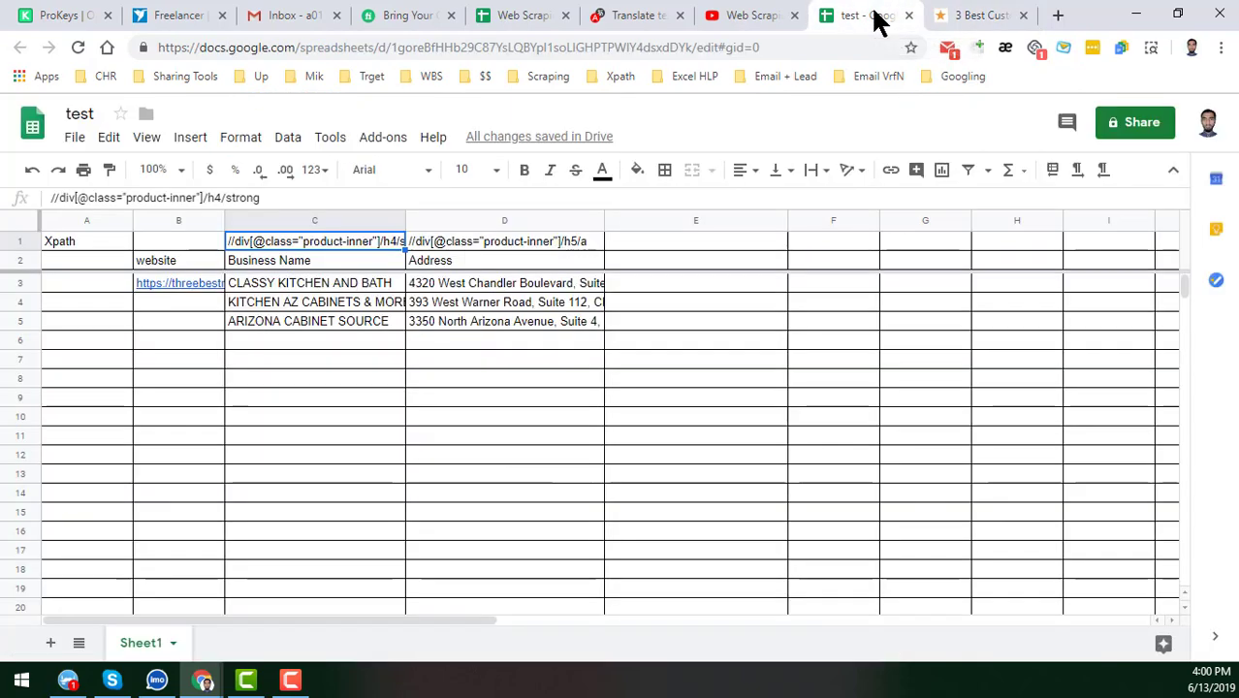
click(624, 258)
click(969, 11)
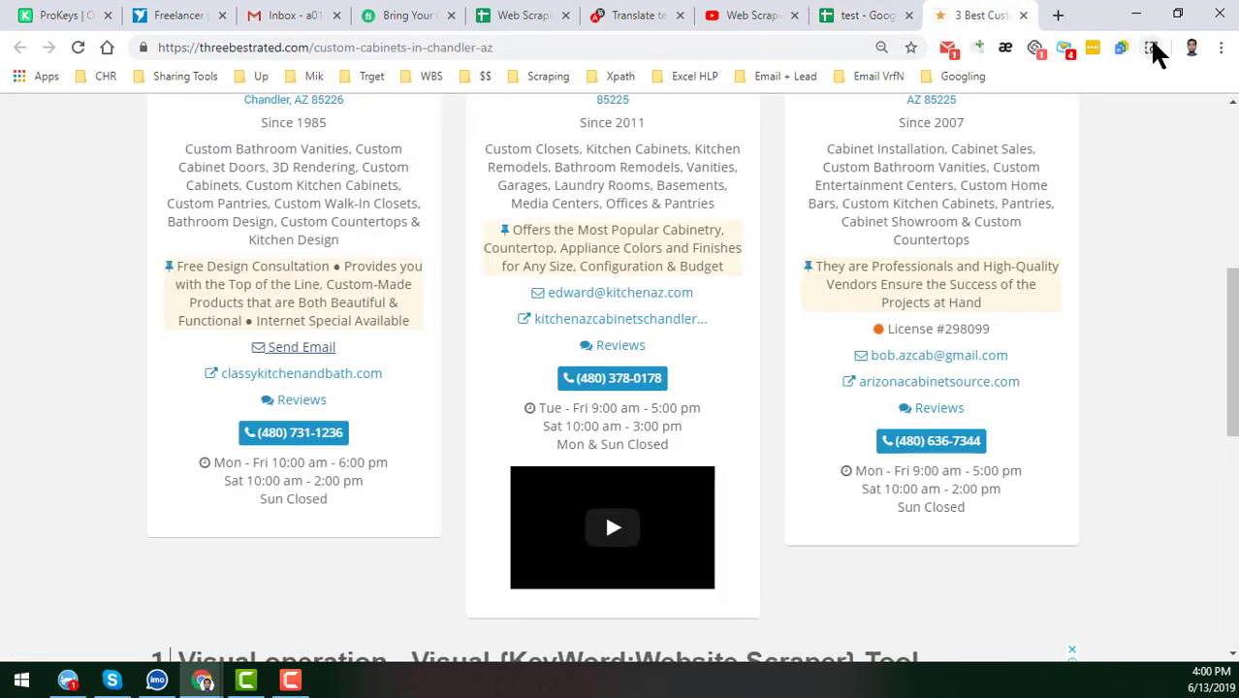
click(1152, 49)
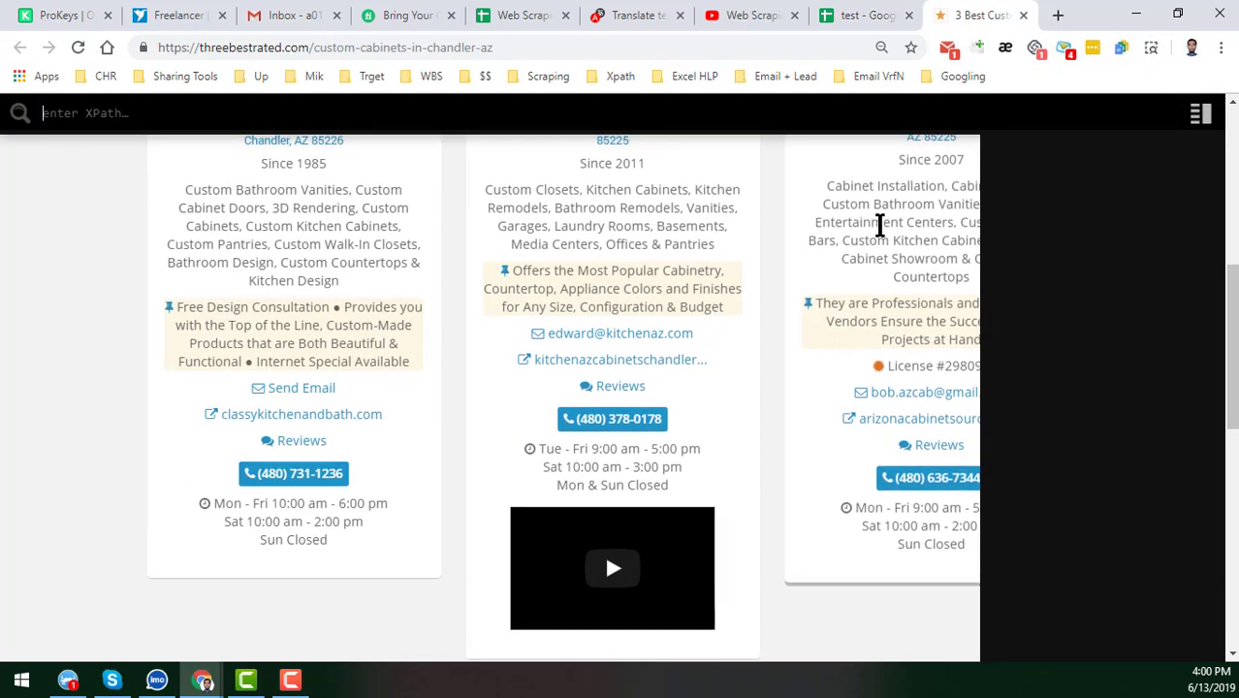
Step: Check the empty header cells of column E in the test spreadsheet and copy the Address formula cell D3
click(844, 18)
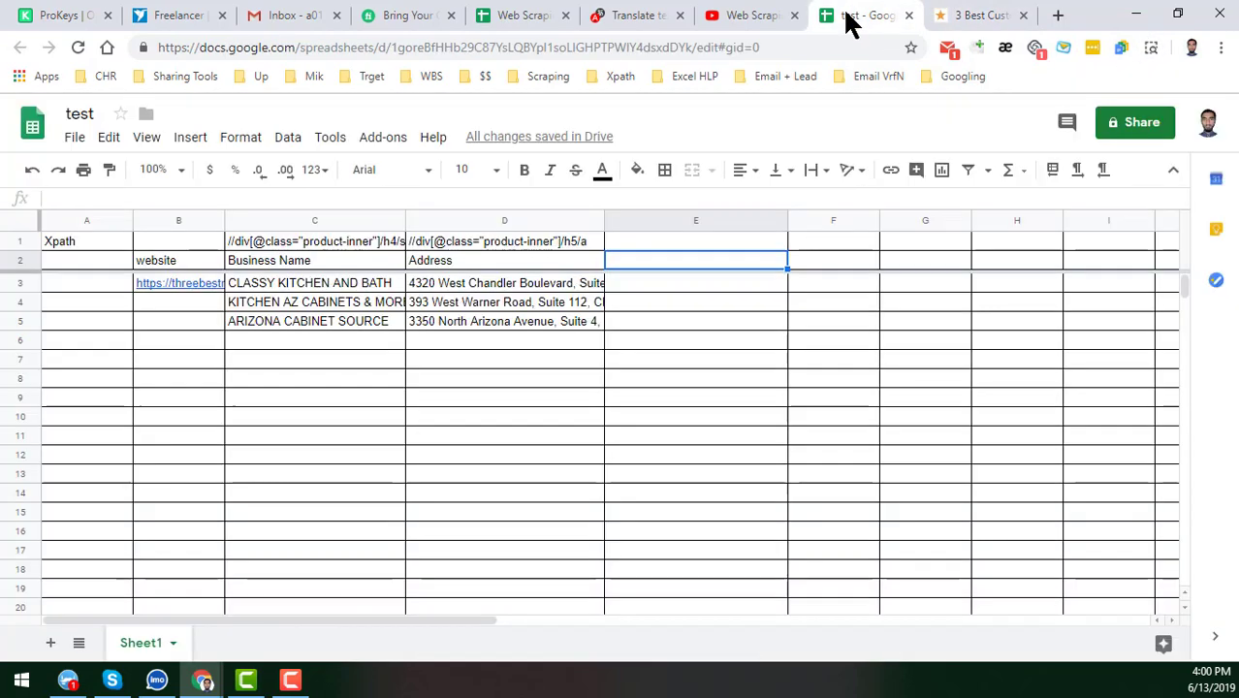
click(636, 241)
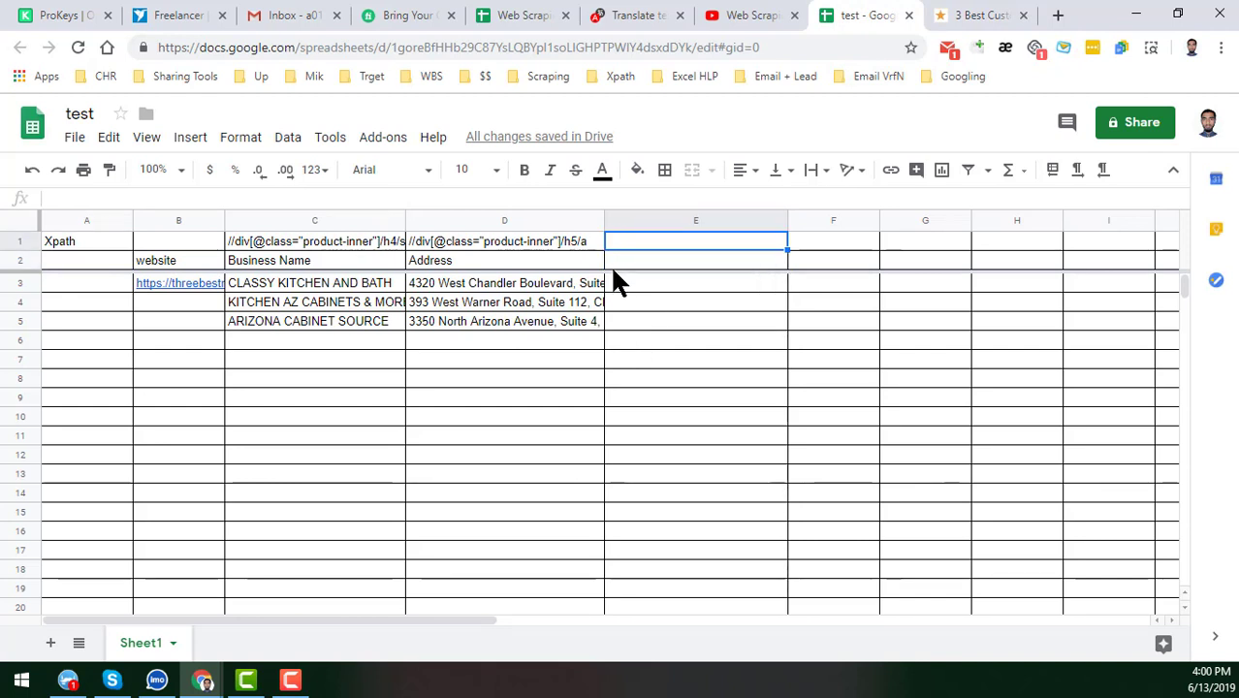
click(649, 263)
click(571, 283)
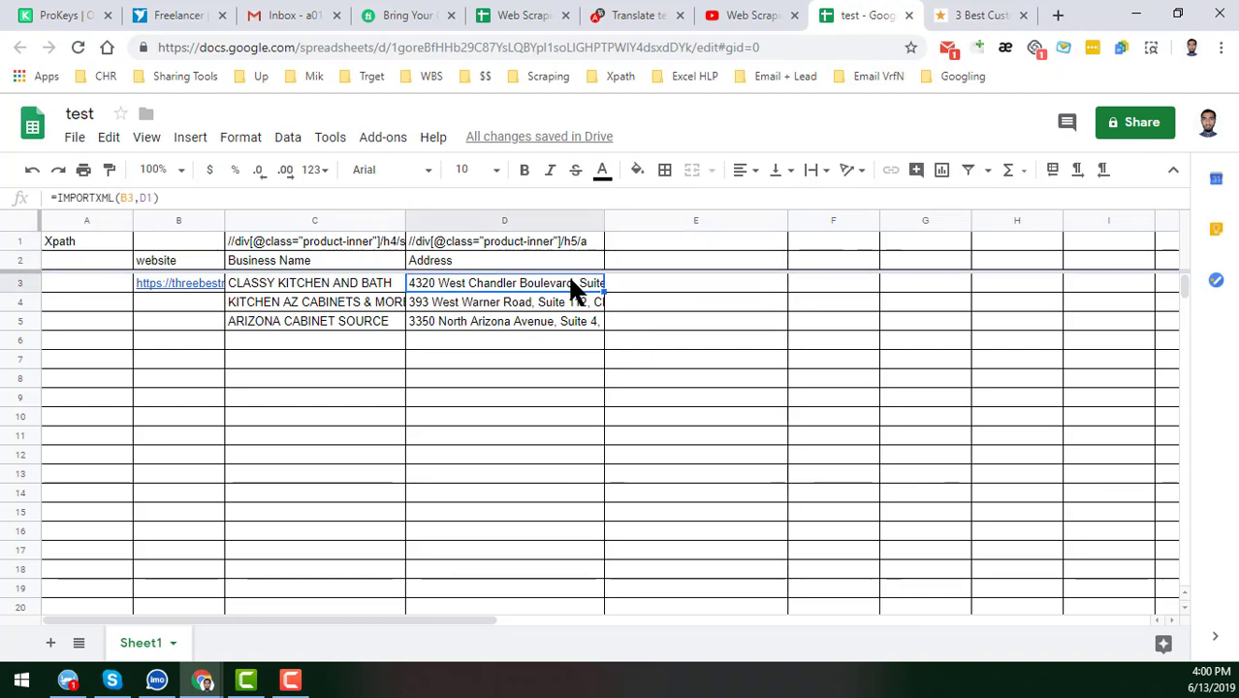
key(ctrl+c)
Step: Enter the formula =IMPORTXML(B3,E1) in cell E3, using the website link and the XPath cell as references
click(636, 285)
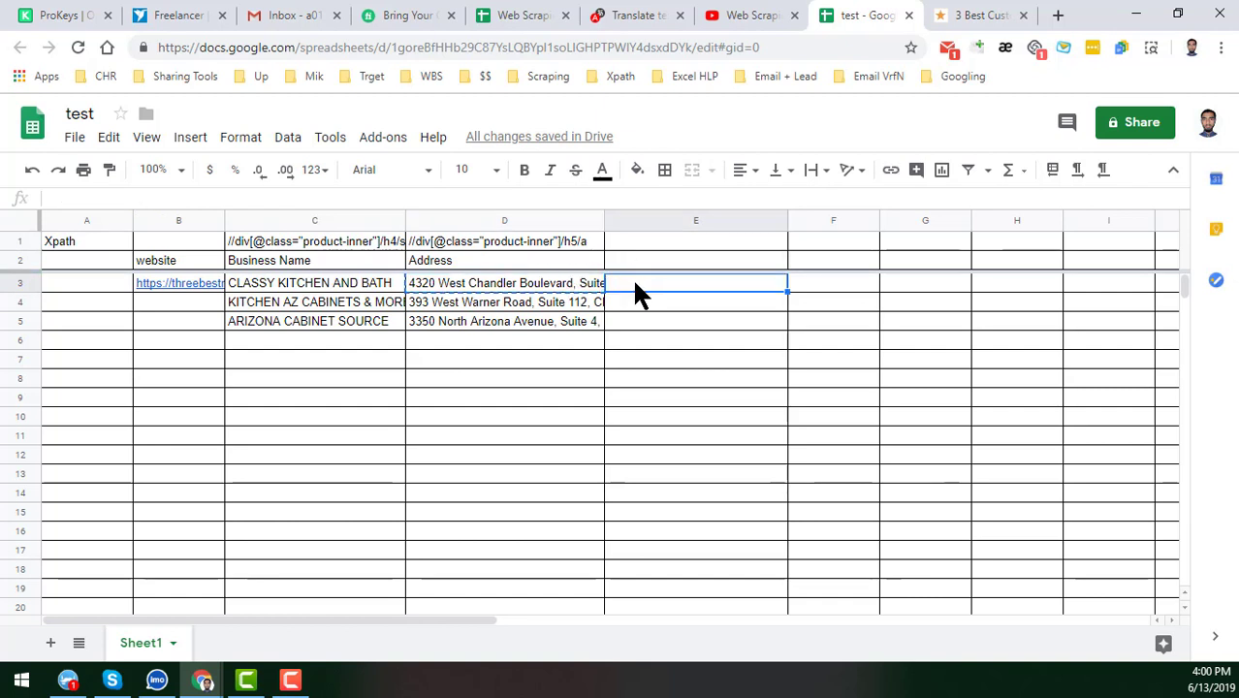
text(=IM)
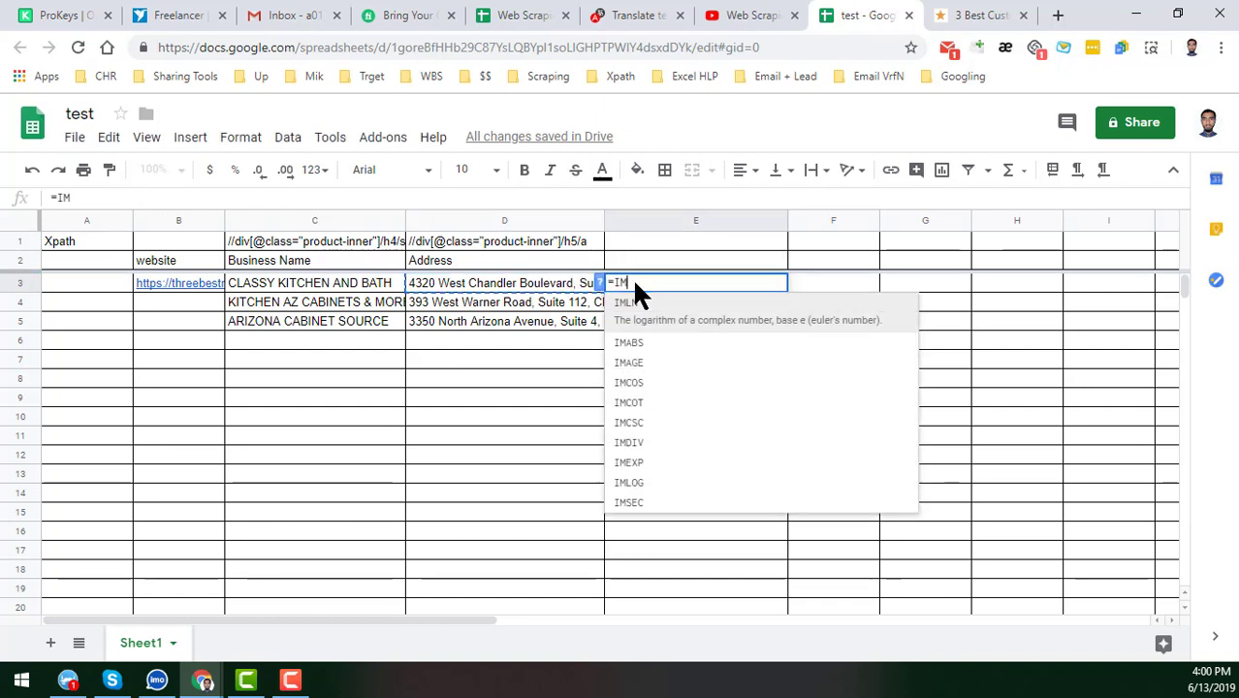
text(PORT)
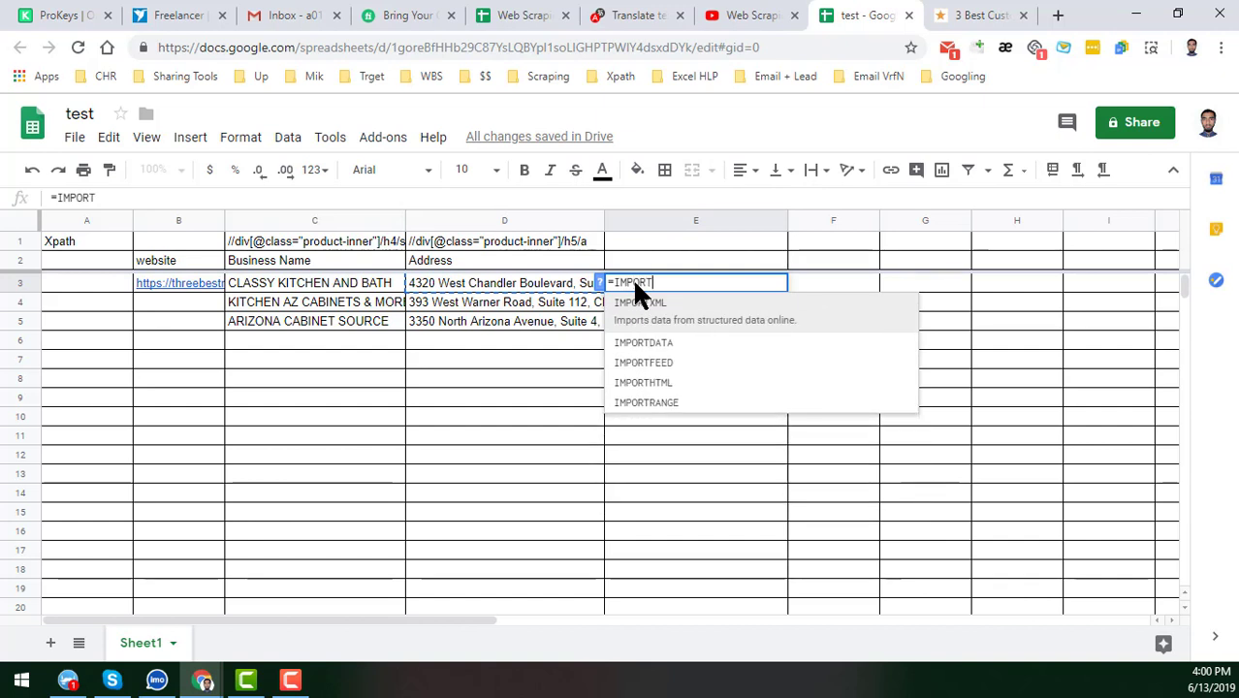
text(XML)
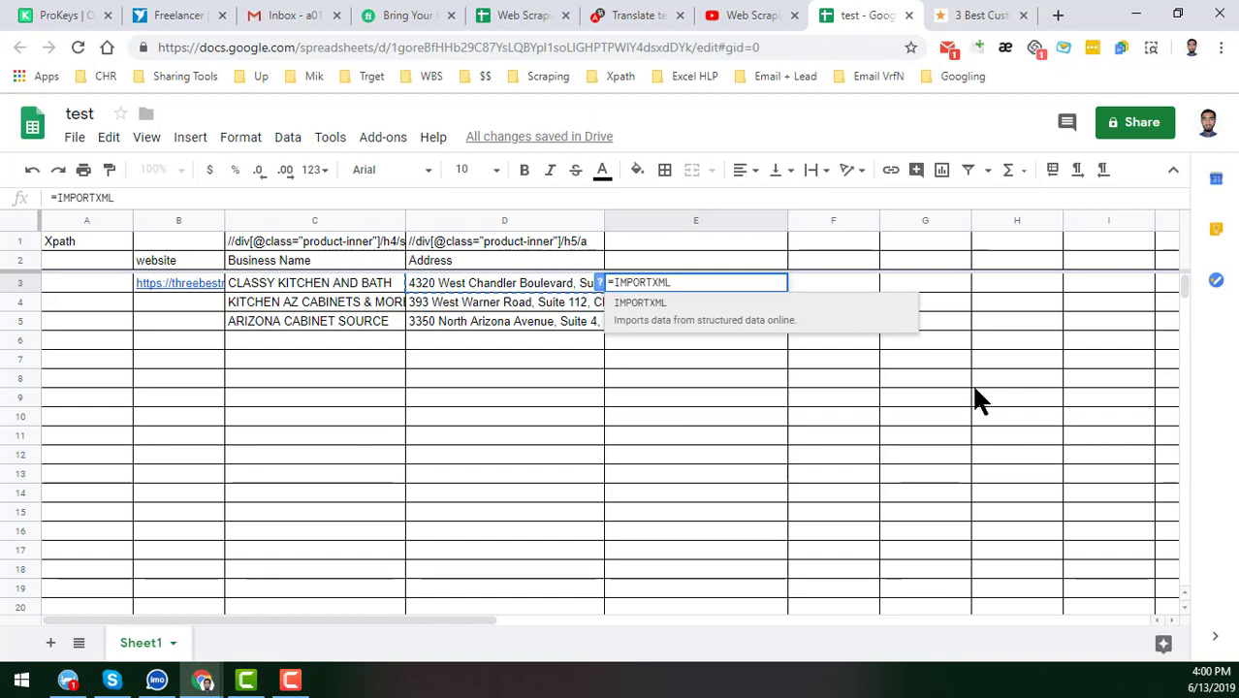
text(()
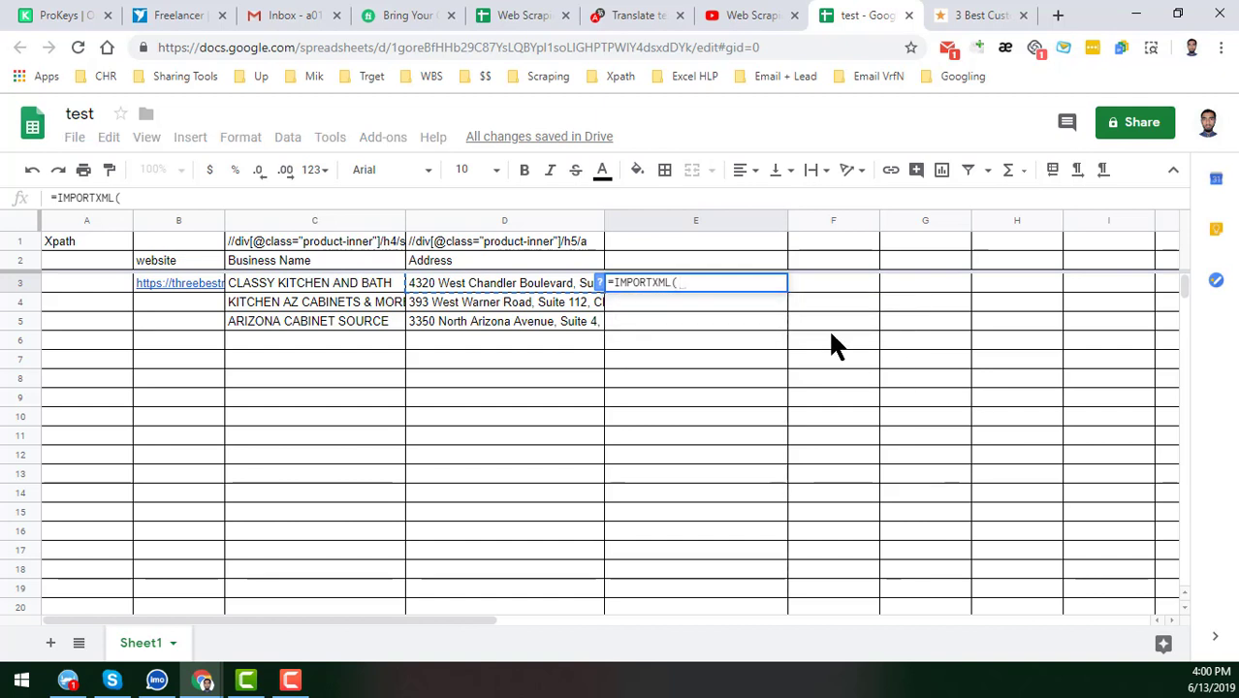
click(205, 283)
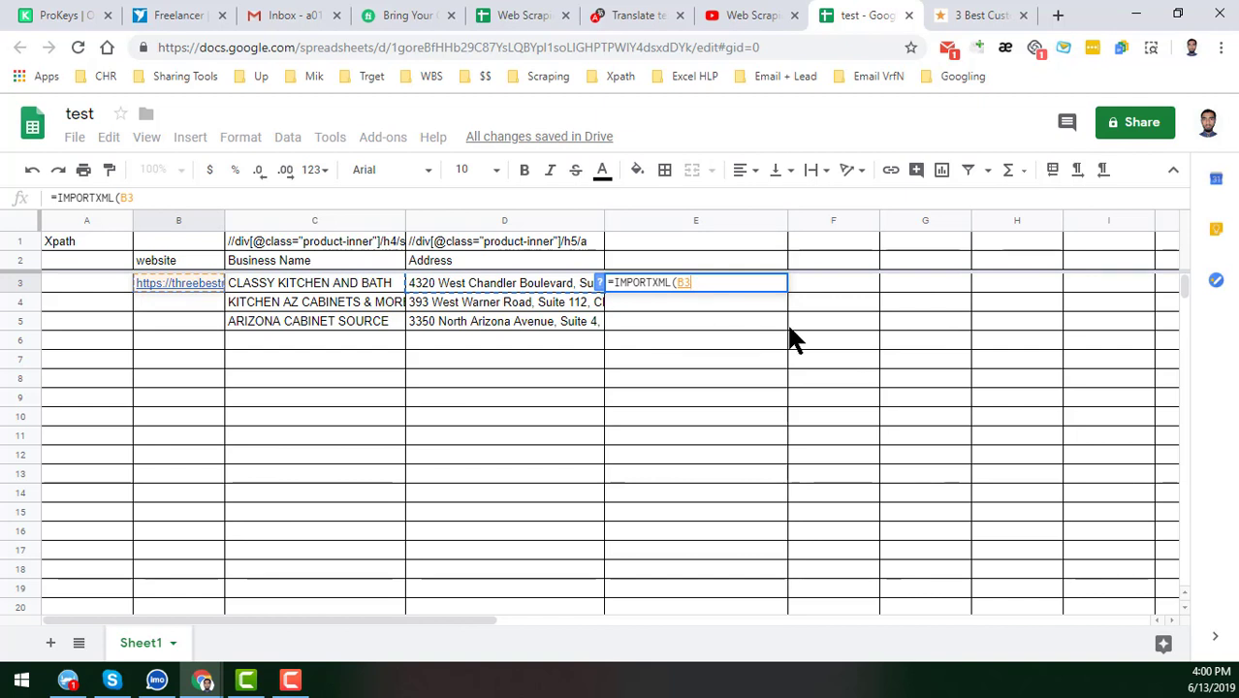
text(,)
click(683, 243)
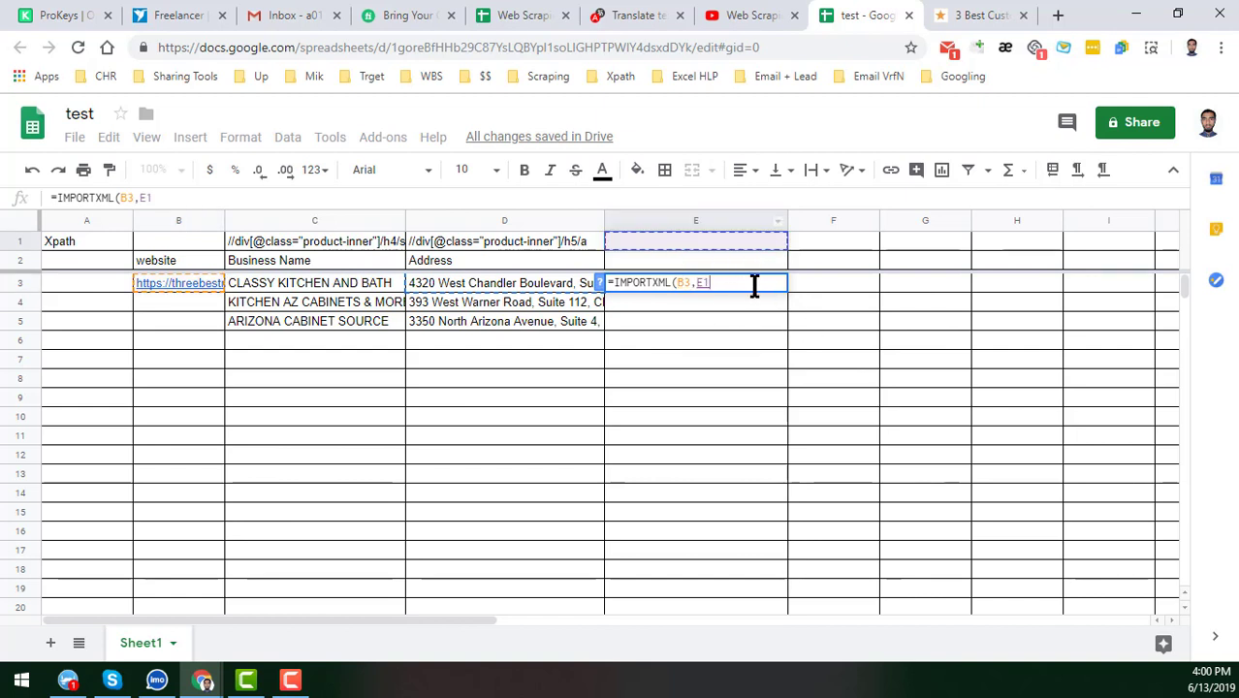
text())
key(Return)
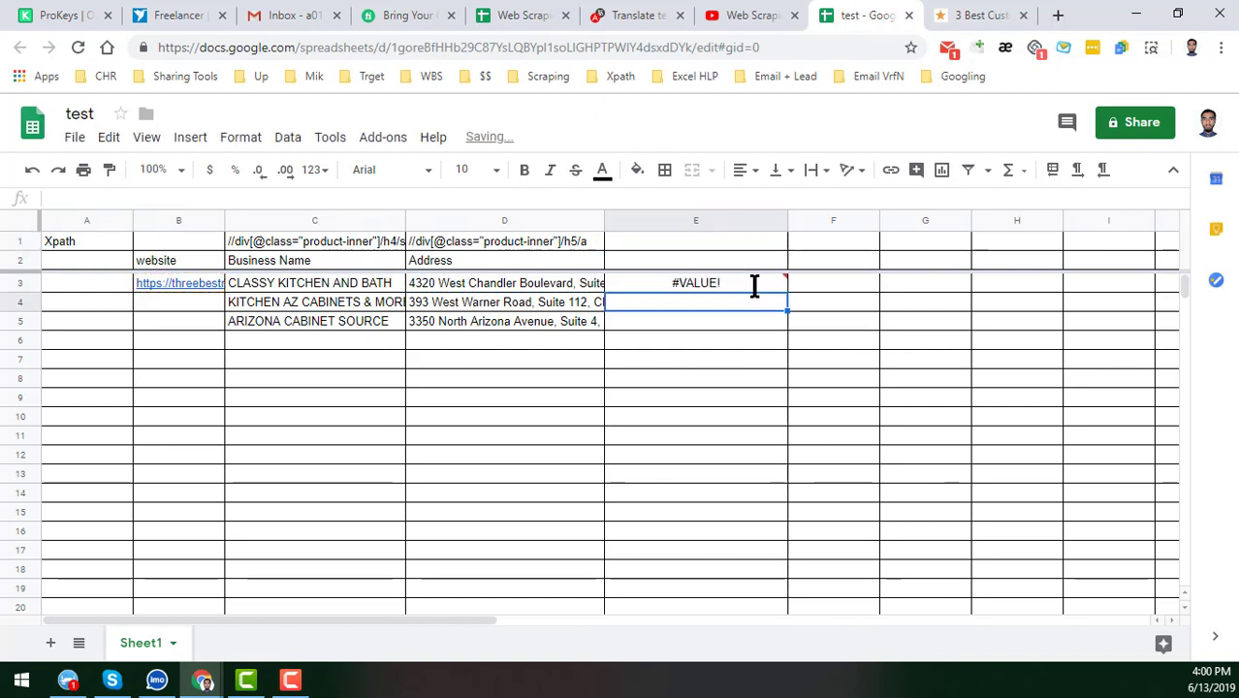
Step: Examine the IMPORTXML formula in E3 and the XPath cell E1 it refers to
click(665, 287)
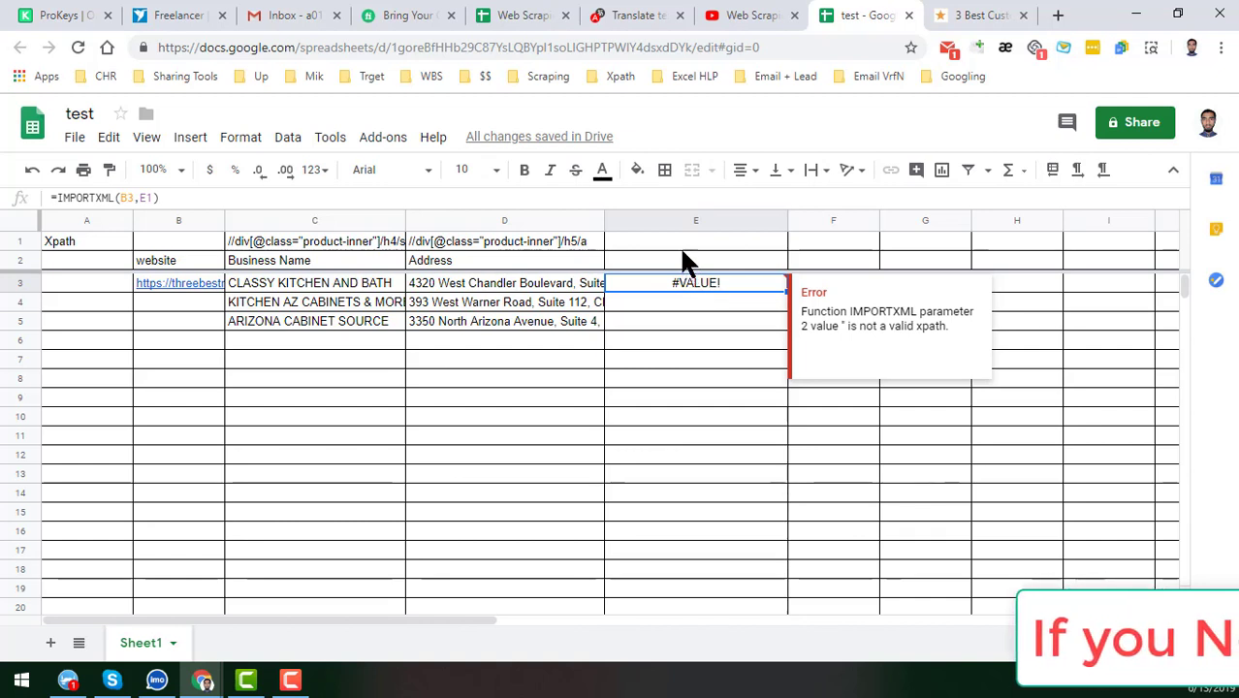
click(680, 243)
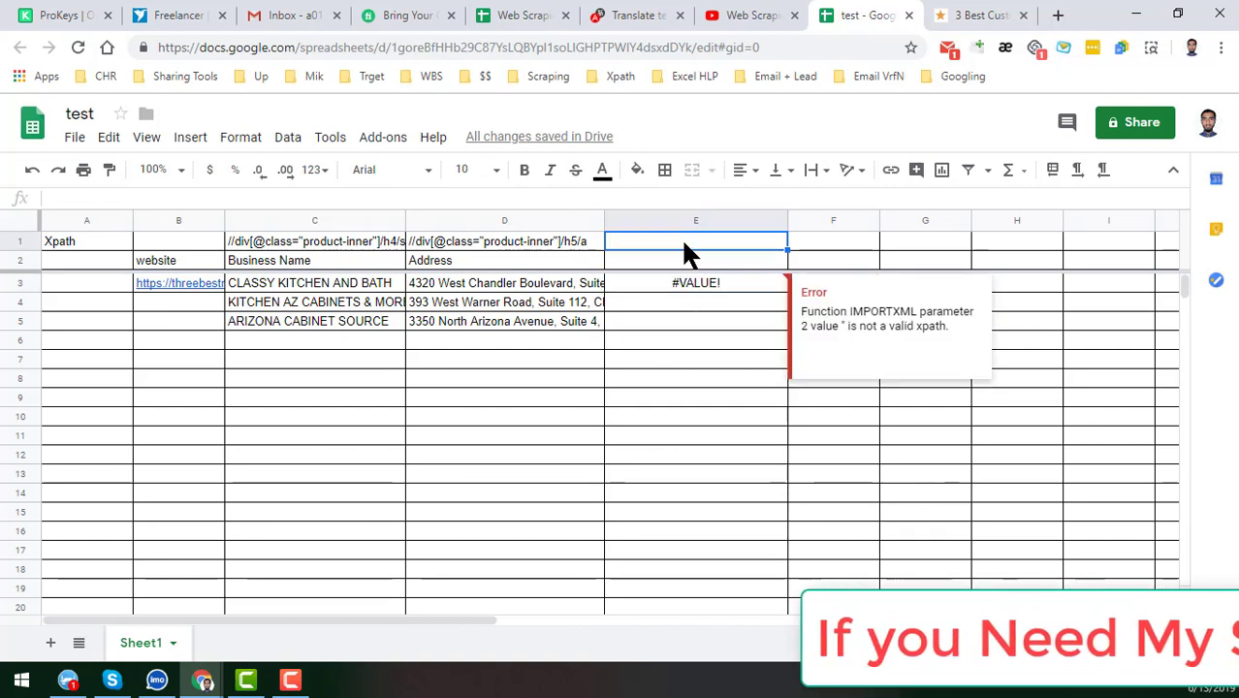
click(678, 279)
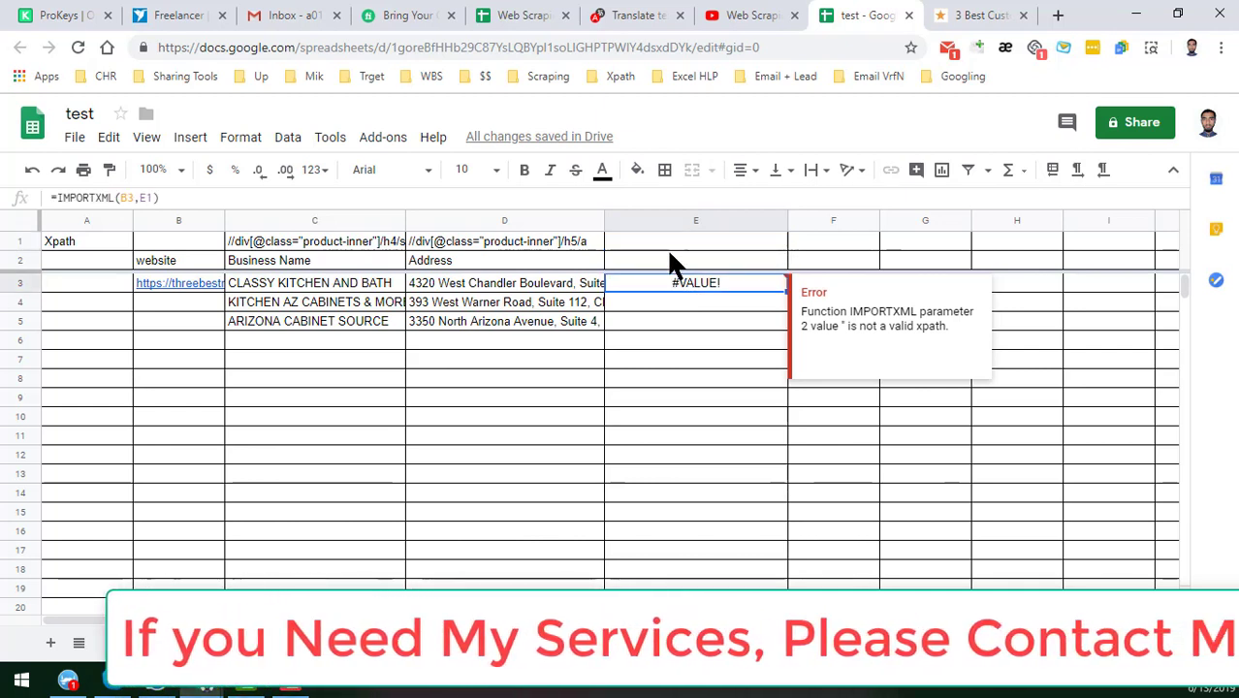
click(669, 244)
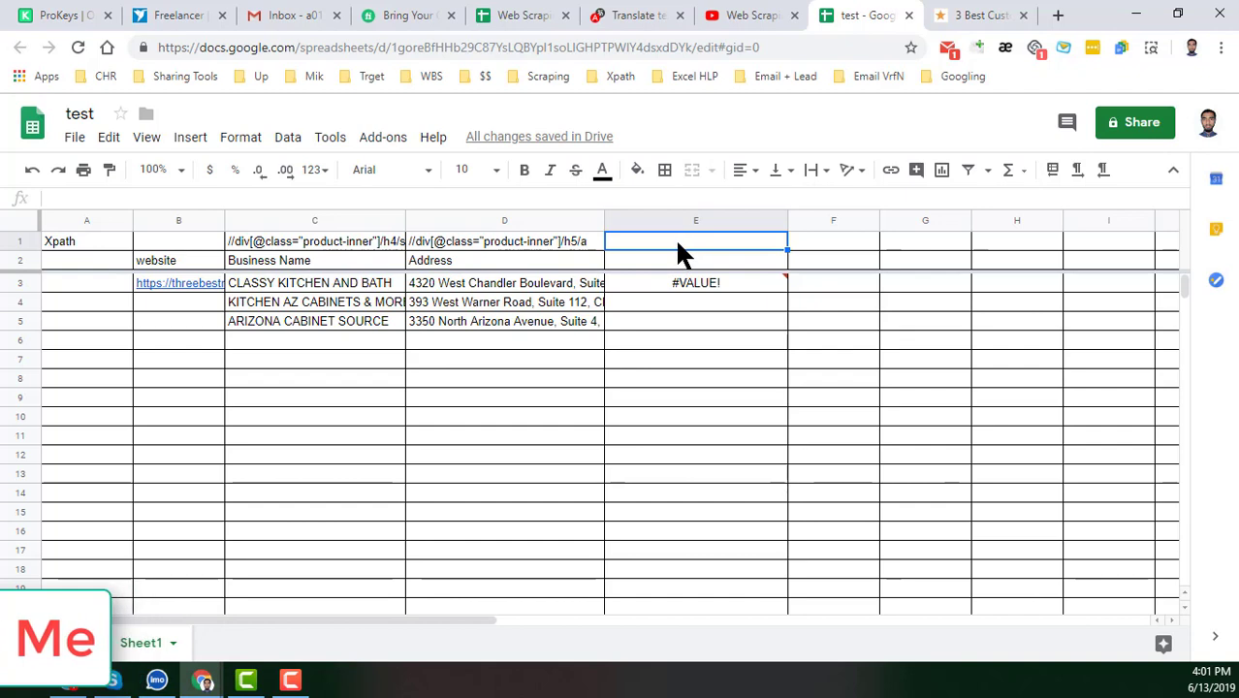
Step: Inspect the HTML of the Send Email link in the Classy Kitchen and Bath listing on the custom cabinets page
click(979, 18)
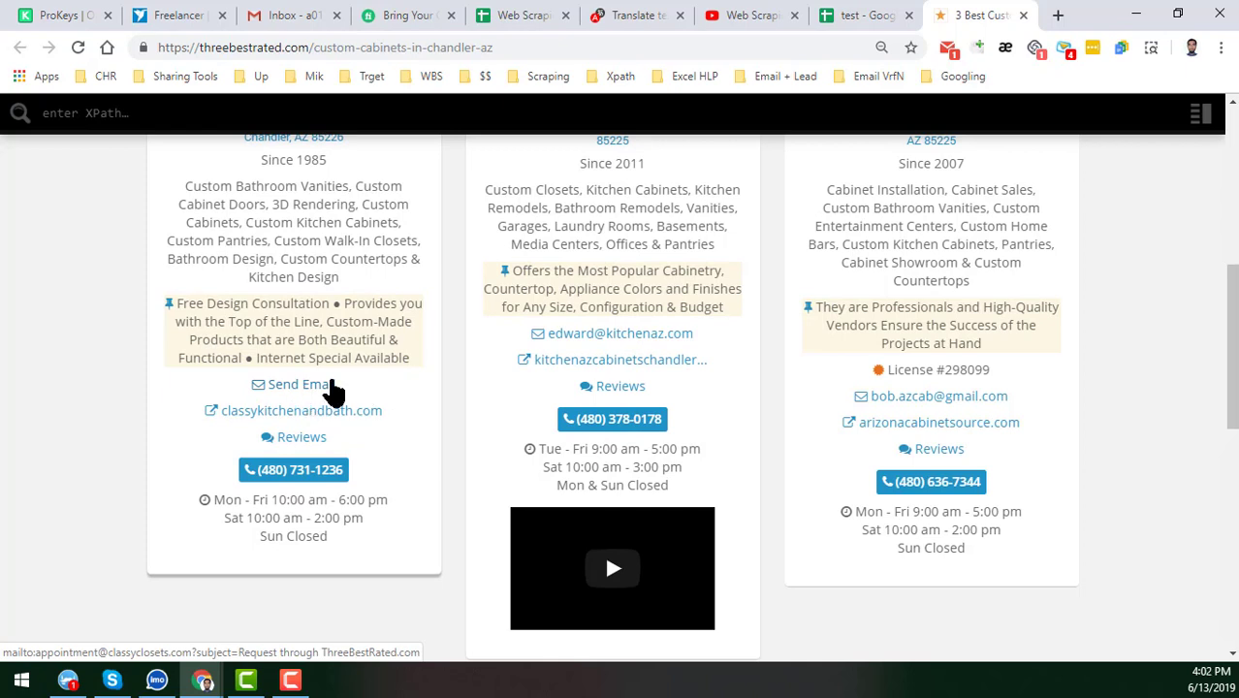
right_click(304, 386)
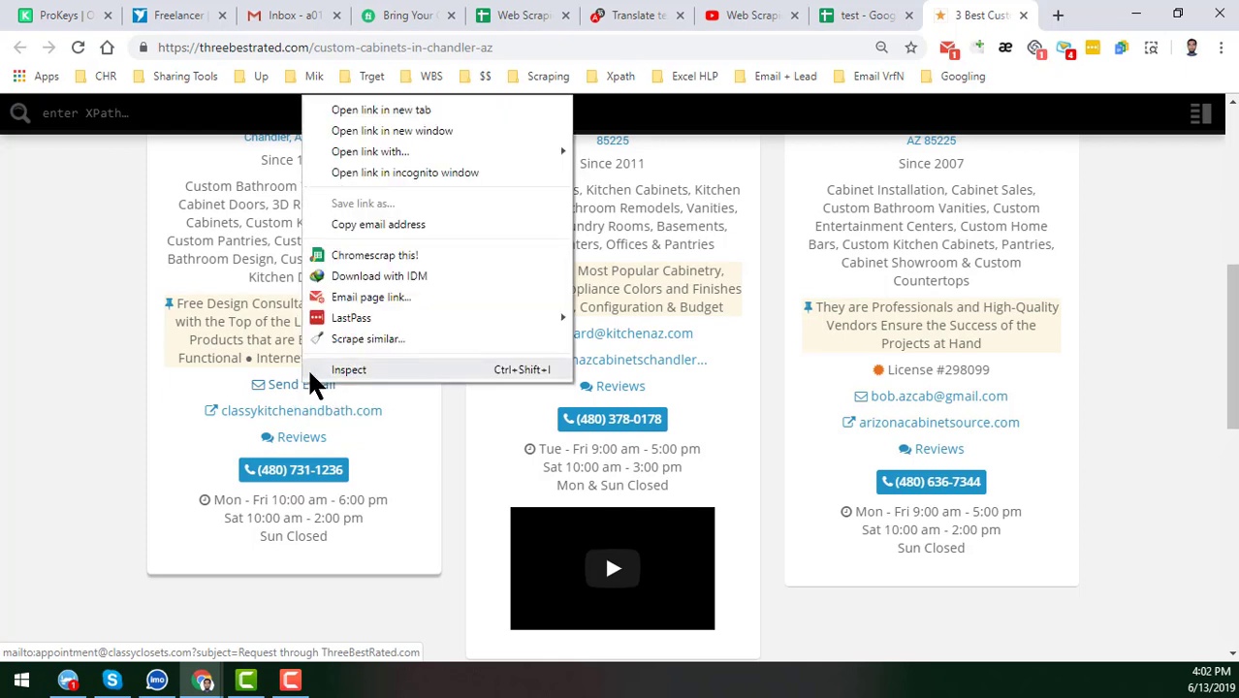
click(380, 370)
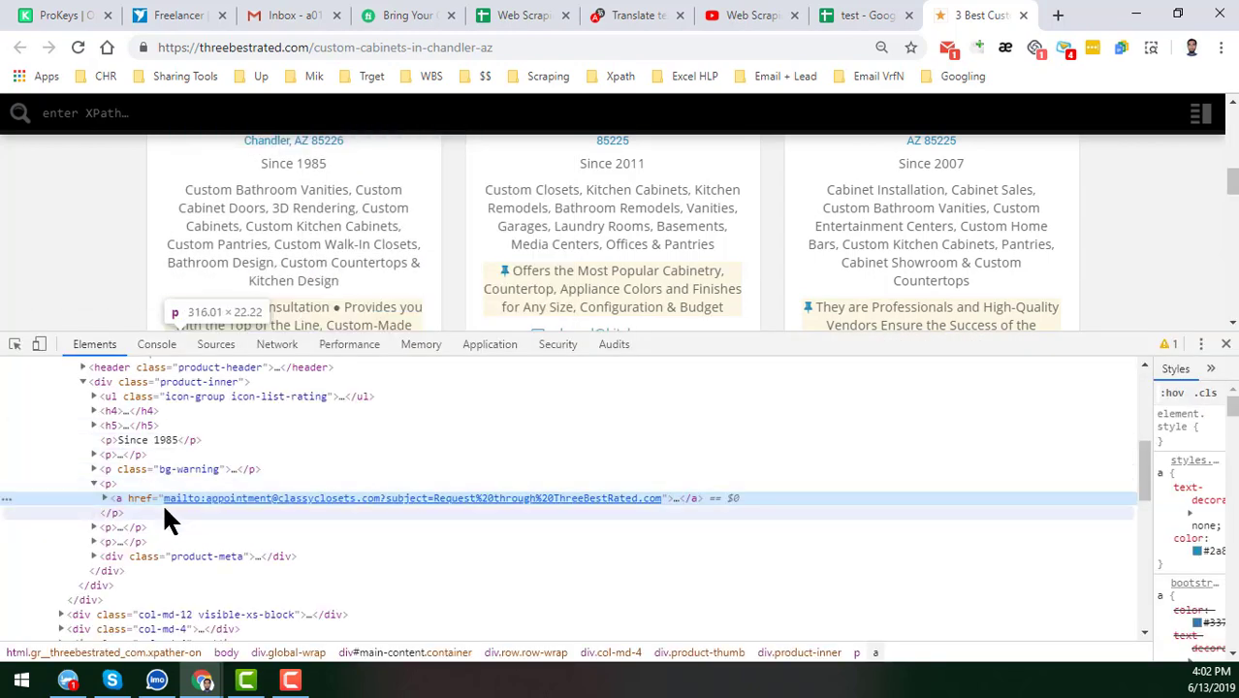
Step: Copy the email address from Classy Kitchen and Bath's Send Email link into cell D8 of the test spreadsheet, and clear it again
scroll(393, 291, down, 1)
scroll(393, 293, down, 1)
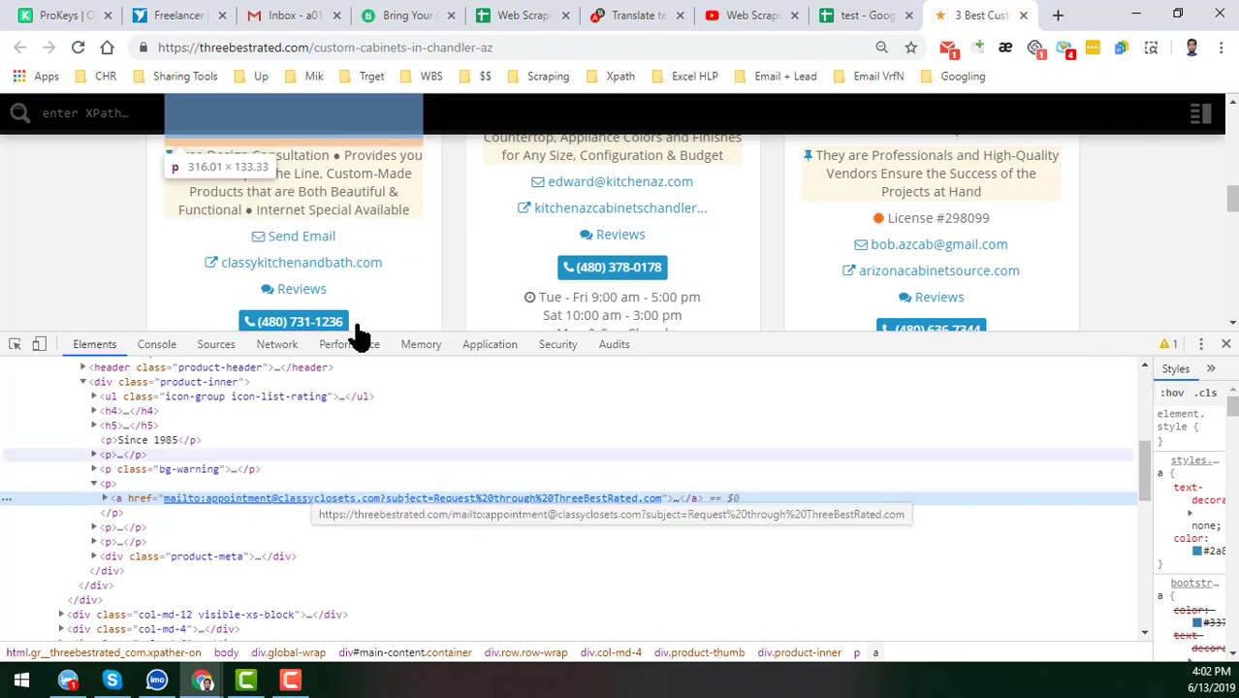
right_click(307, 245)
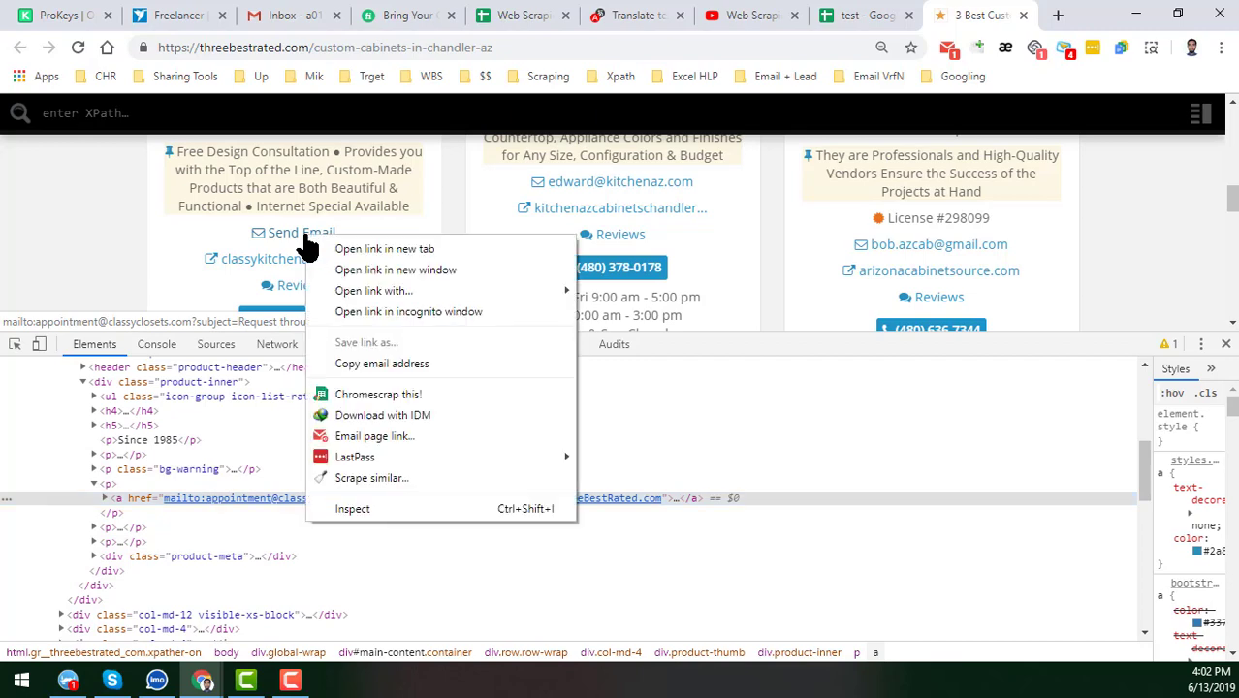
click(365, 364)
click(866, 15)
mouse_move(679, 313)
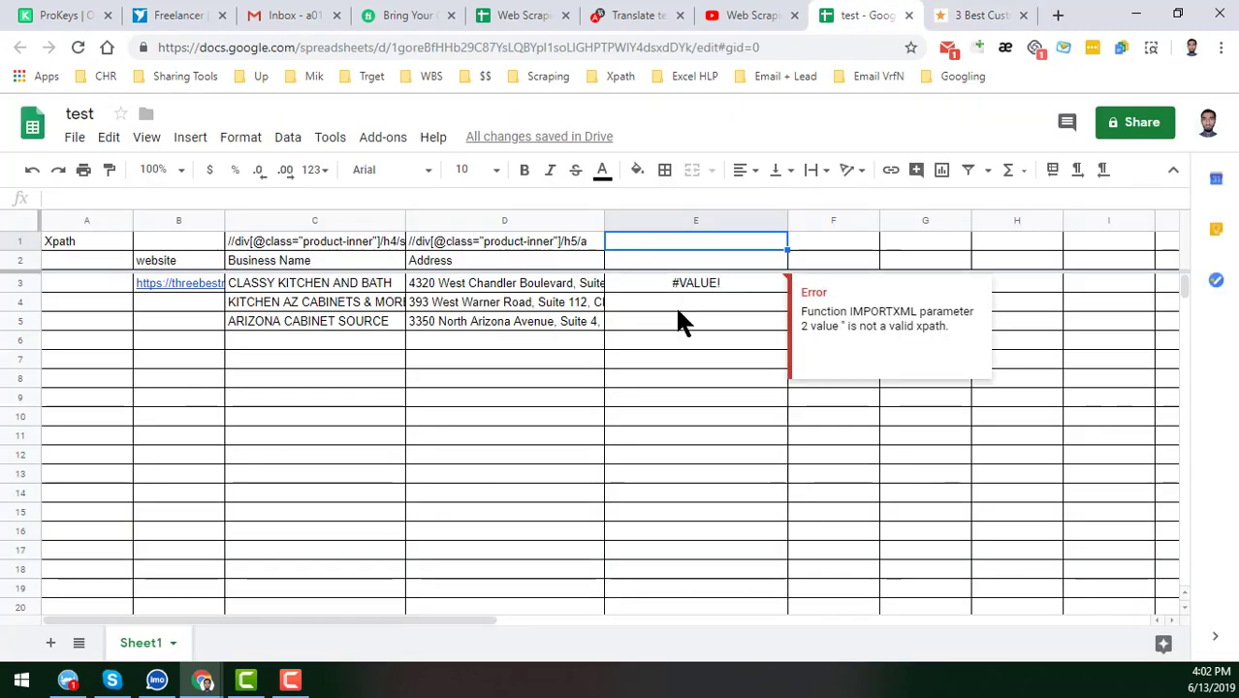
click(482, 378)
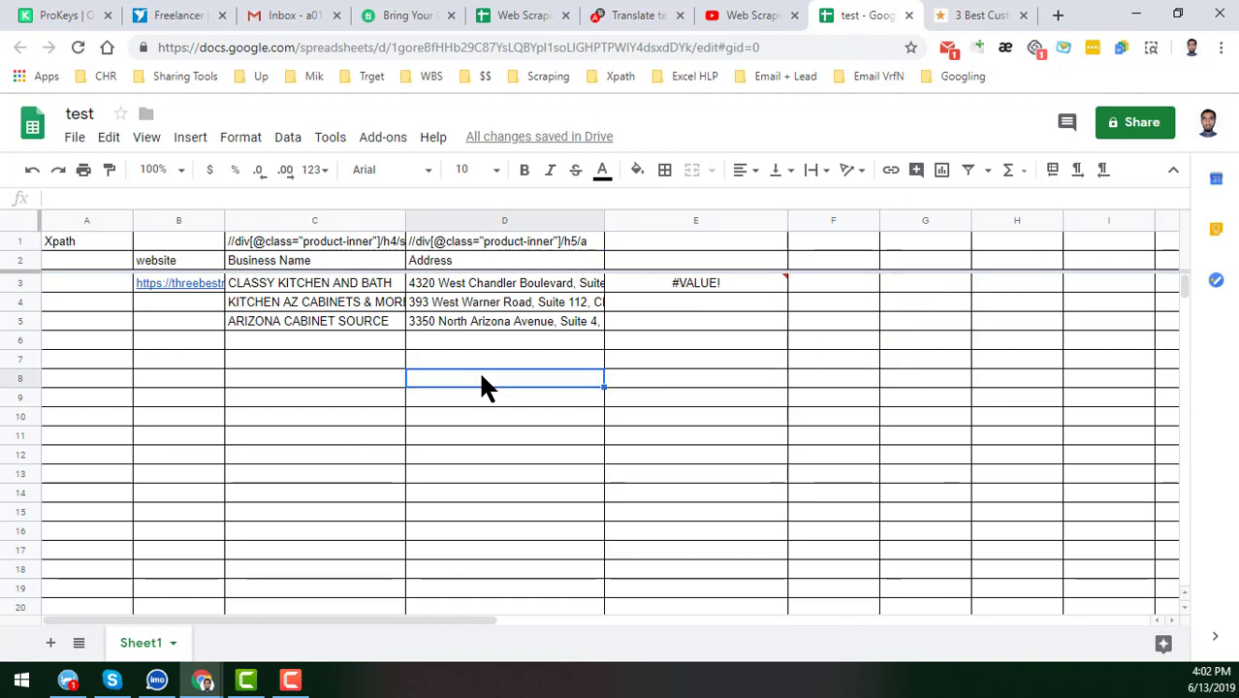
key(ctrl+v)
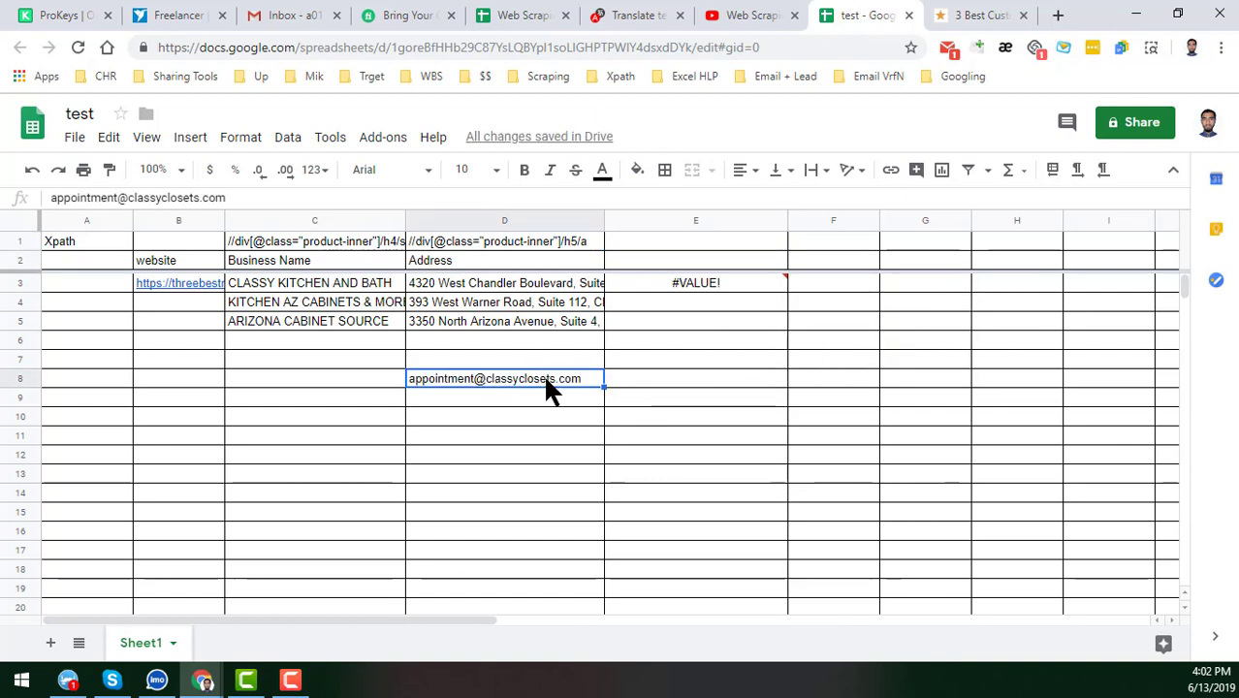
key(Delete)
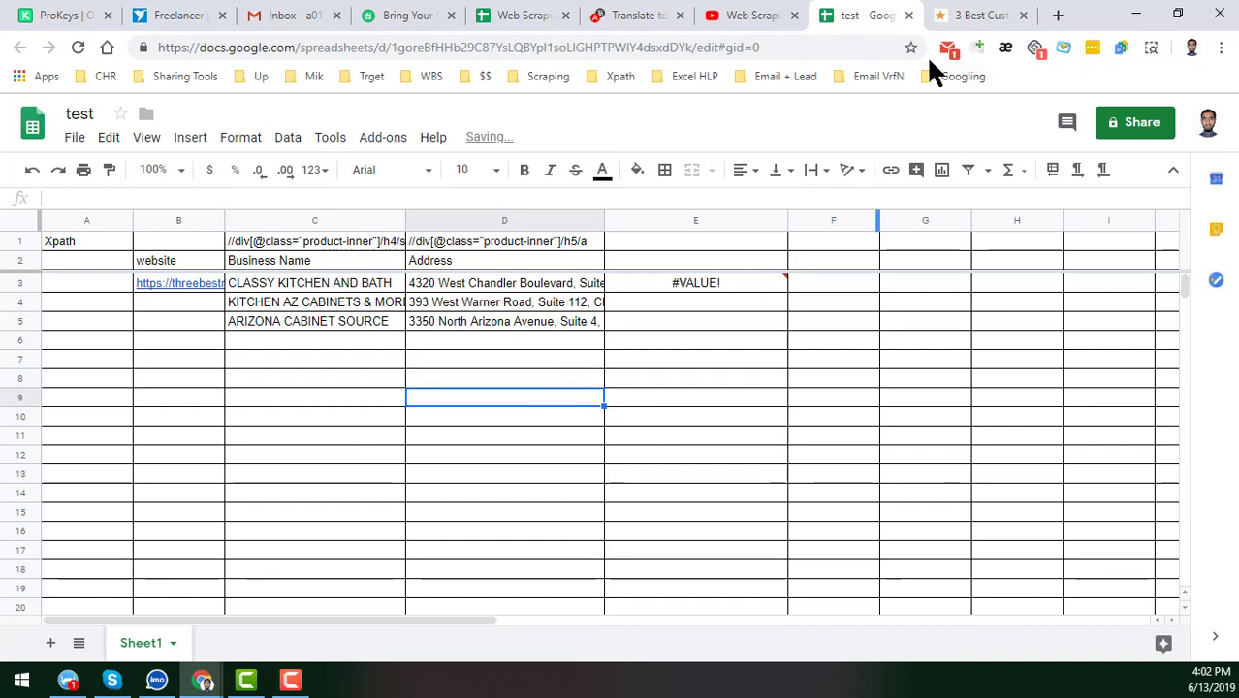
Step: Copy the class="product-inner" attribute of the listing's div from the custom cabinets page's HTML
click(984, 15)
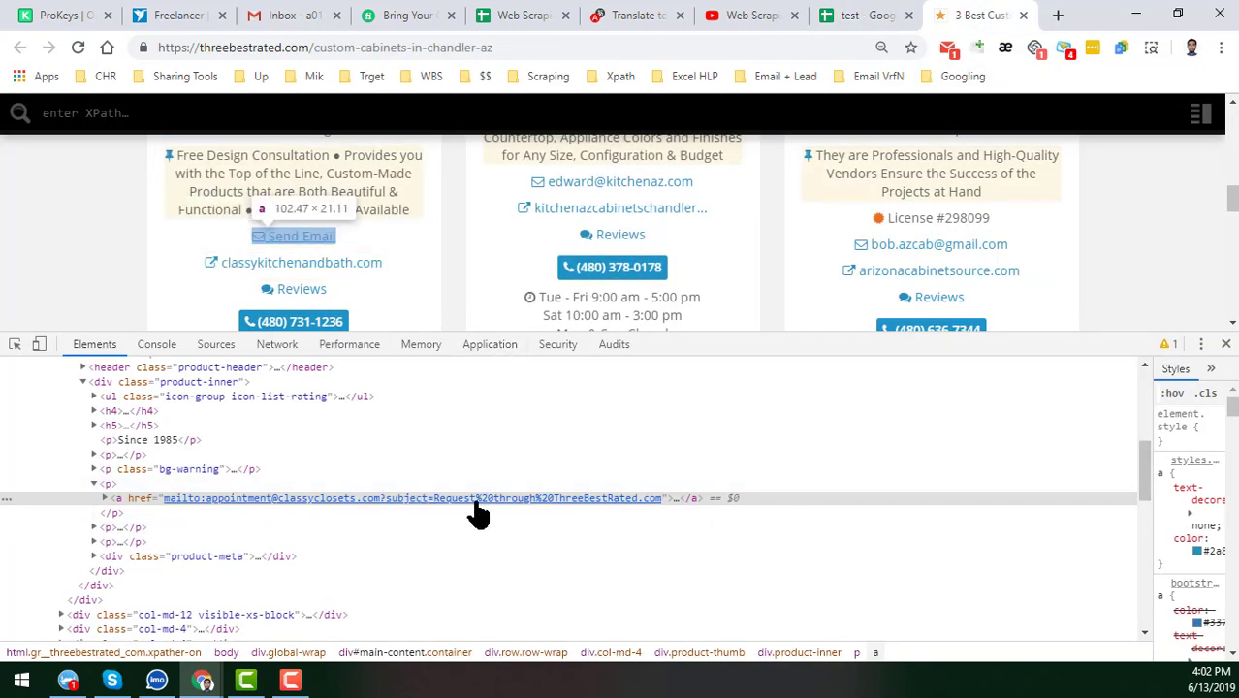
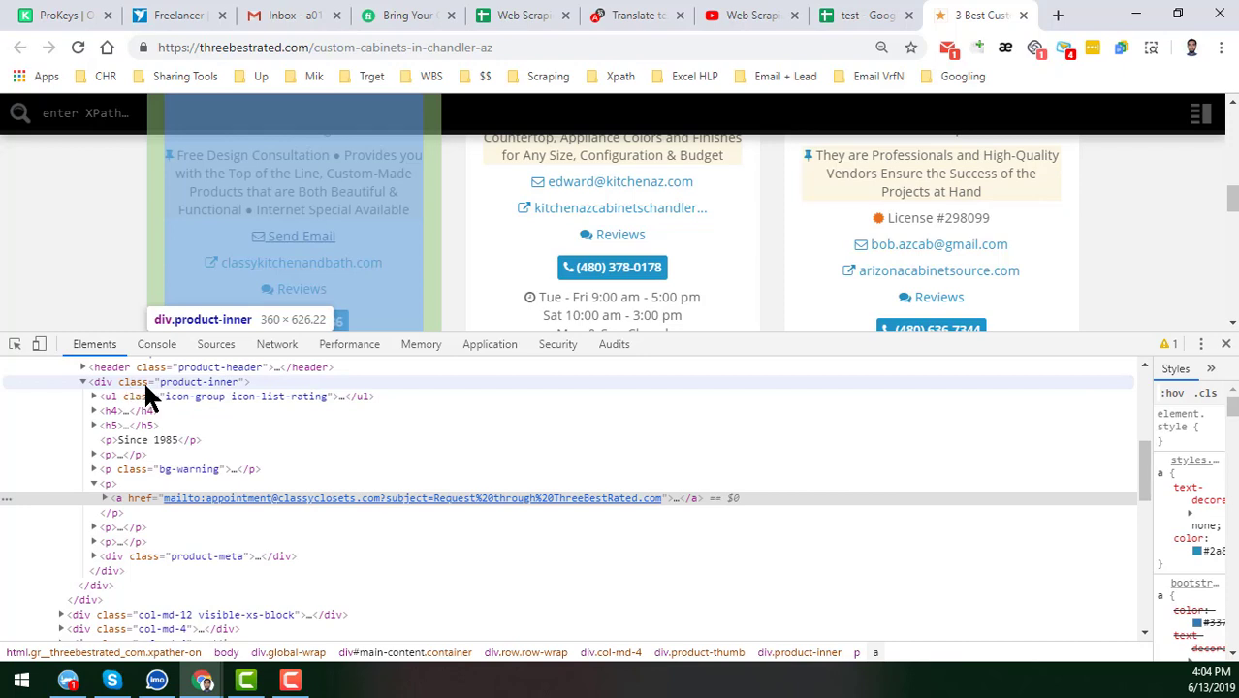
double_click(163, 381)
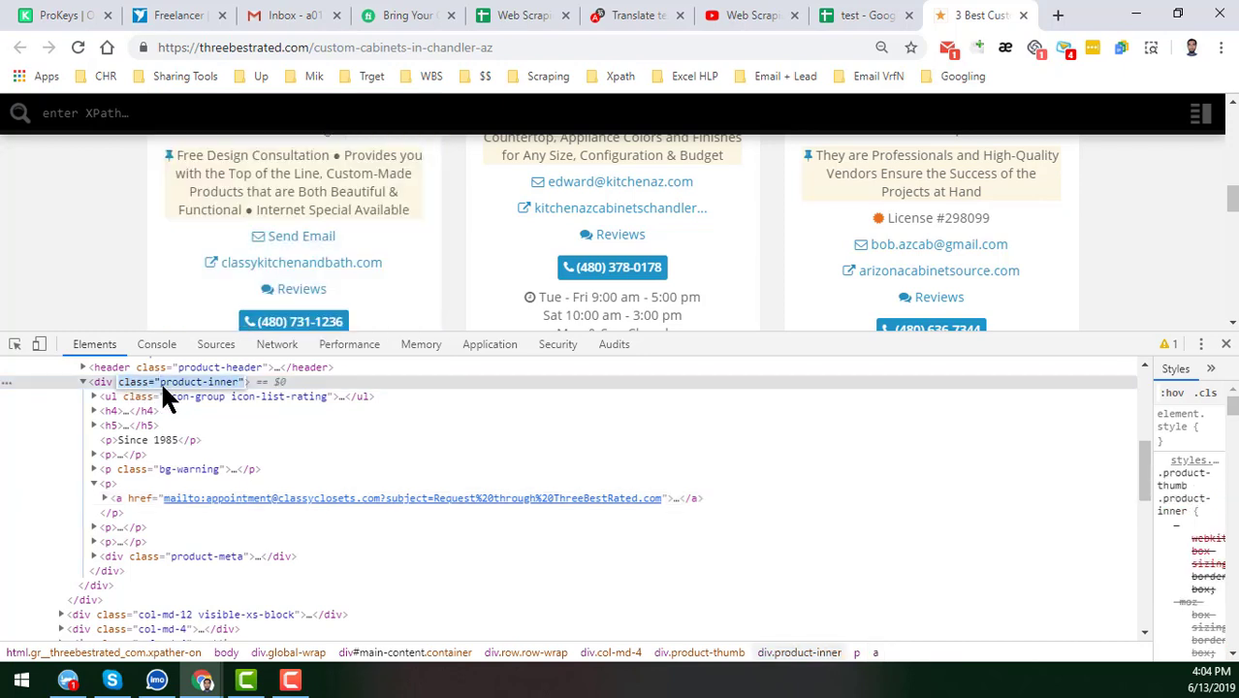
key(ctrl+a)
key(ctrl+c)
Step: Start the page's XPath query with //div, correcting any backslashes to forward slashes
click(339, 117)
text(//)
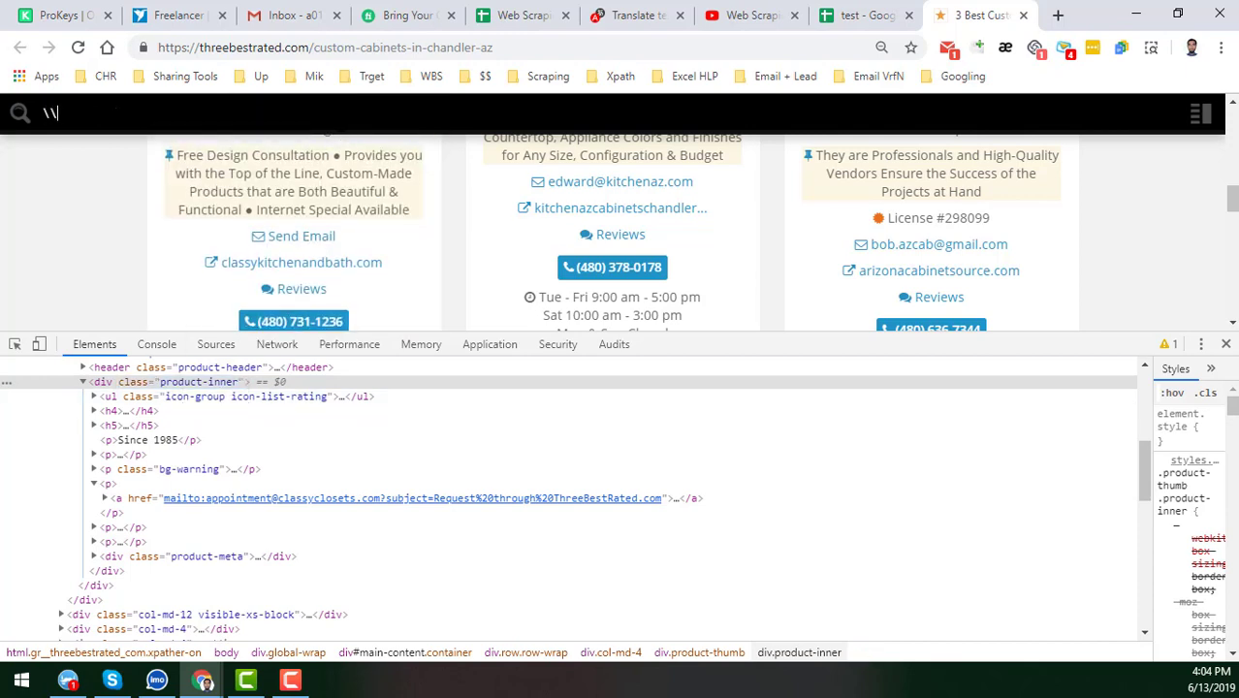
text(div)
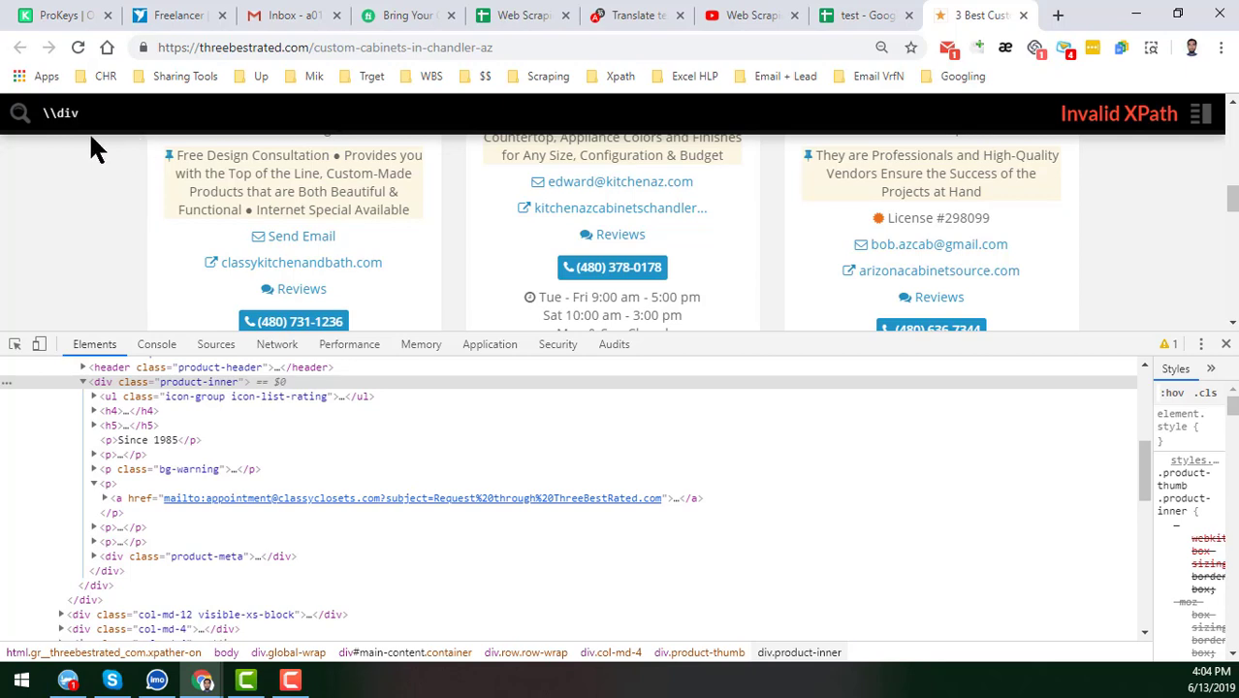
key(Left)
key(Left)
key(Left)
key(BackSpace)
text(')
key(End)
key(Left)
key(Left)
key(Left)
key(BackSpace)
text(\)
key(End)
key(Left)
key(Left)
key(Left)
key(BackSpace)
key(BackSpace)
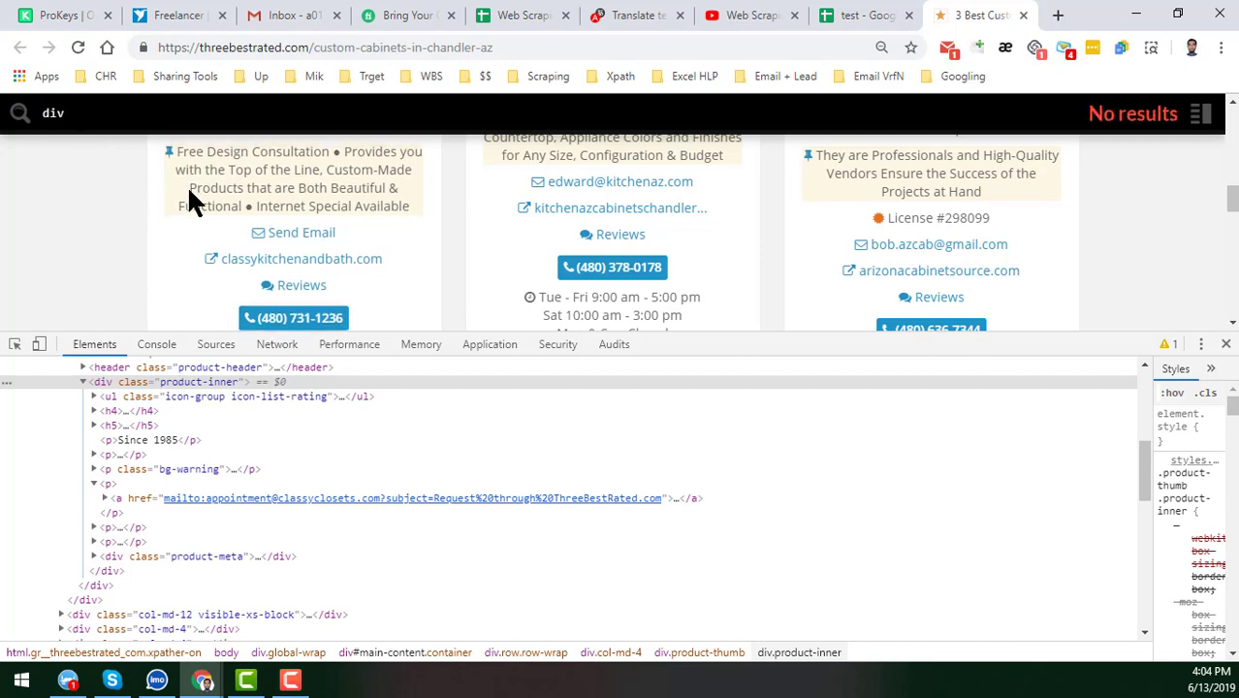
text(//)
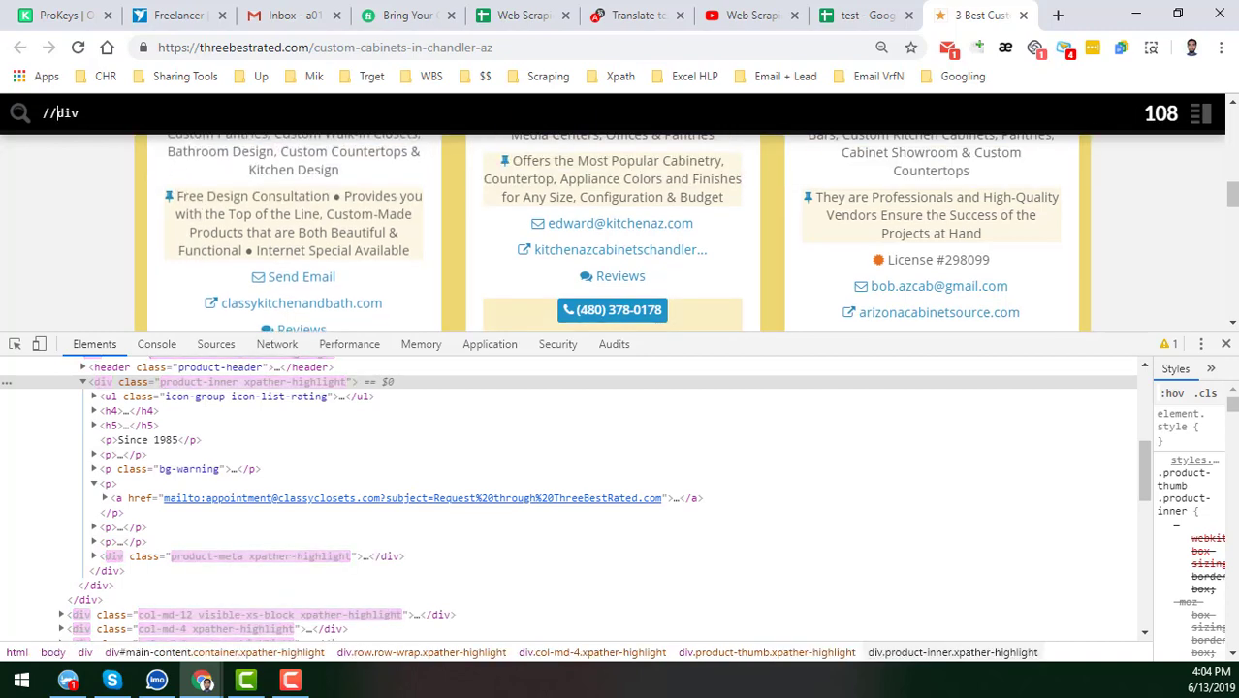
key(End)
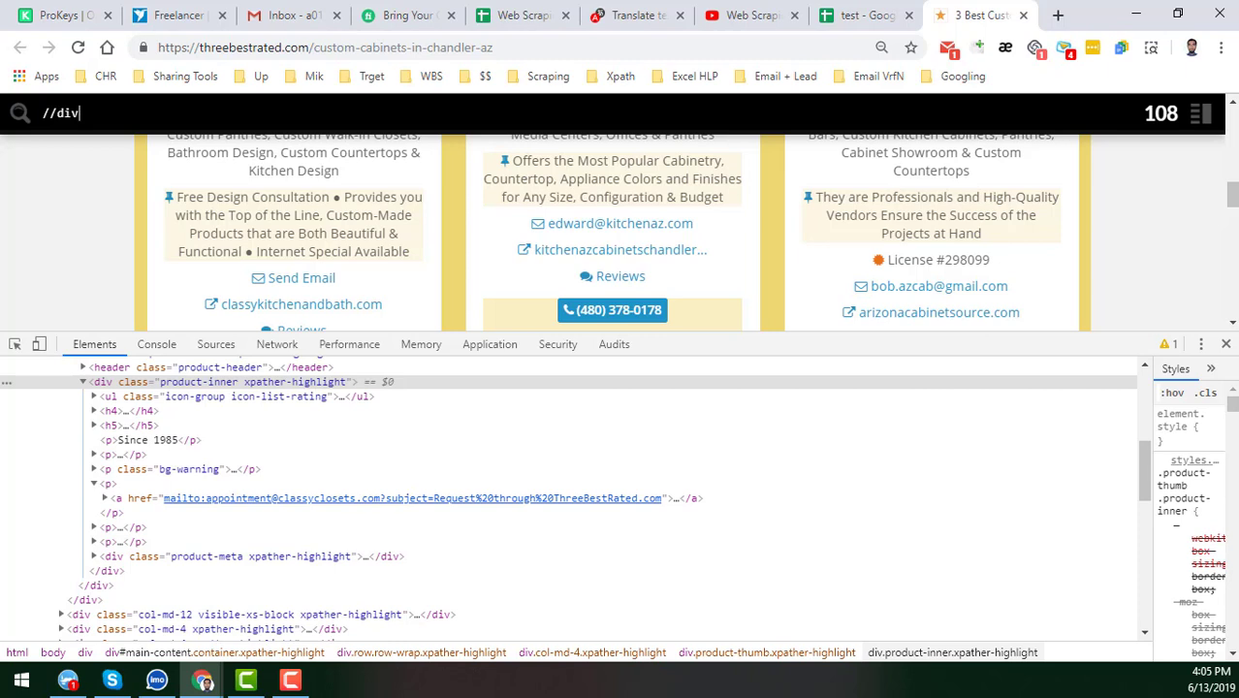
text([])
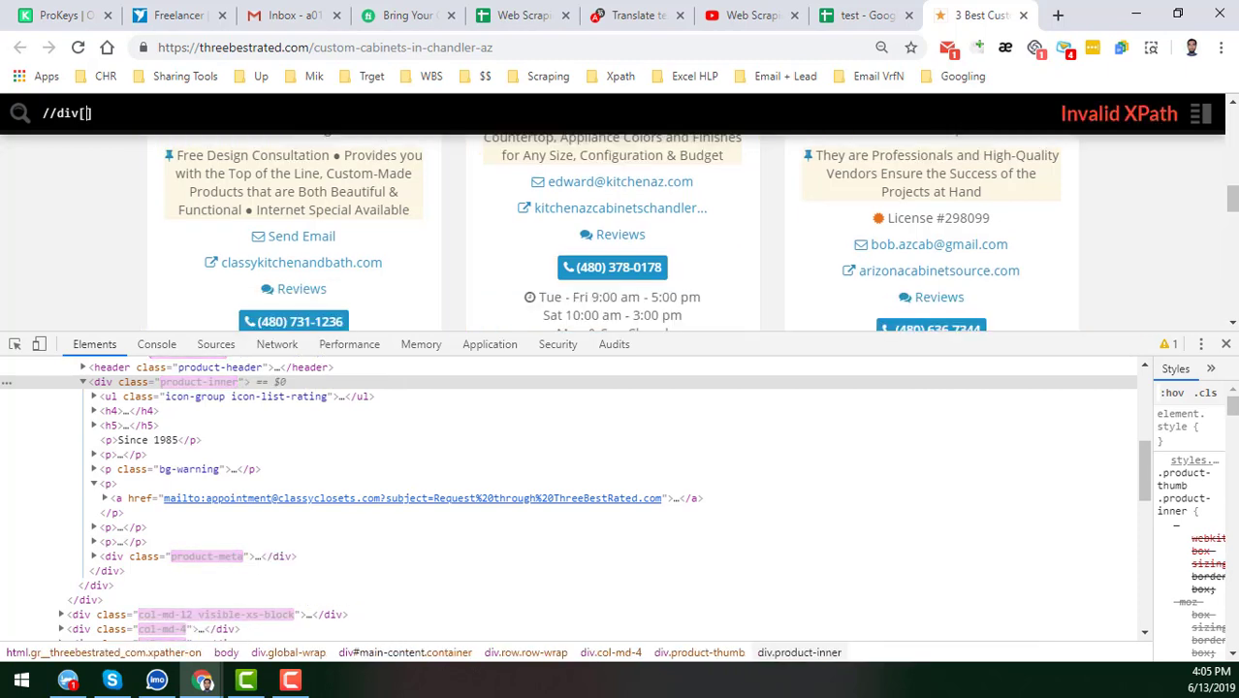
text(@)
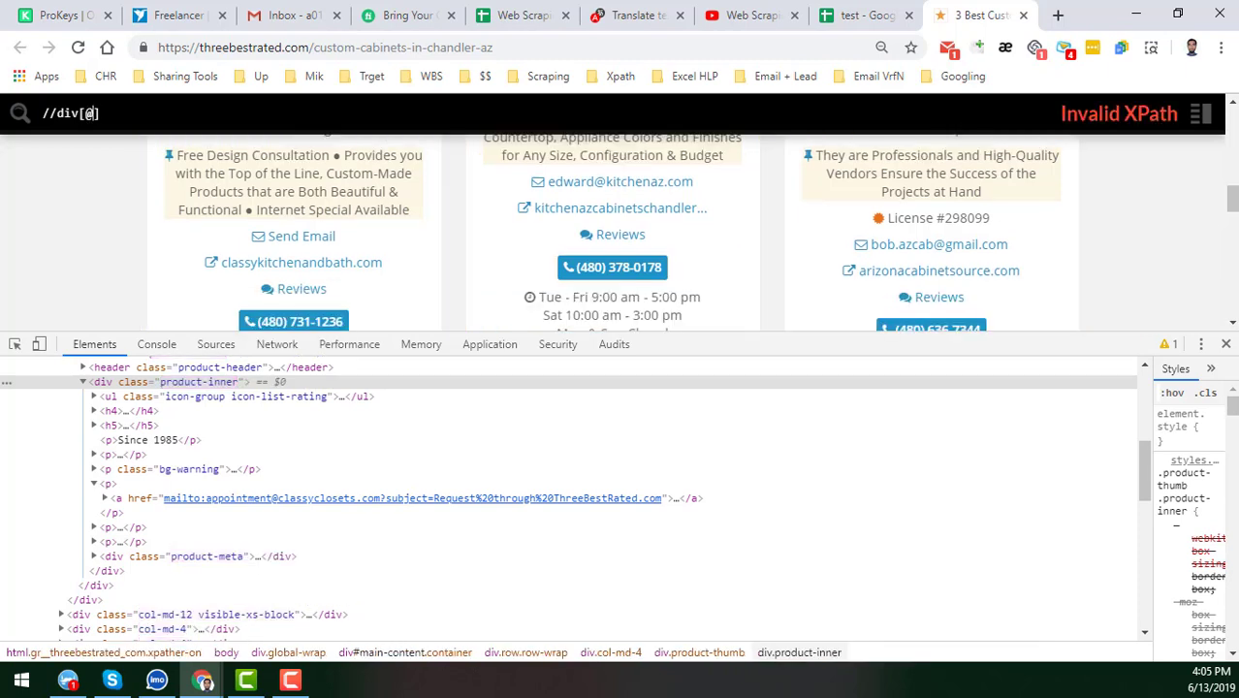
key(ctrl+v)
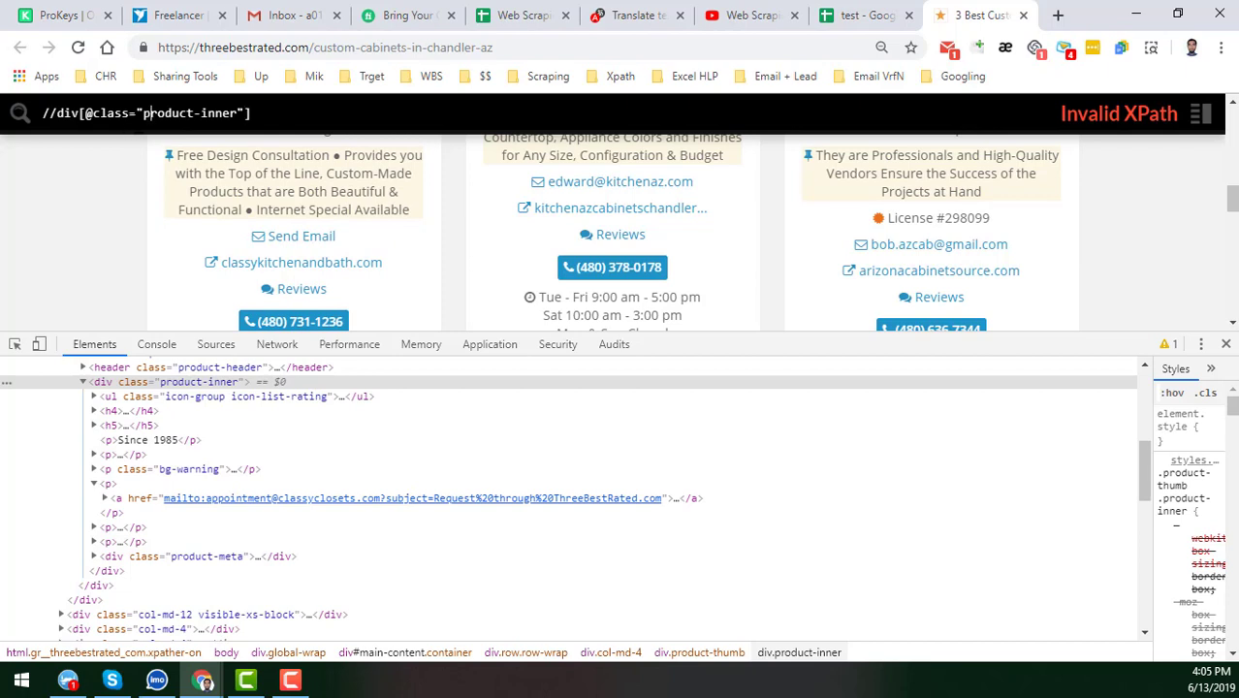
Step: Replace the double quotes around product-inner in the XPath query with single quotes
key(BackSpace)
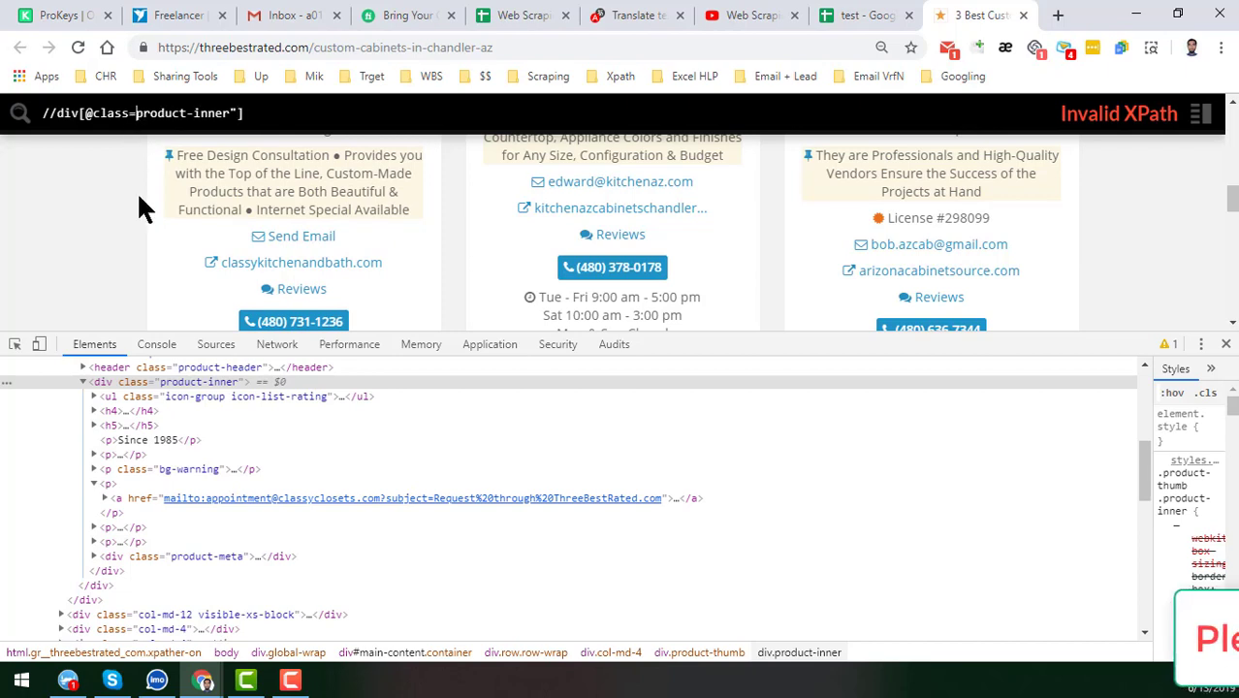
text(')
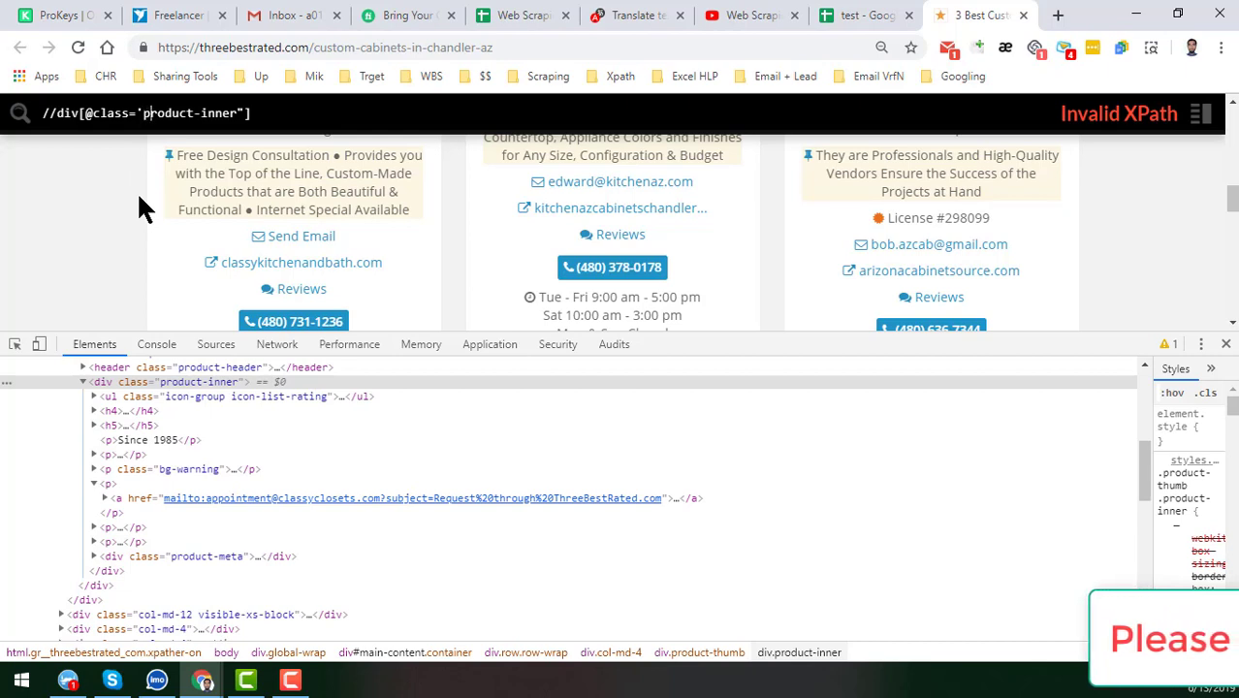
key(Right)
key(Right)
key(Right)
key(Right)
key(Right)
key(Right)
key(Right)
key(Right)
key(Right)
key(Right)
key(Right)
key(Right)
key(Right)
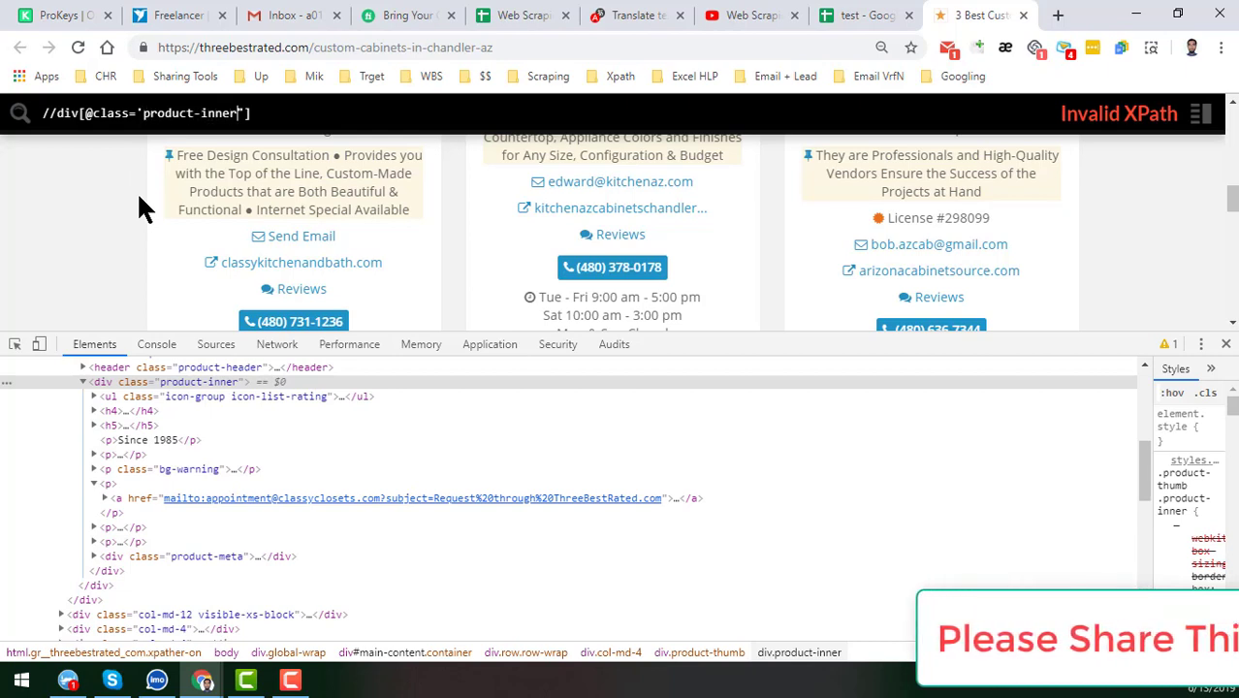
key(BackSpace)
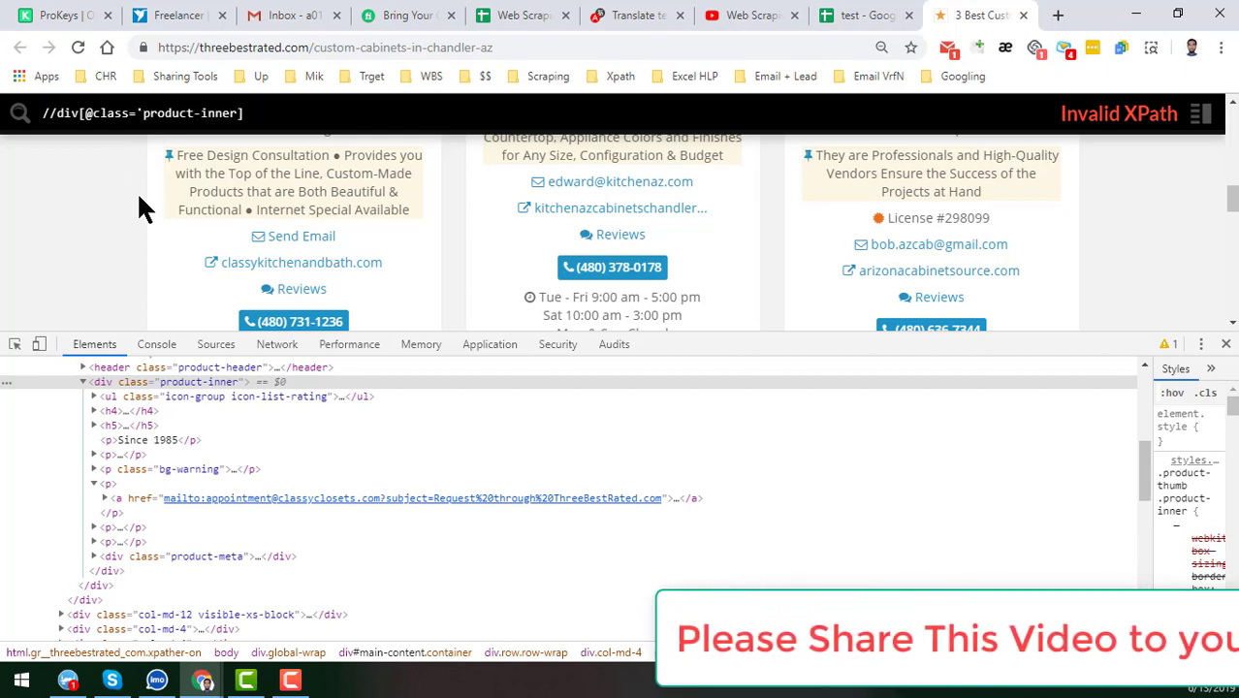
text(')
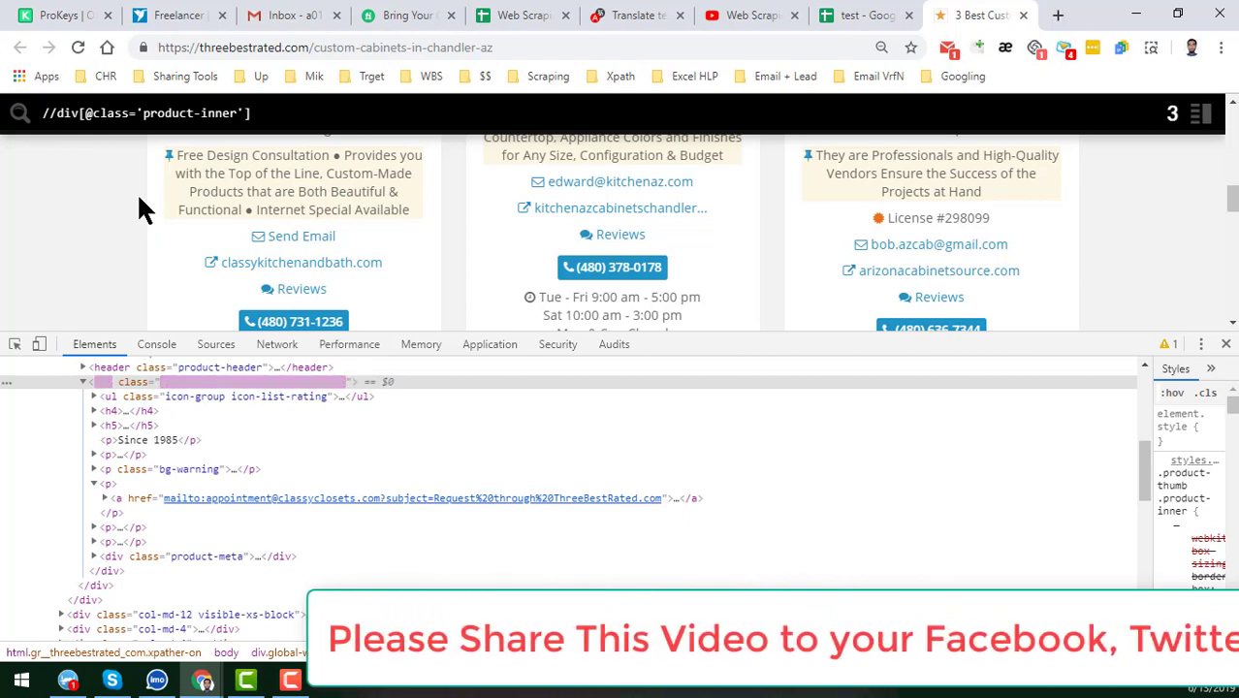
Step: Show the list of XPath matches and examine the text captured for each business listing
click(1198, 133)
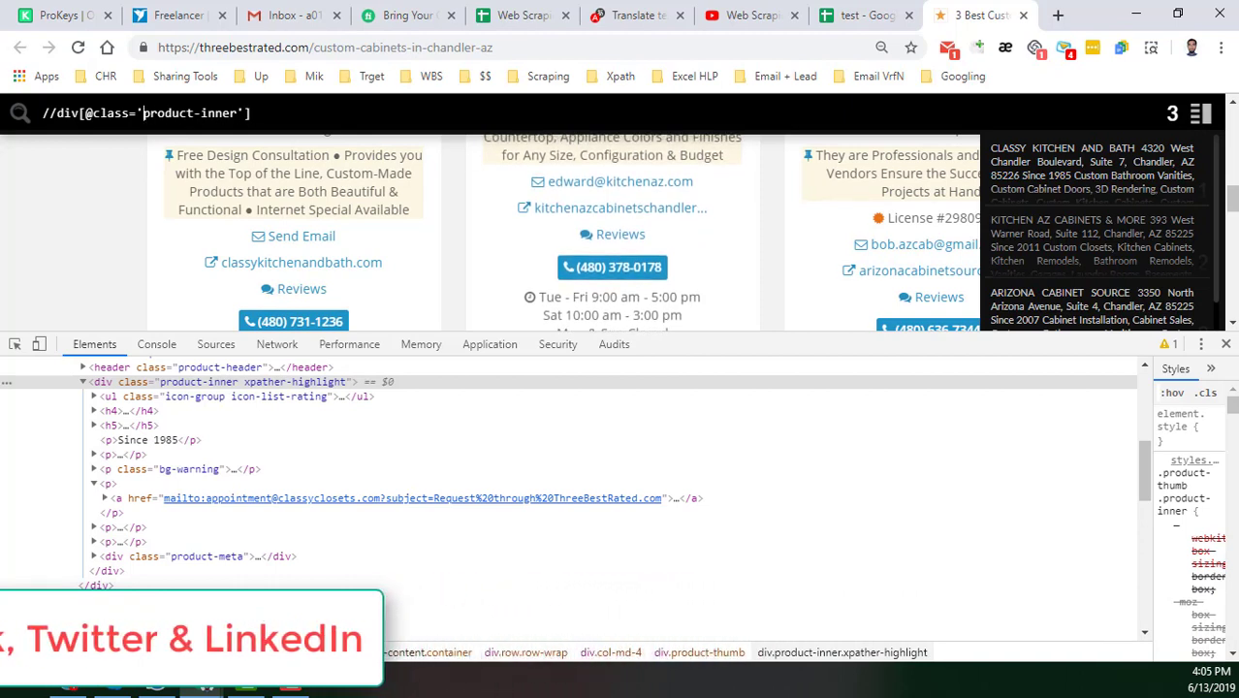
click(43, 113)
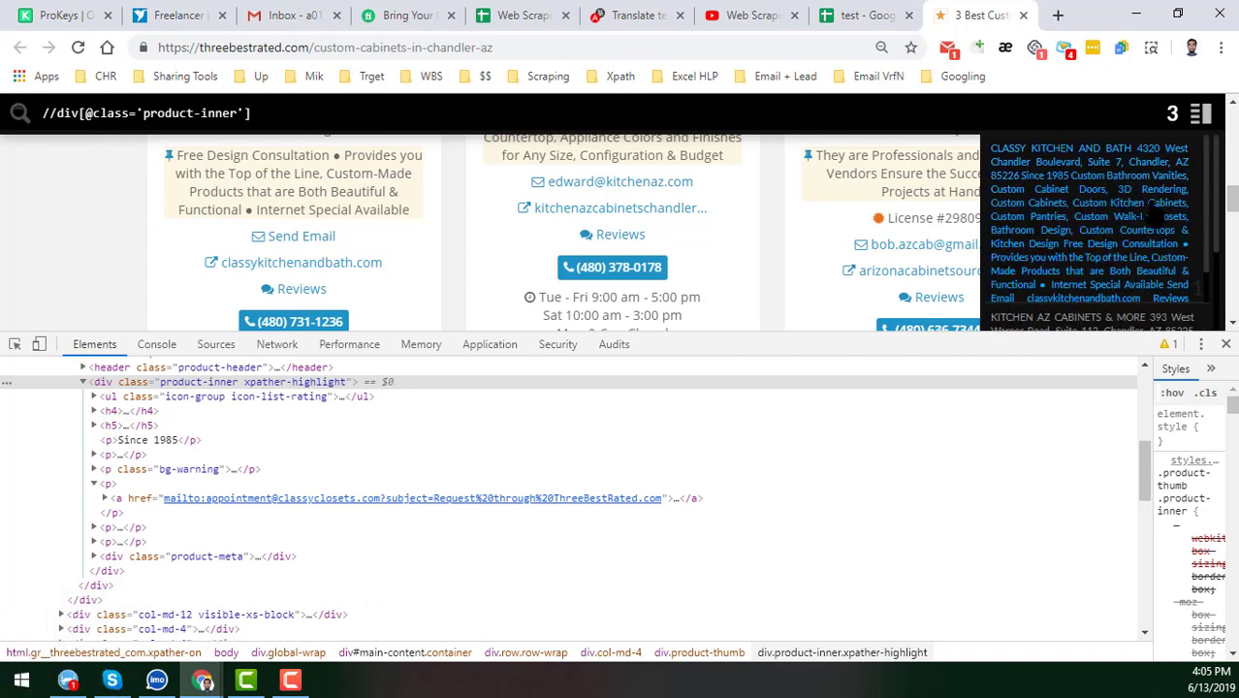
scroll(1130, 291, down, 1)
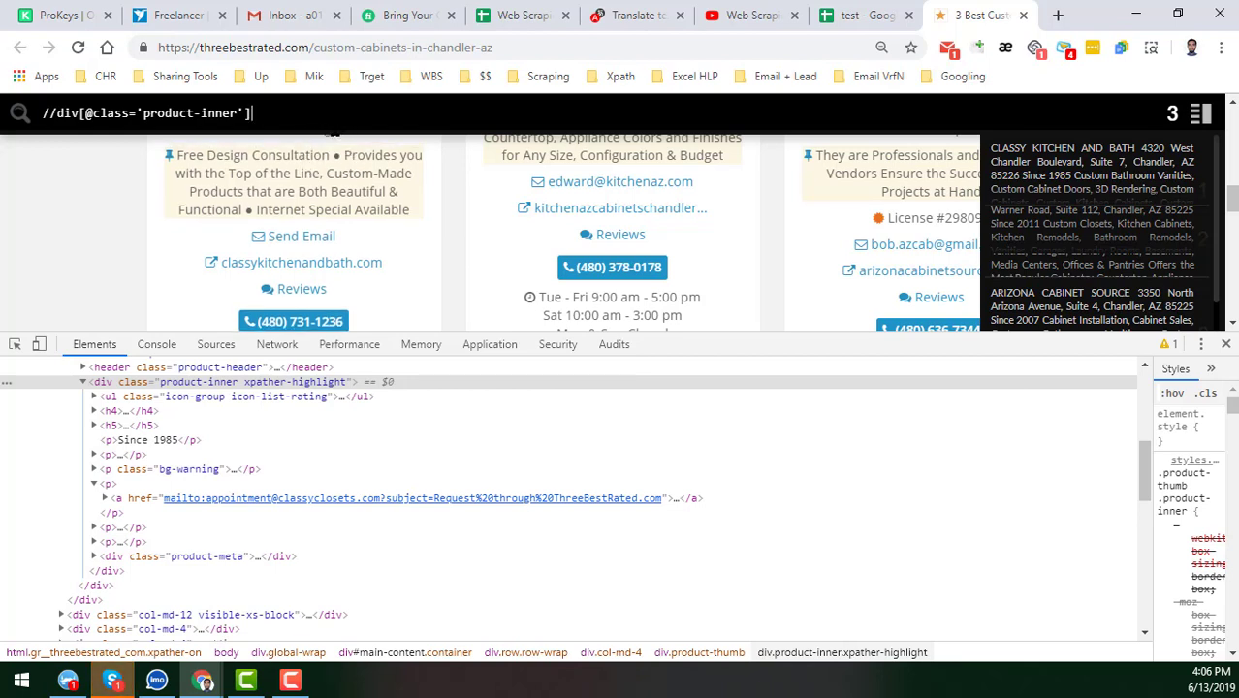
text(/p)
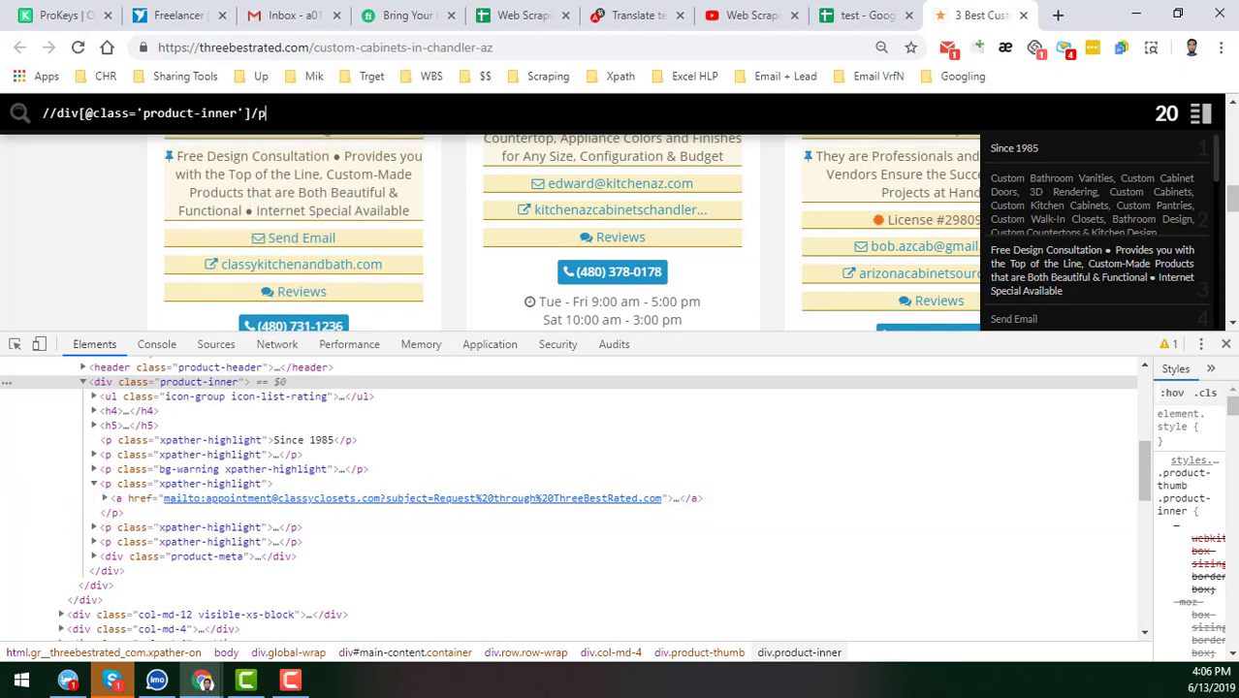
text(/a)
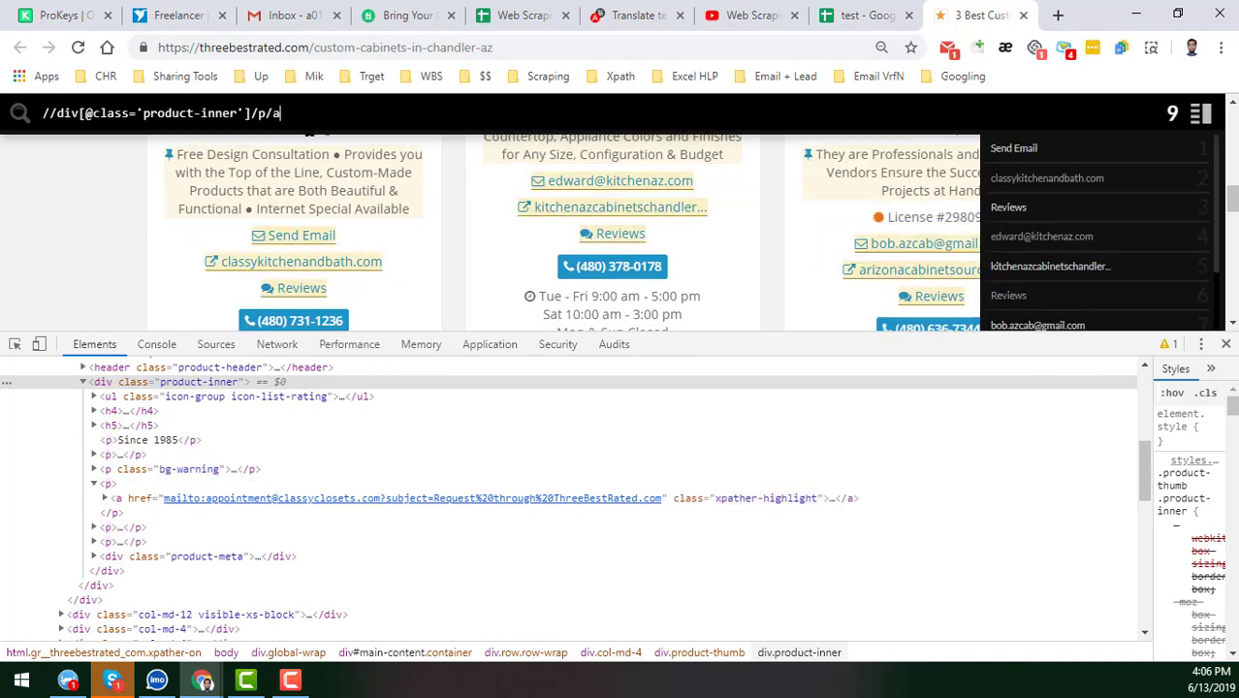
key(ctrl+a)
key(ctrl+c)
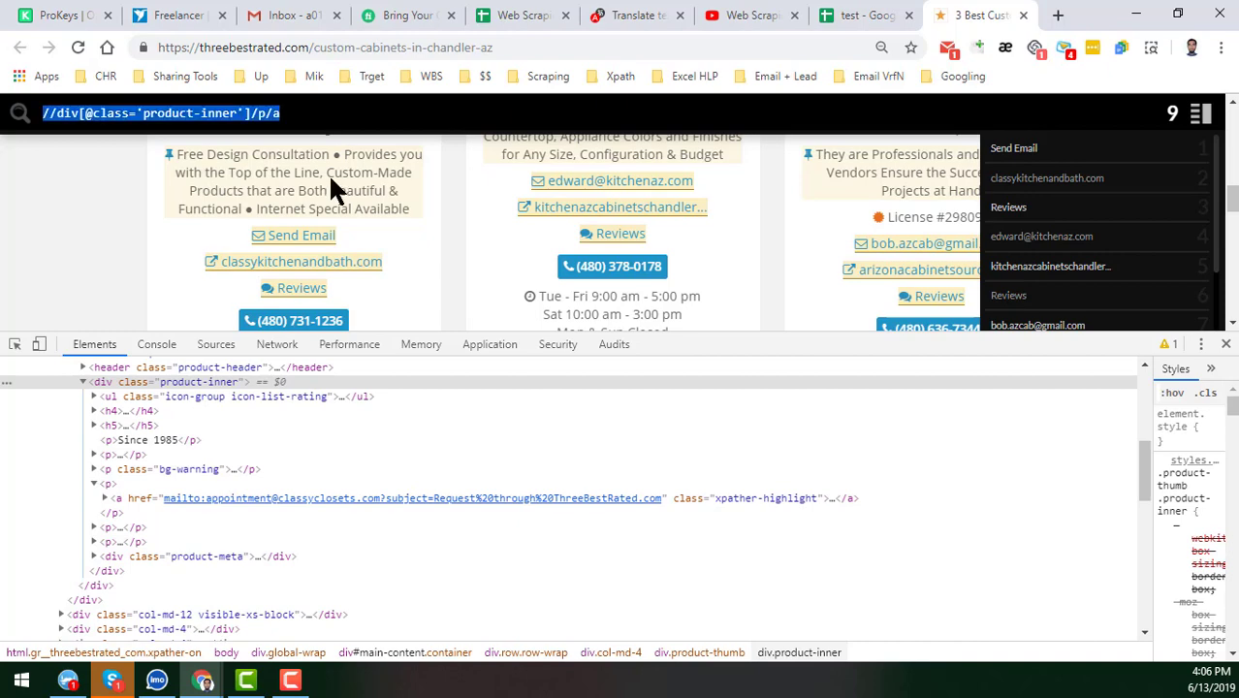
Step: Paste the copied XPath into cell E1 of the test spreadsheet and widen column E slightly
click(884, 19)
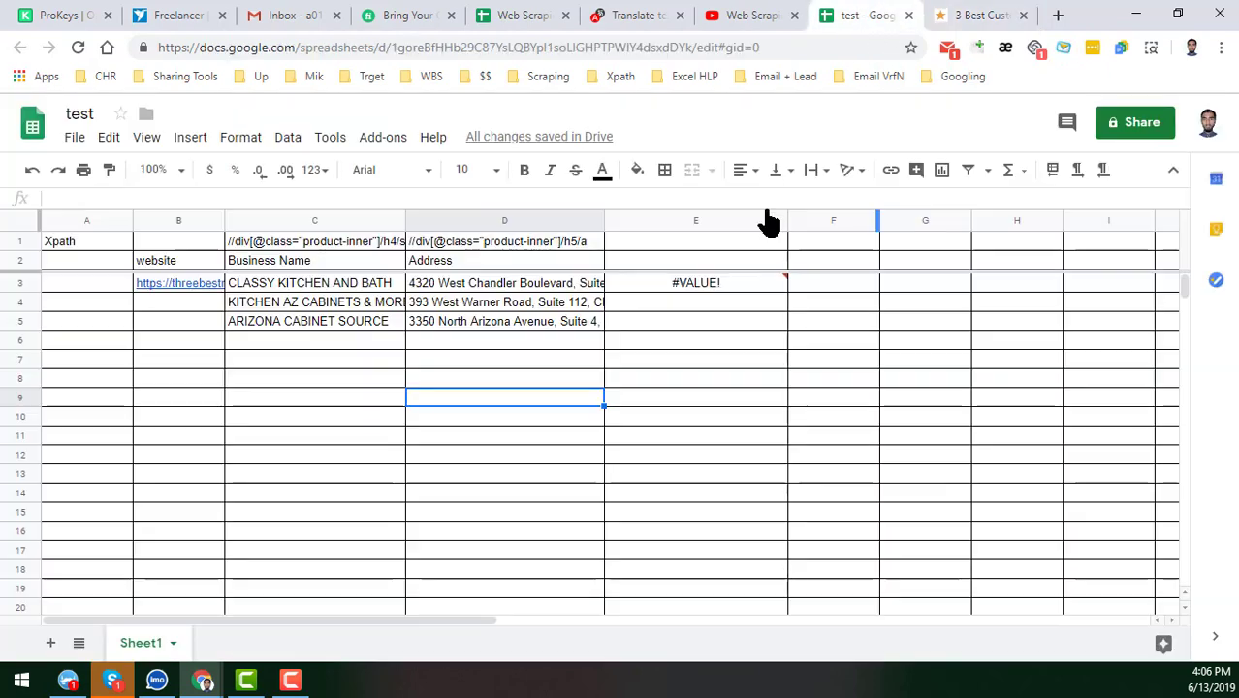
click(658, 277)
click(670, 243)
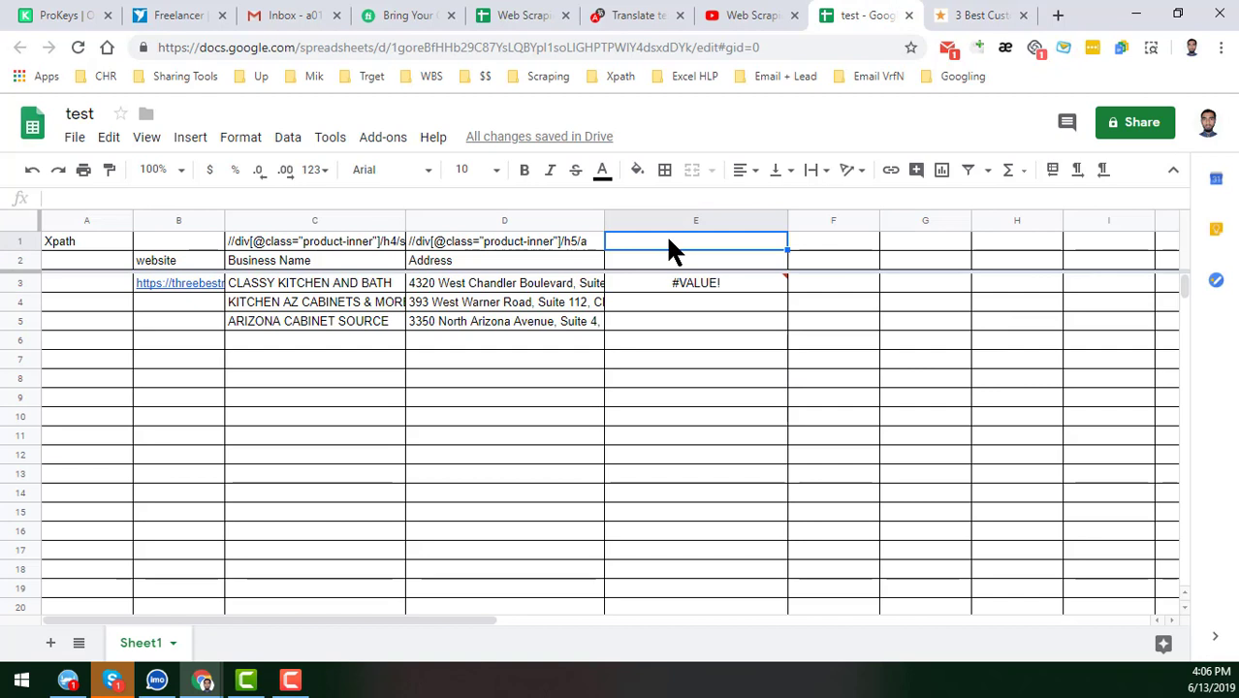
key(ctrl+v)
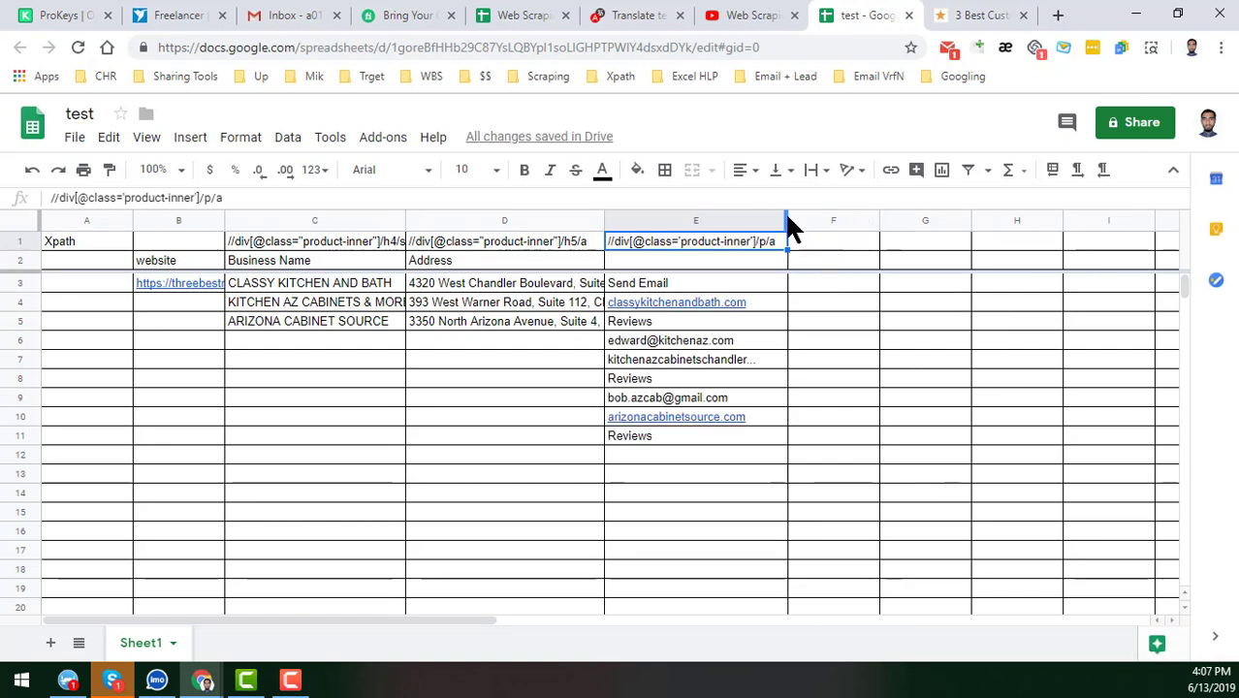
drag(787, 223, 832, 227)
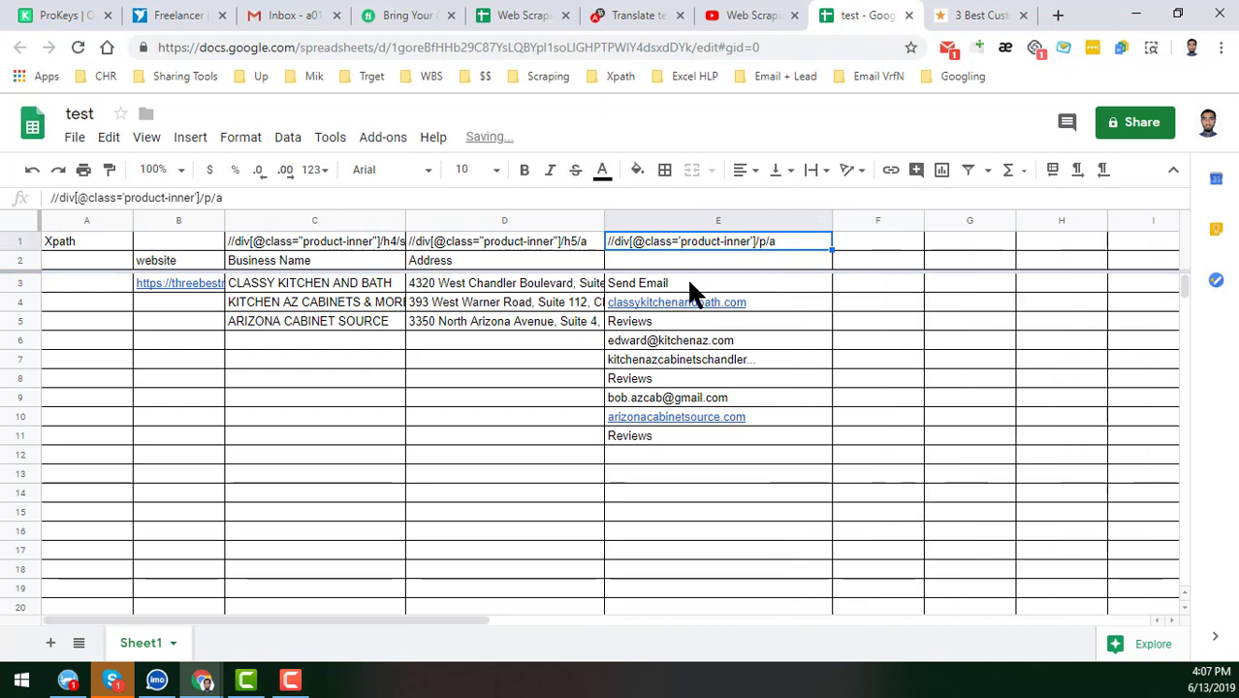
Step: Check the IMPORTXML formula in E3, the XPath in E1 and the imported entries in E3:E11
click(686, 280)
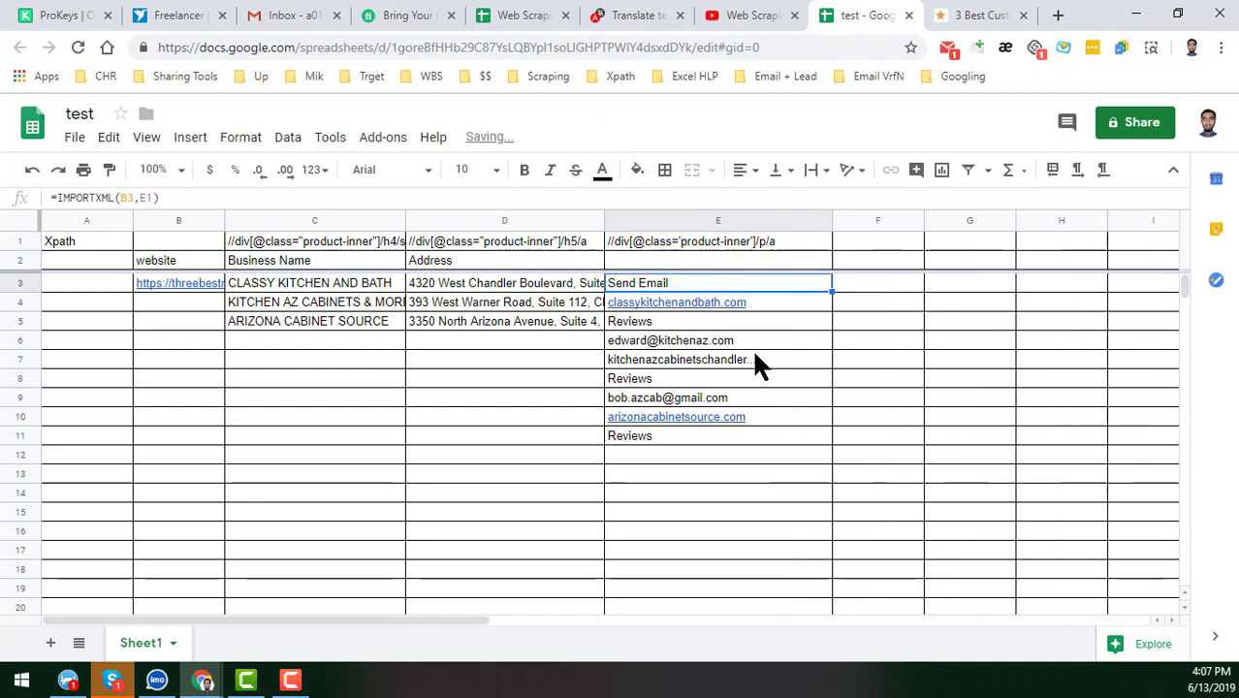
click(786, 244)
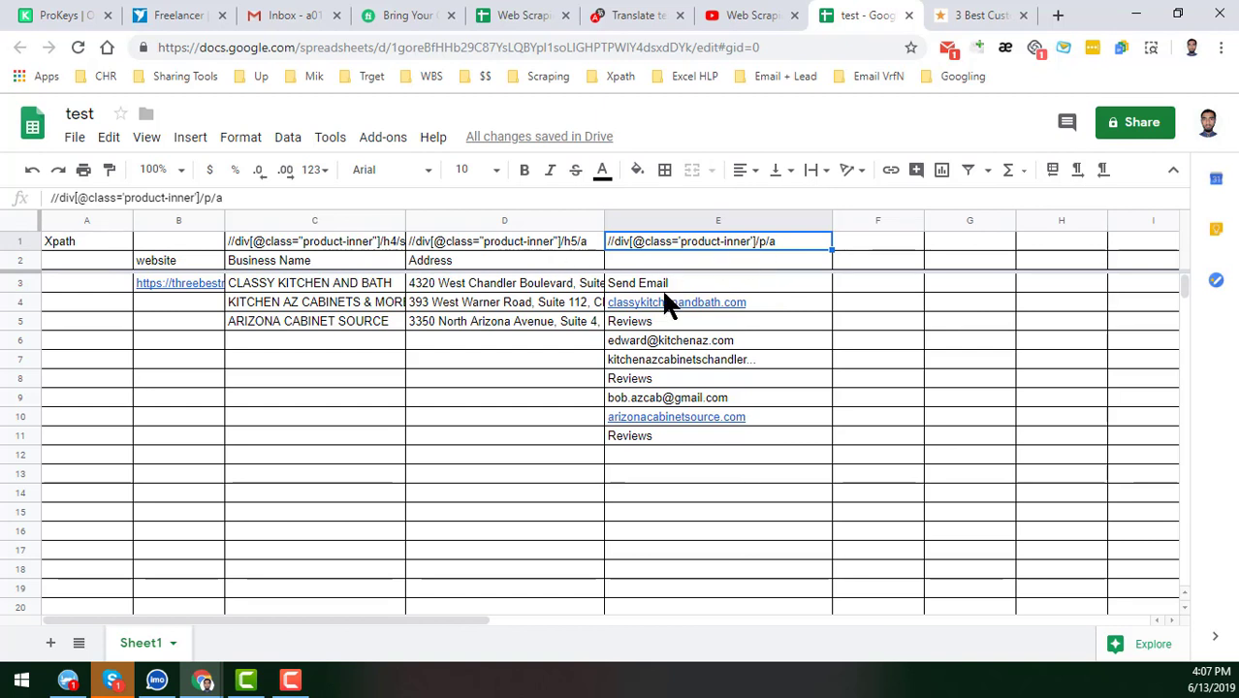
drag(683, 283, 697, 442)
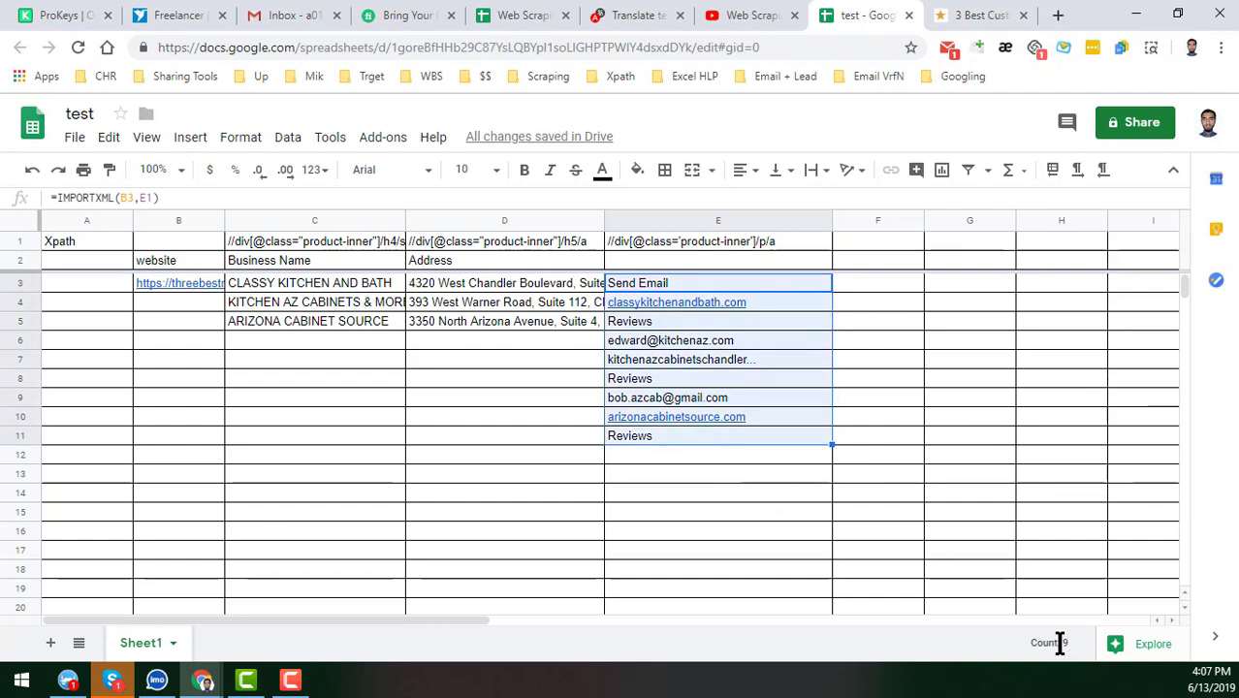
Step: Compare the links matched by the XPath on the threebestrated.com page with the imported entries in E3:E11 of the test spreadsheet
click(950, 15)
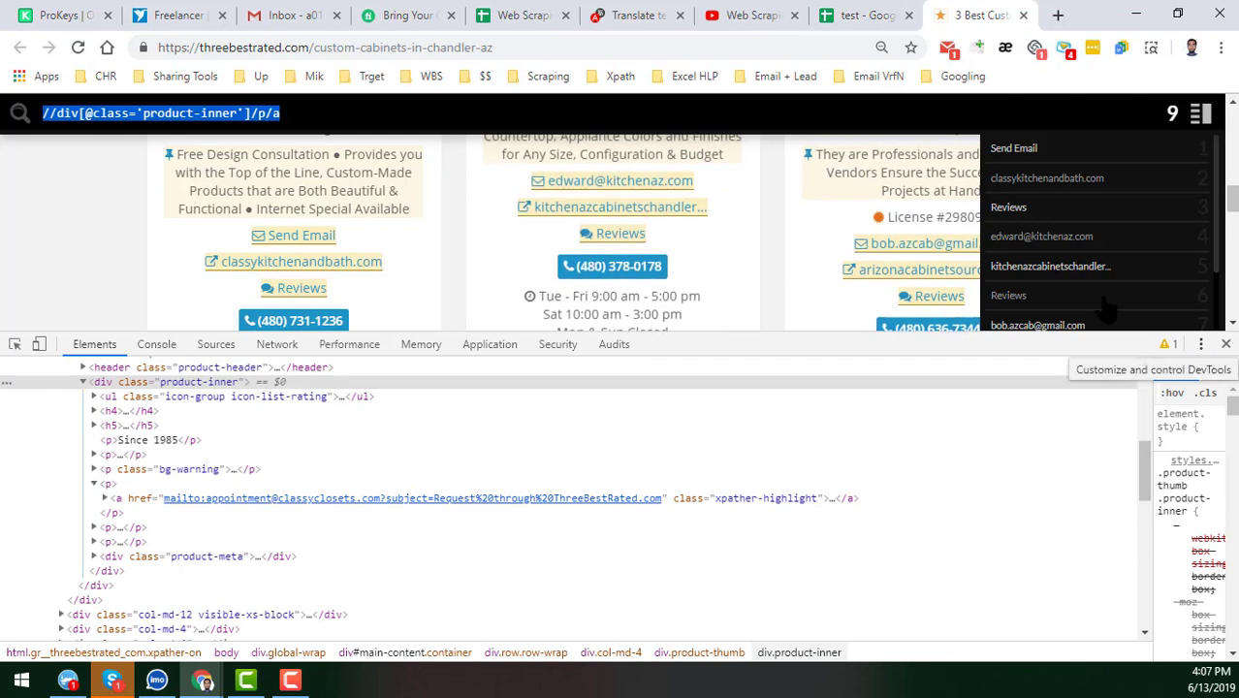
click(408, 112)
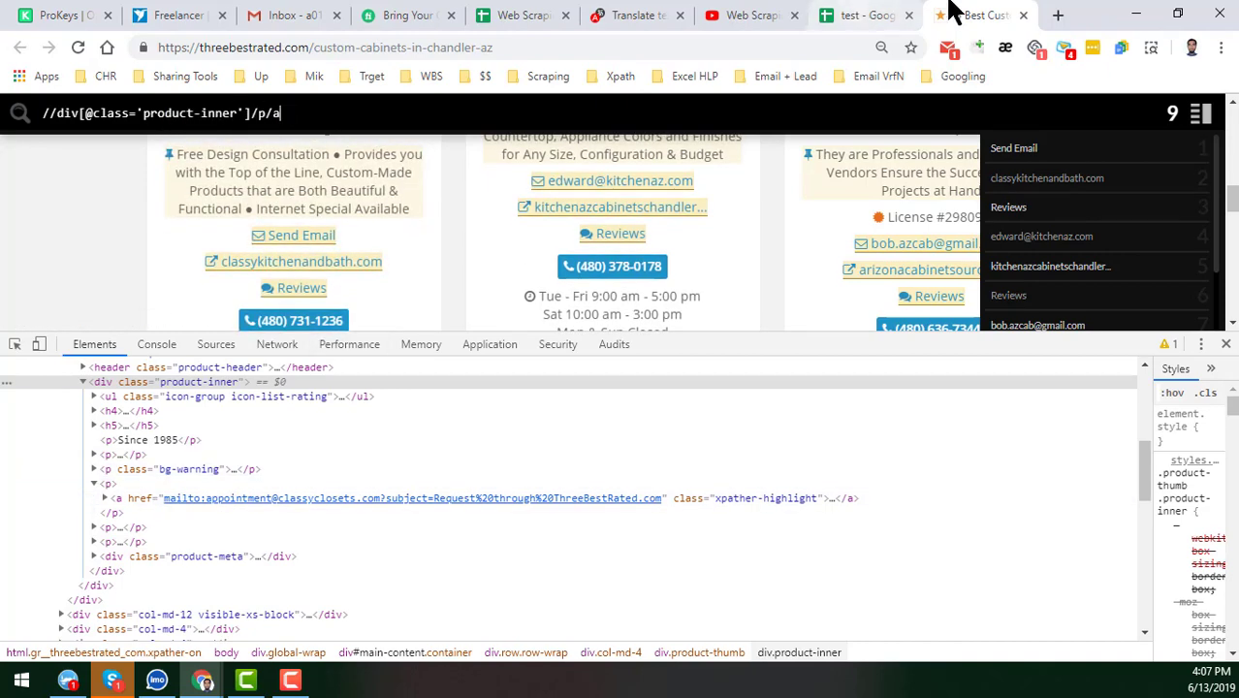
click(834, 15)
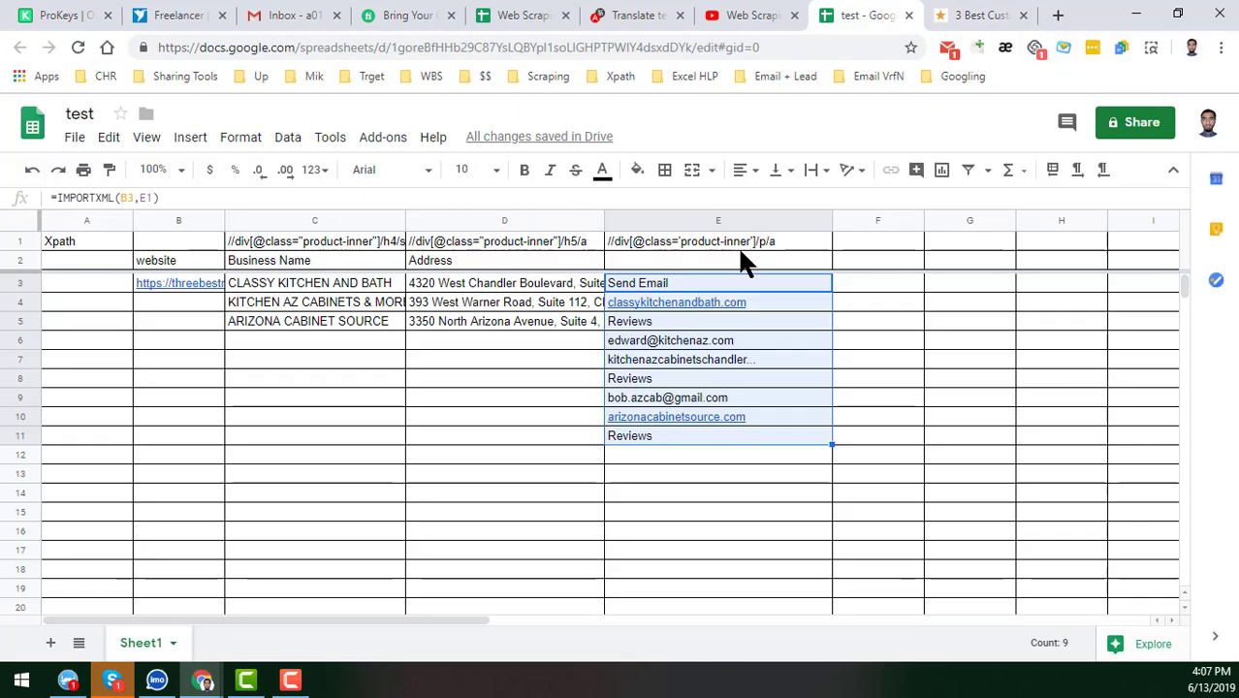
click(698, 281)
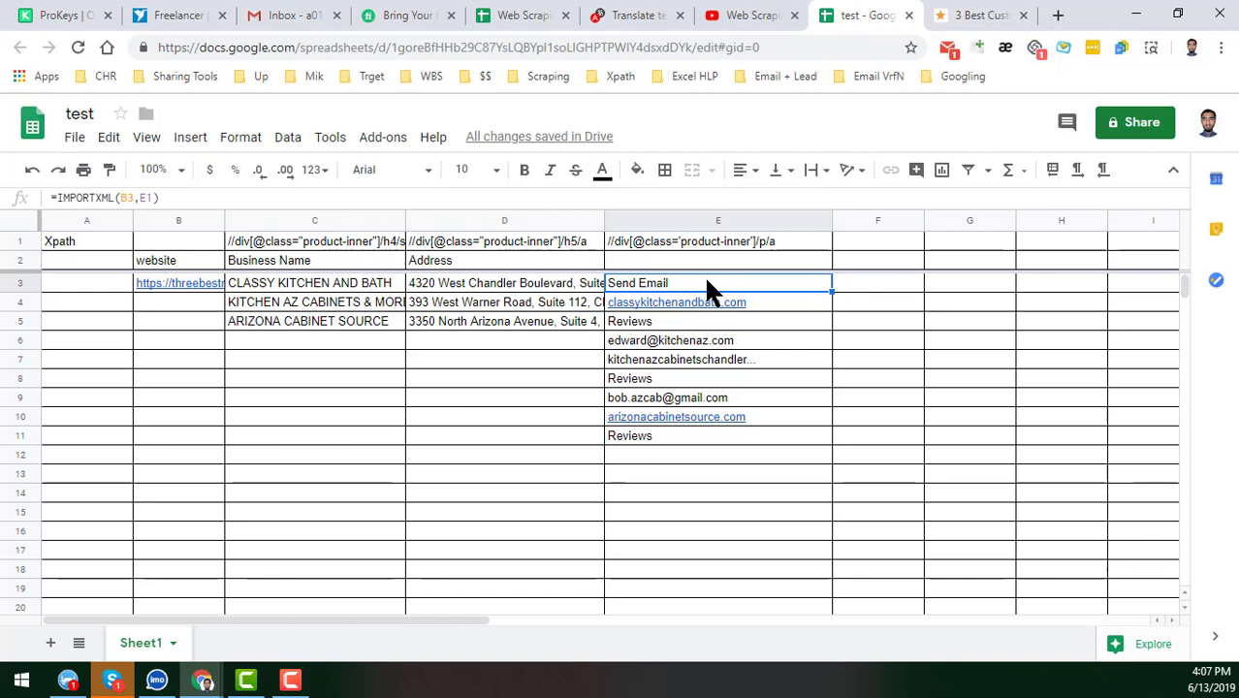
drag(700, 291, 691, 437)
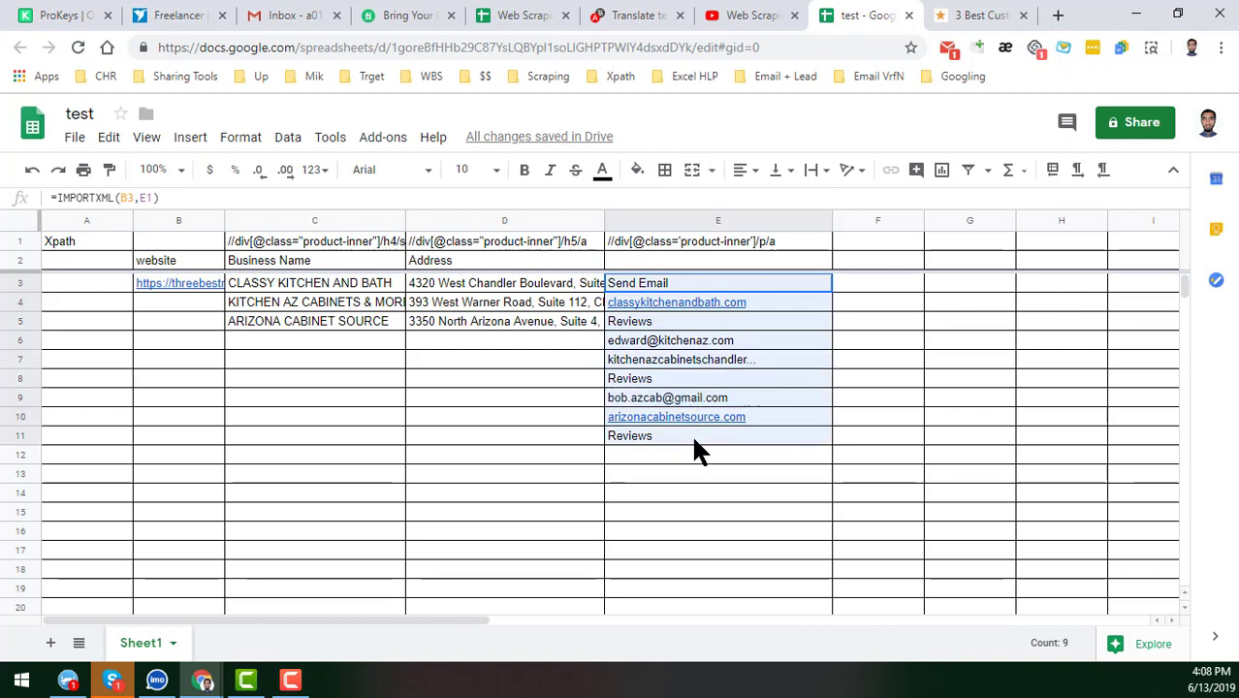
click(729, 283)
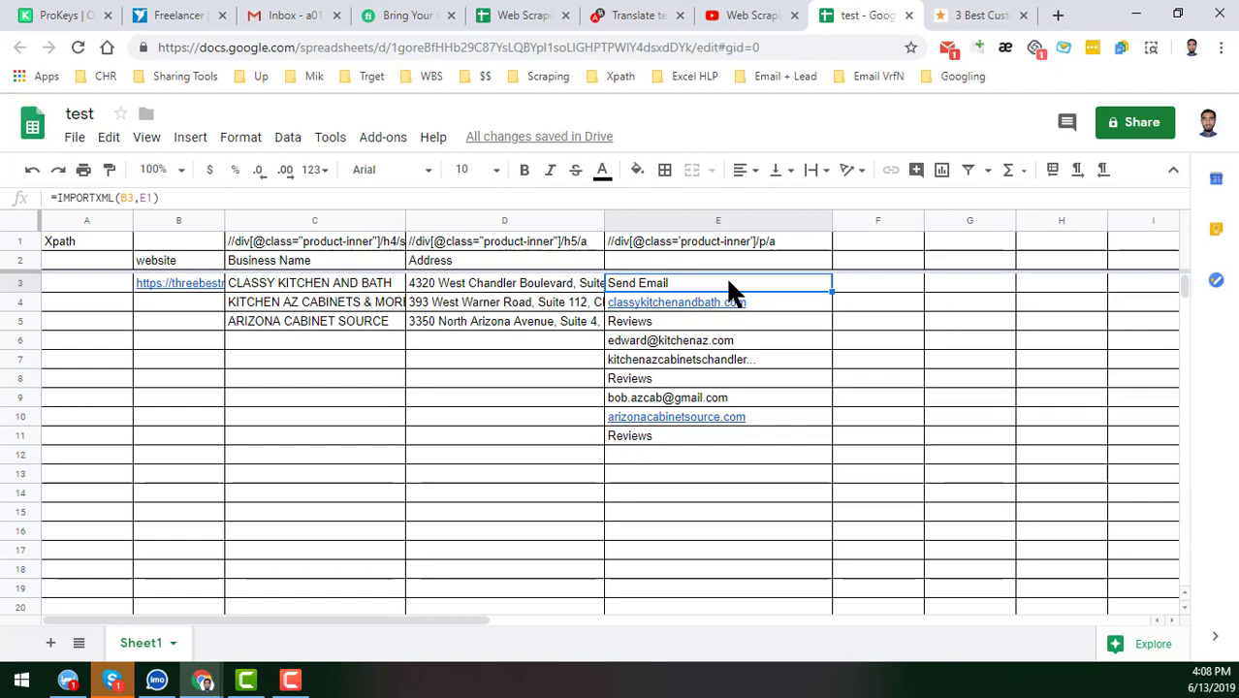
Step: On the threebestrated.com page, expand the first listing's paragraphs and compare the href attributes of its email, website and reviews links
click(945, 12)
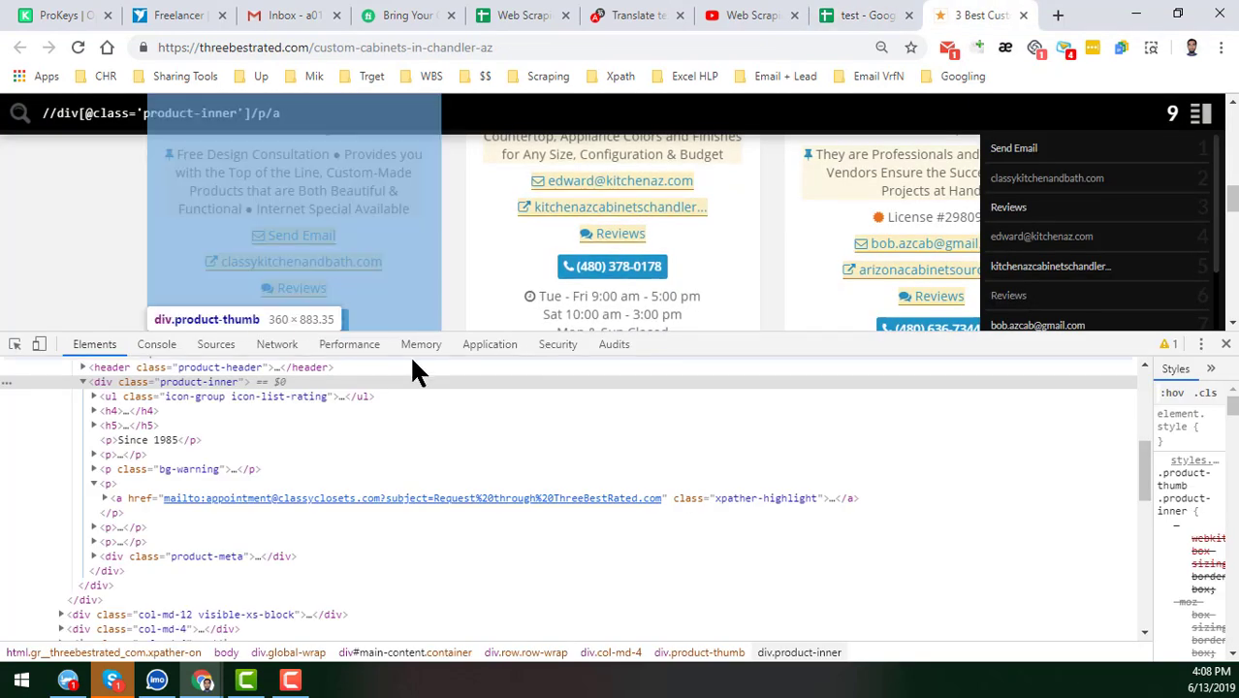
click(142, 499)
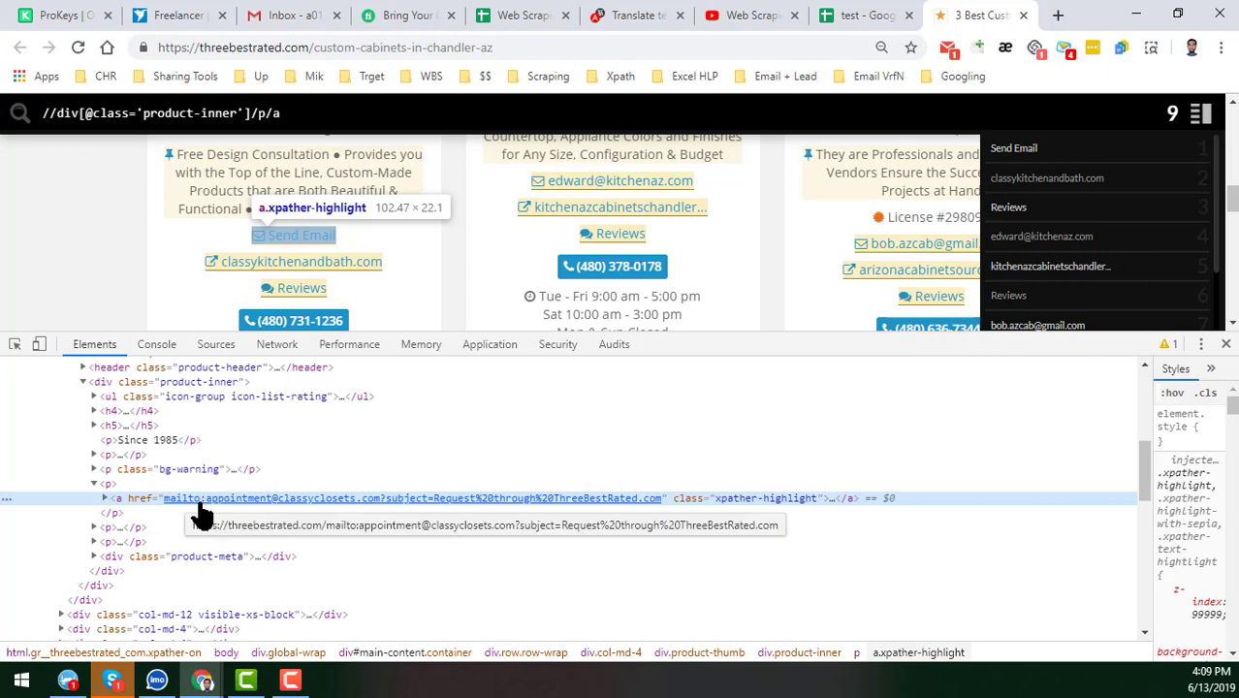
right_click(339, 259)
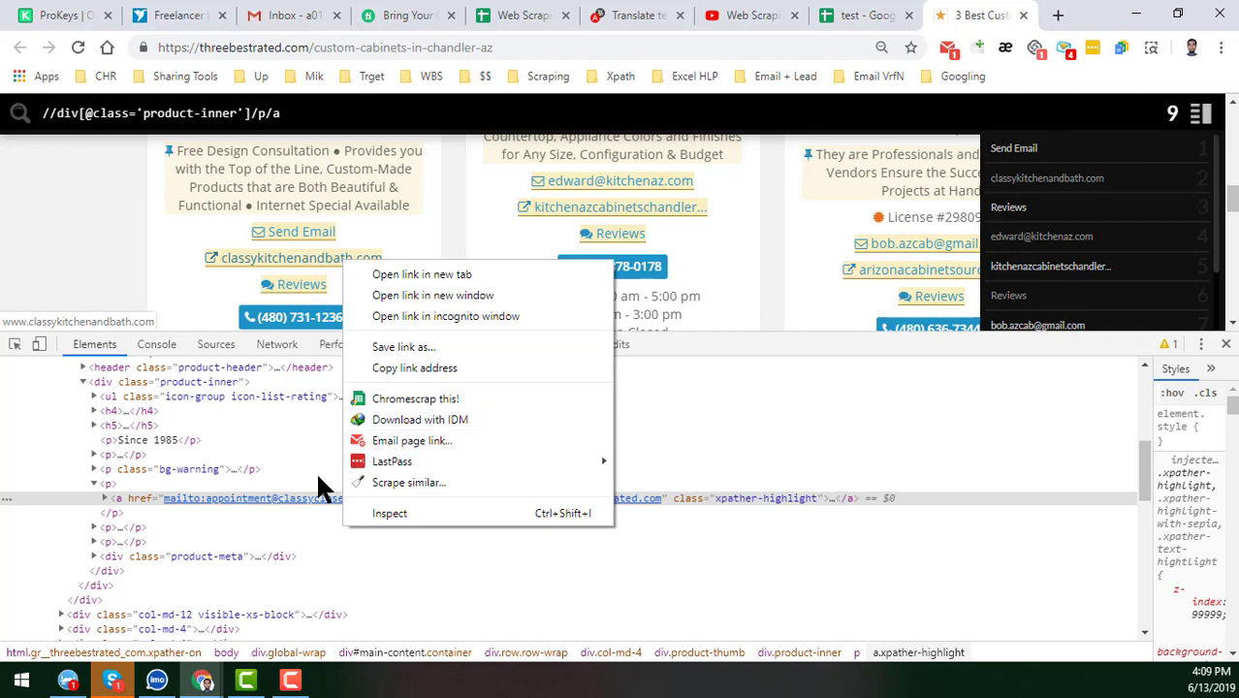
click(119, 525)
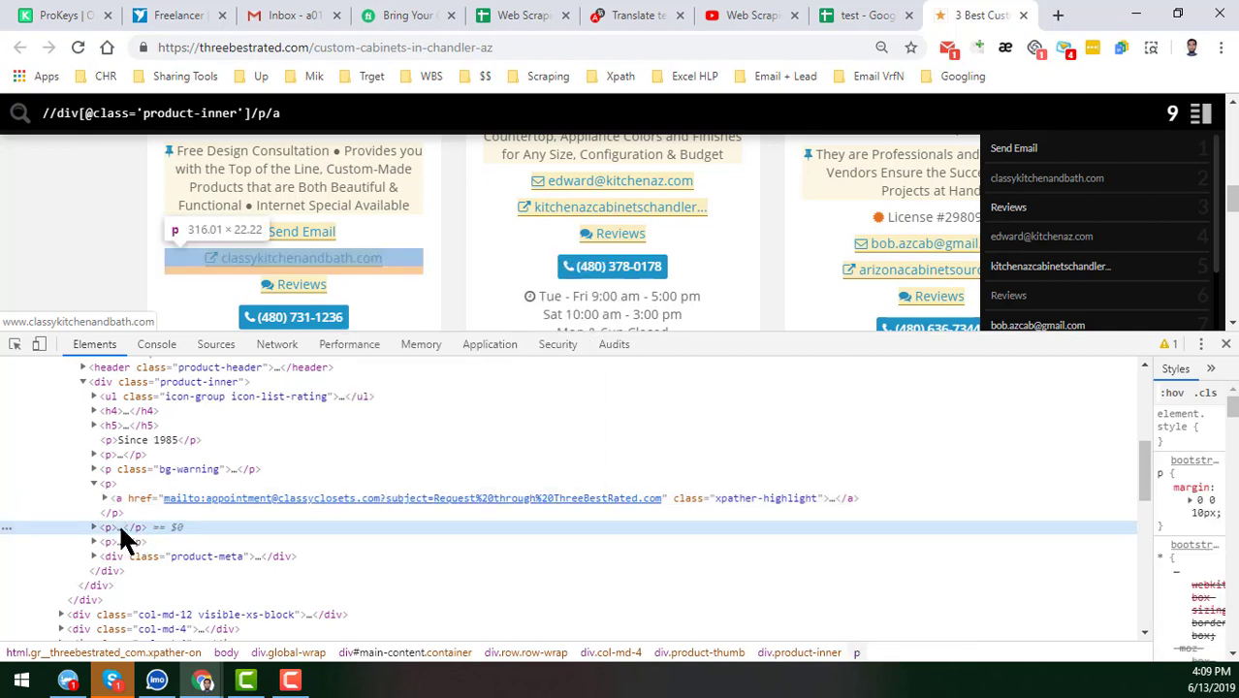
key(Right)
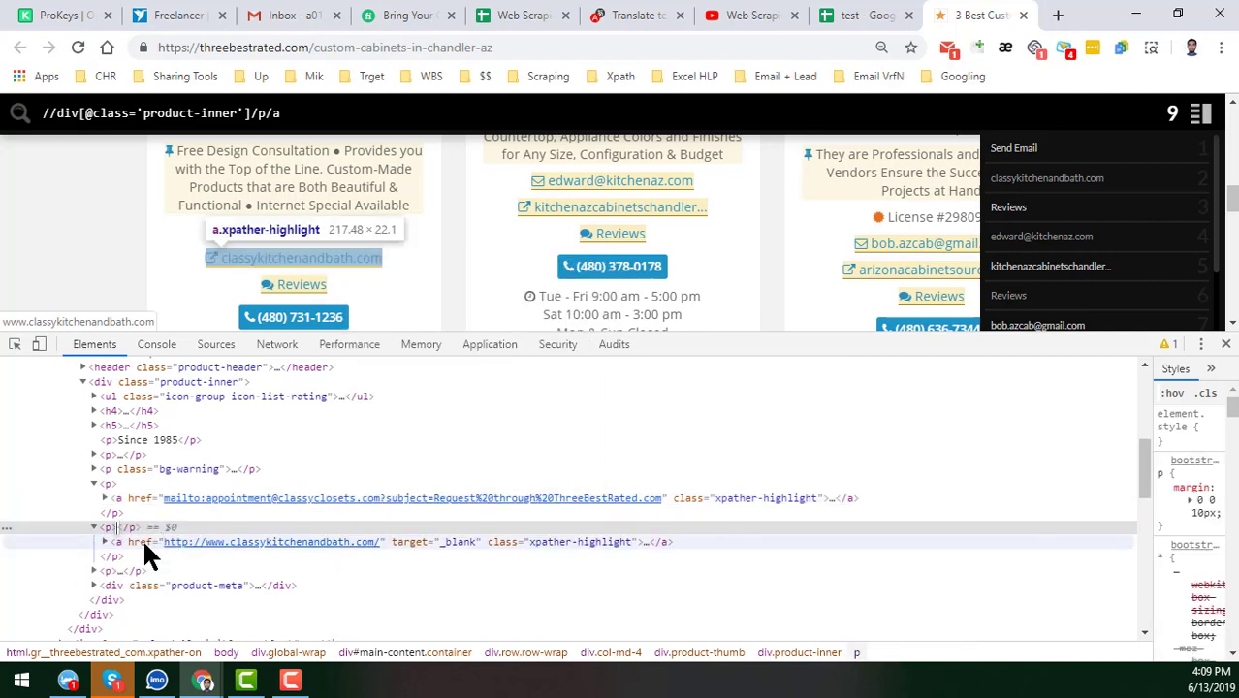
click(143, 542)
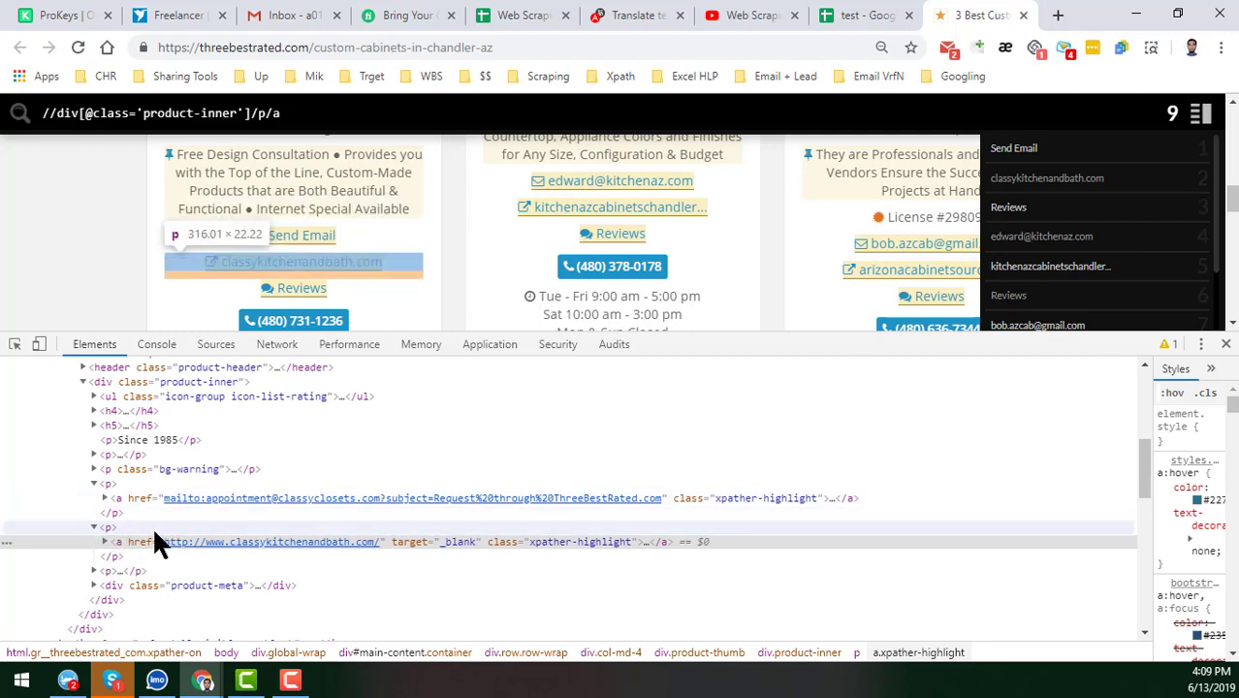
click(117, 570)
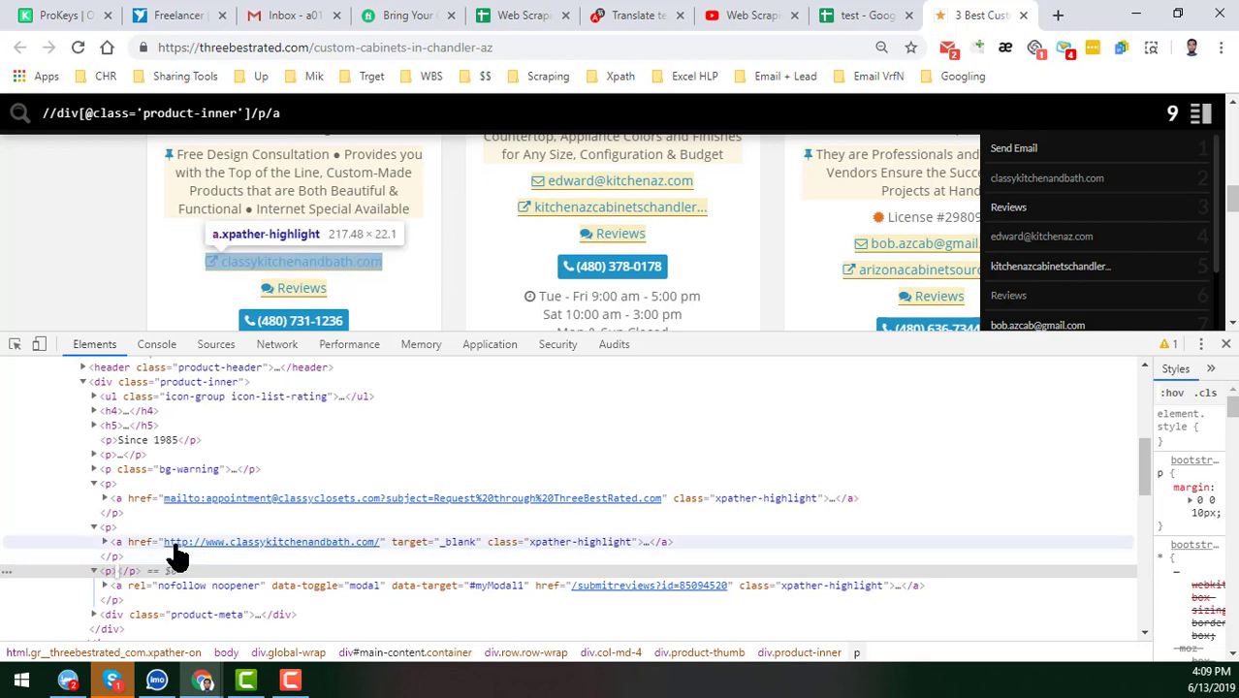
click(143, 498)
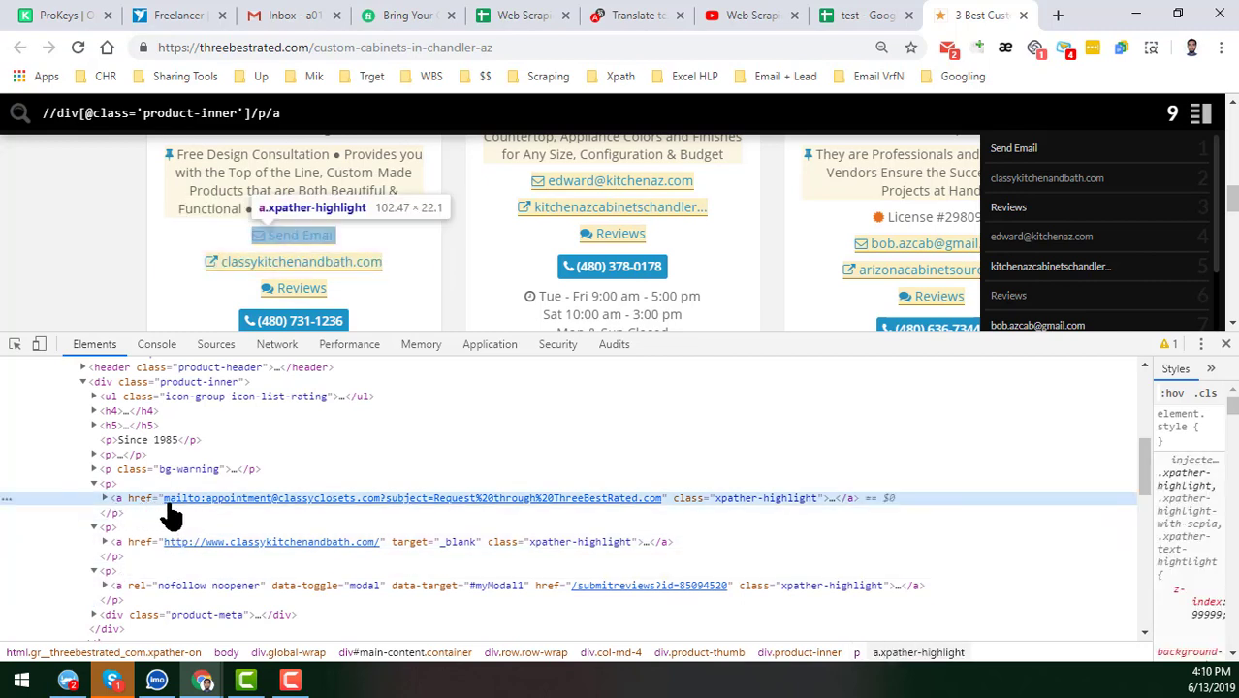
click(167, 587)
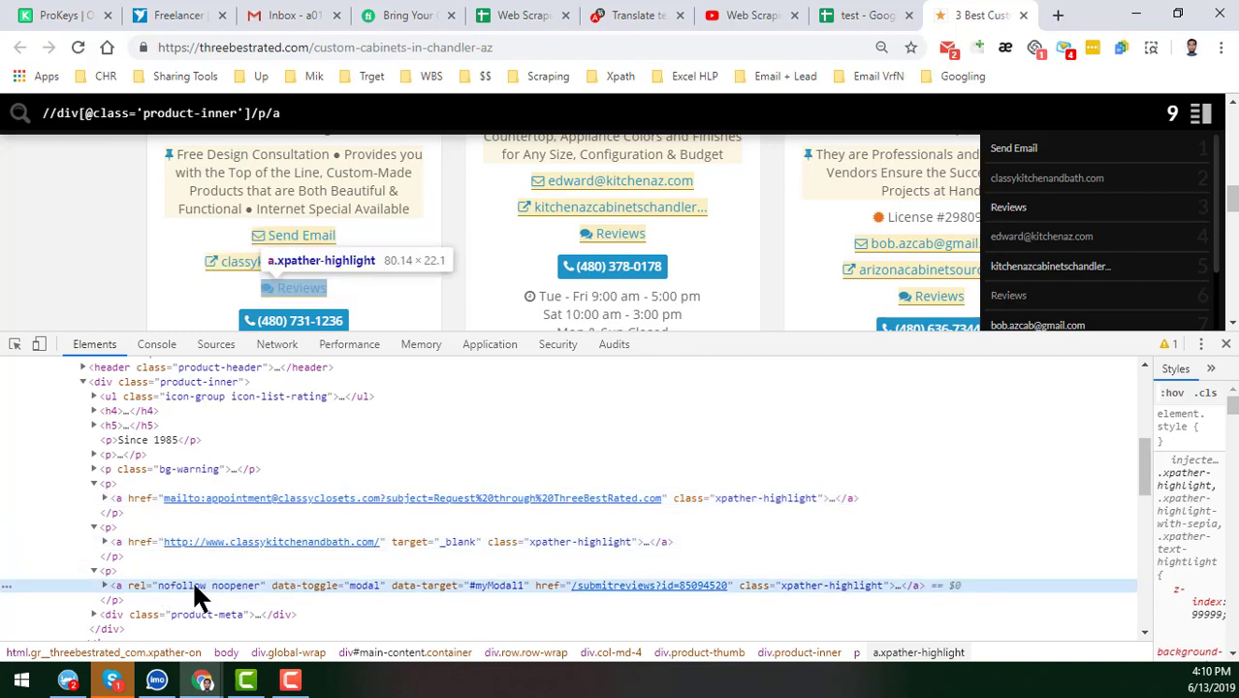
click(148, 497)
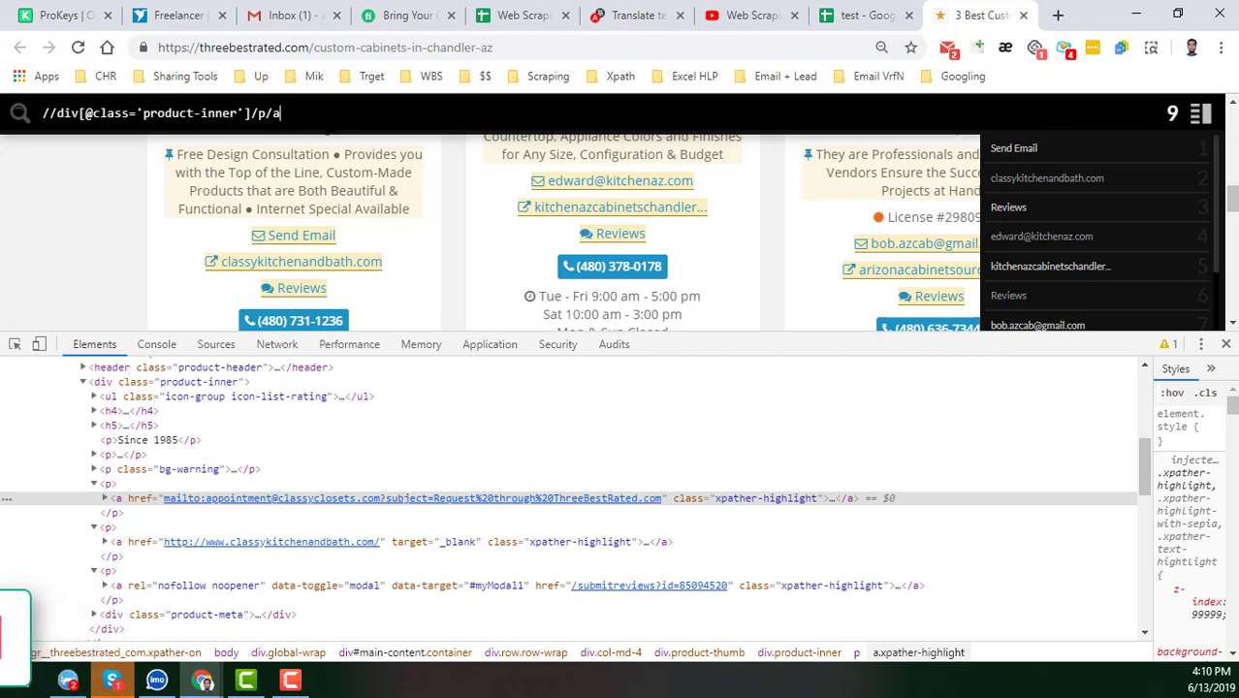
text([])
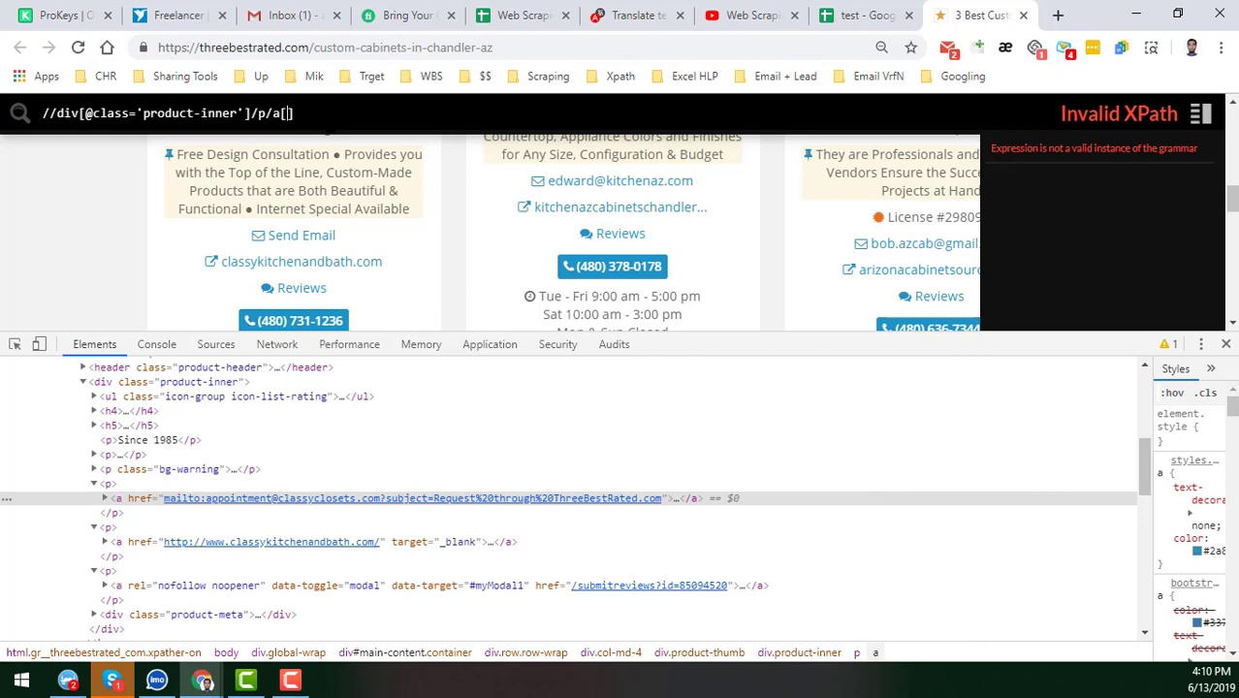
text(contains)
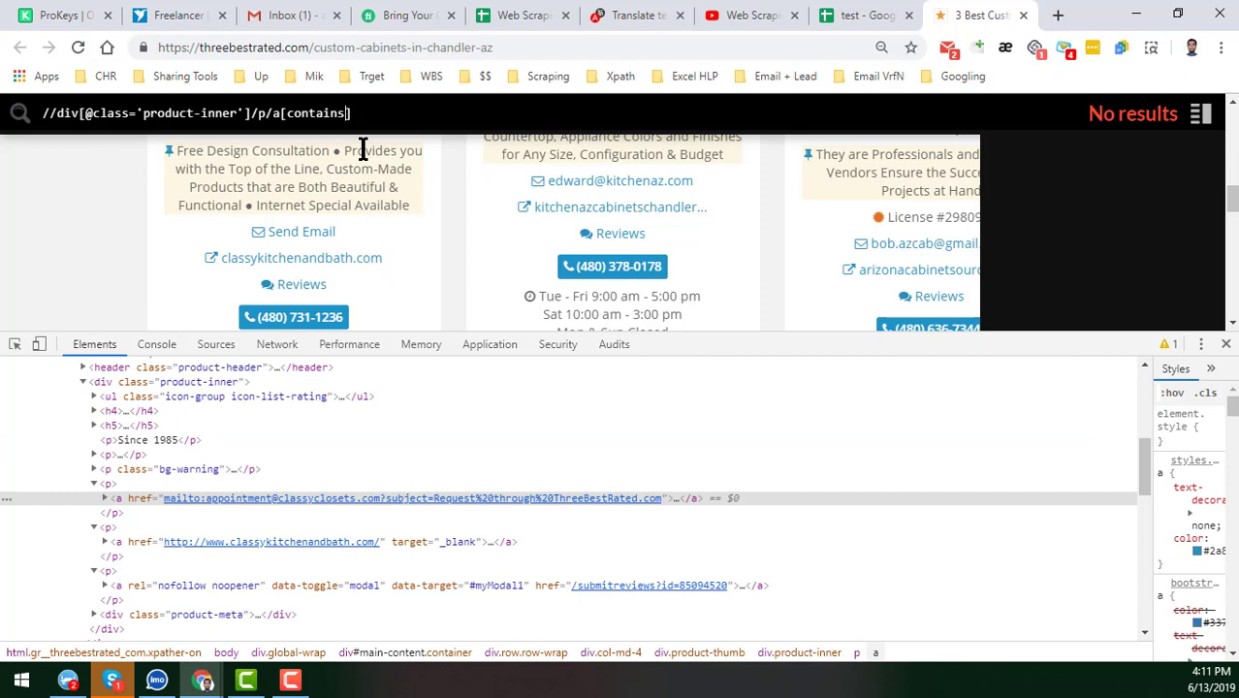
text(())
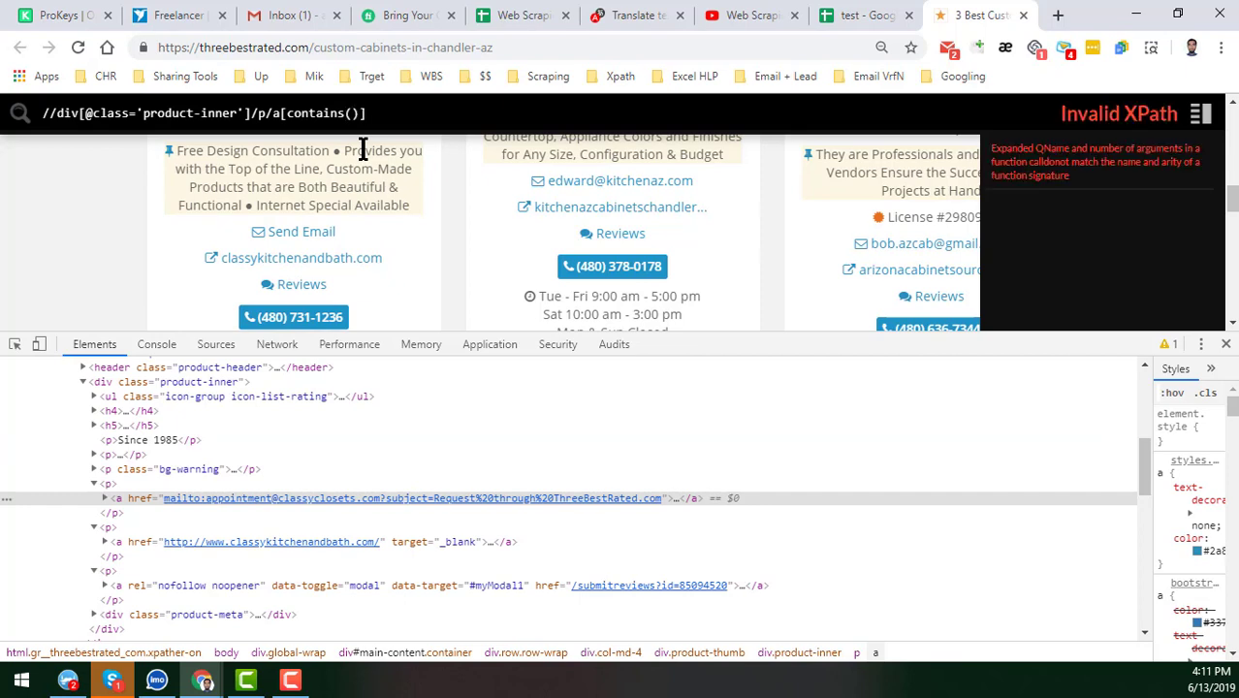
text(@)
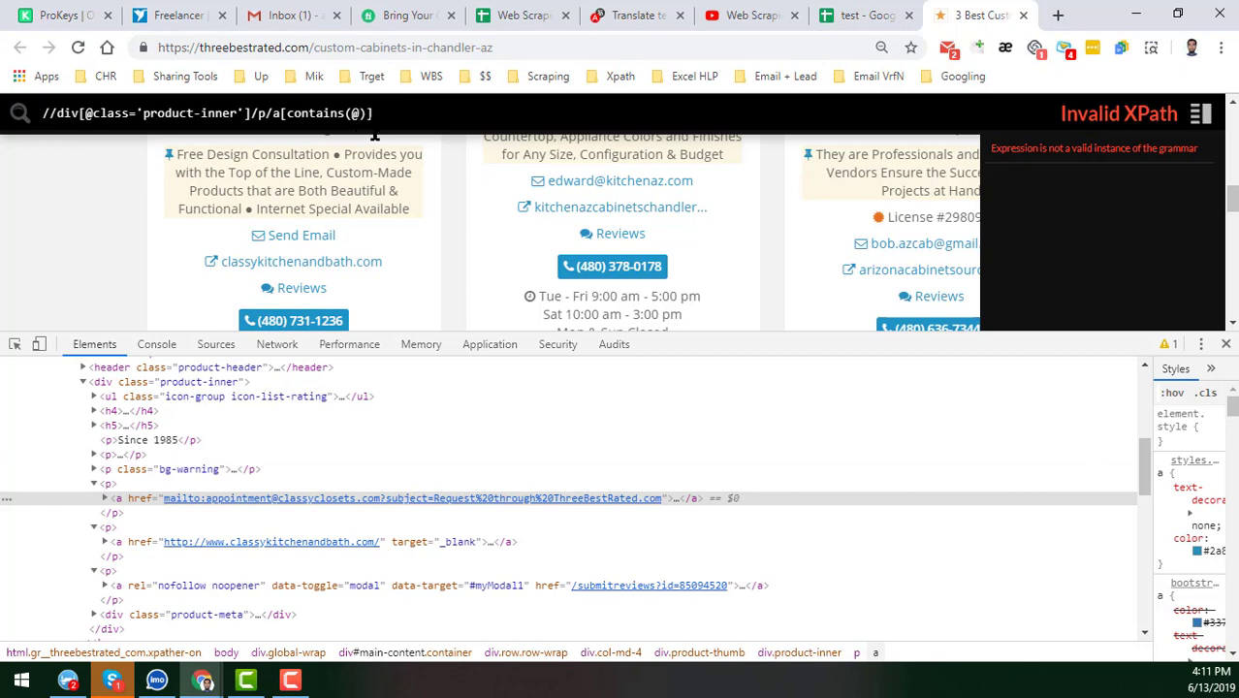
text(href)
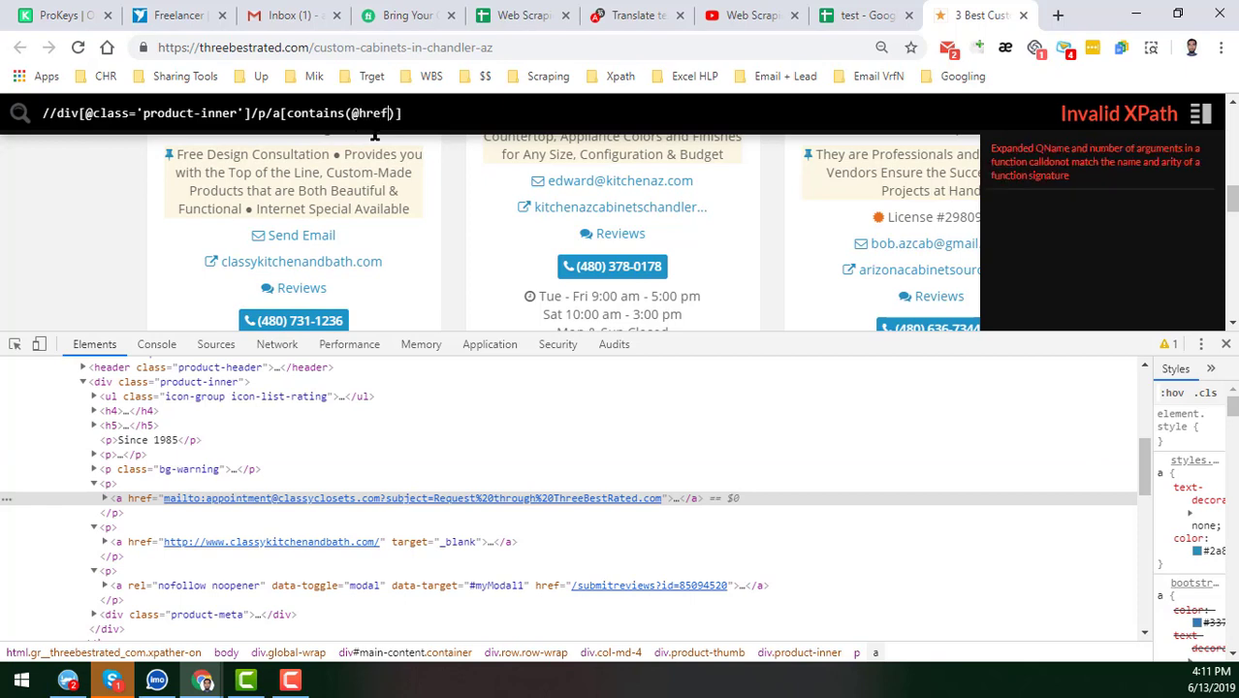
text(,)
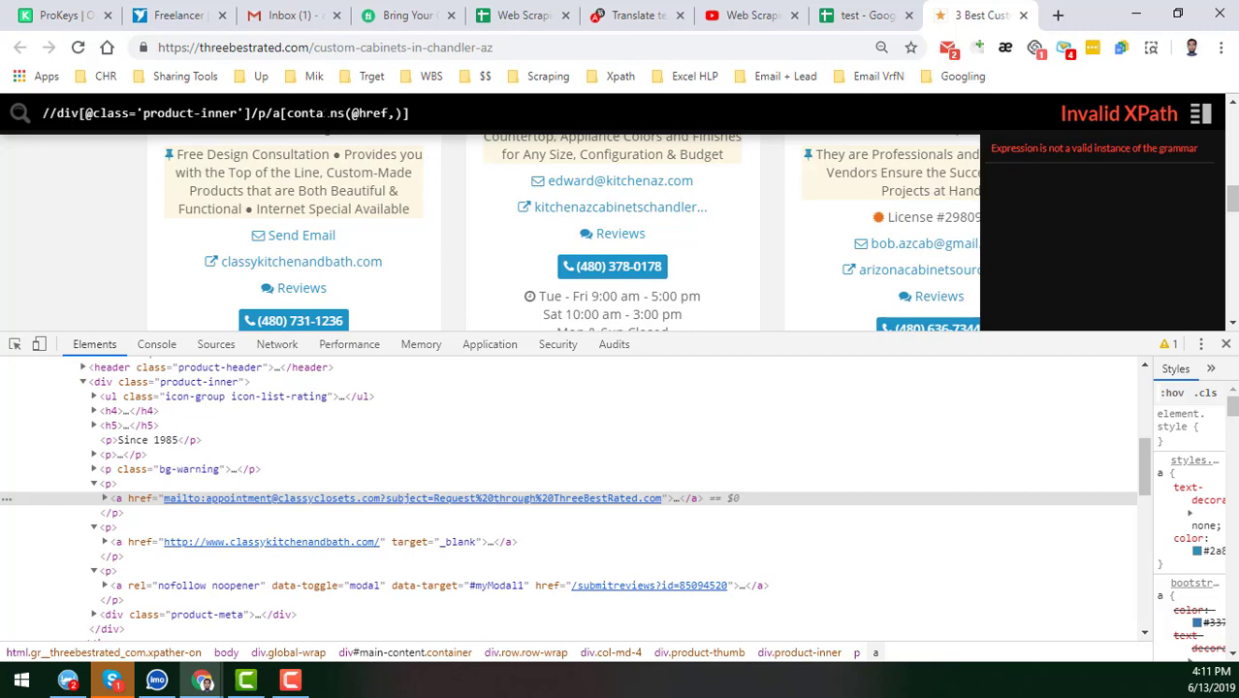
key(Delete)
key(BackSpace)
text())
text(mailto)
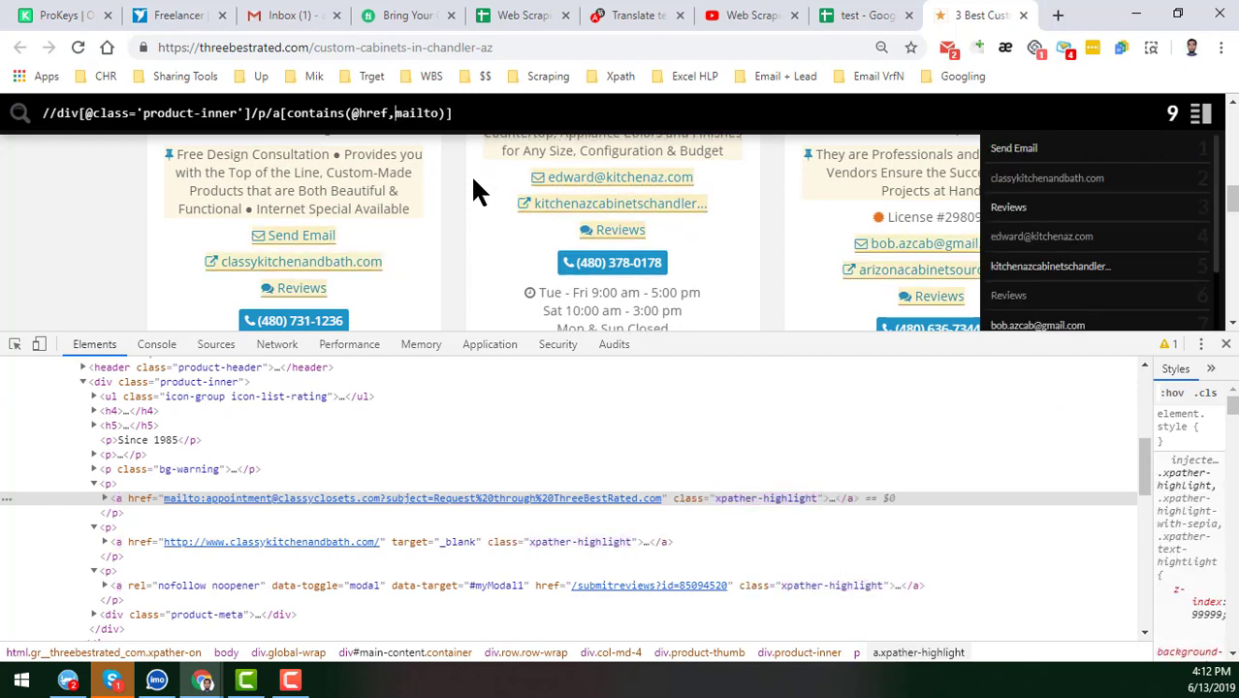
text(')
key(Right)
key(Right)
key(Right)
key(Right)
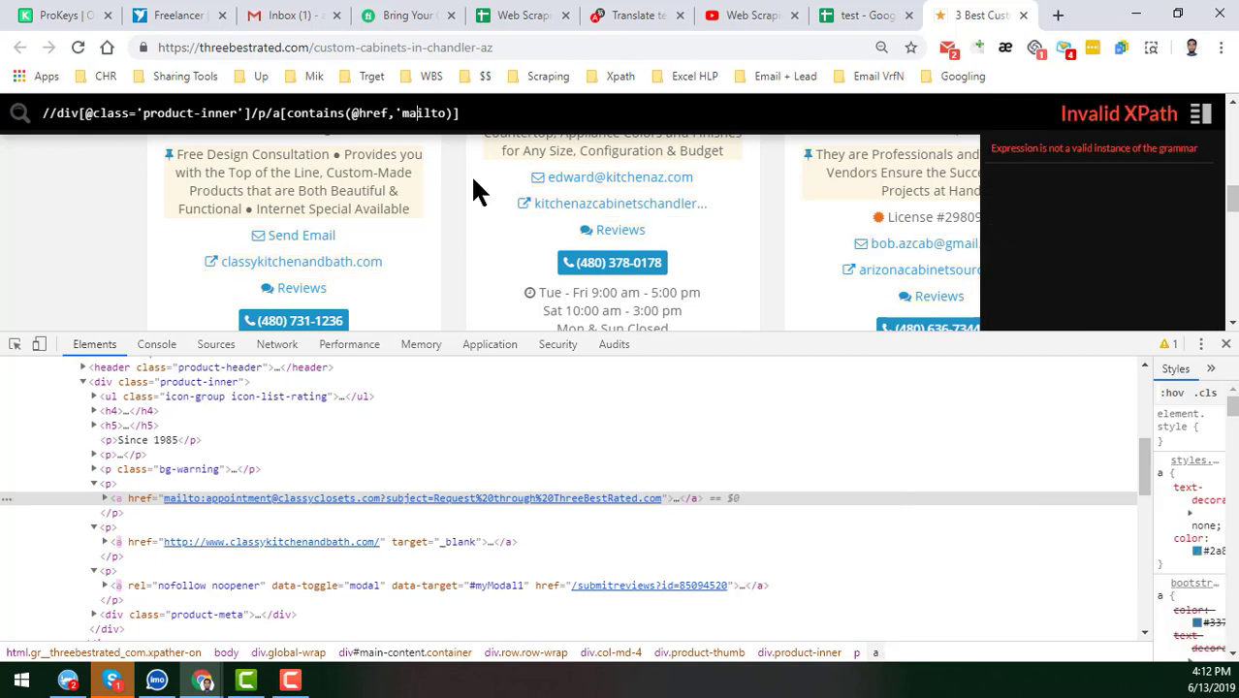
key(Right)
key(Right)
text(')
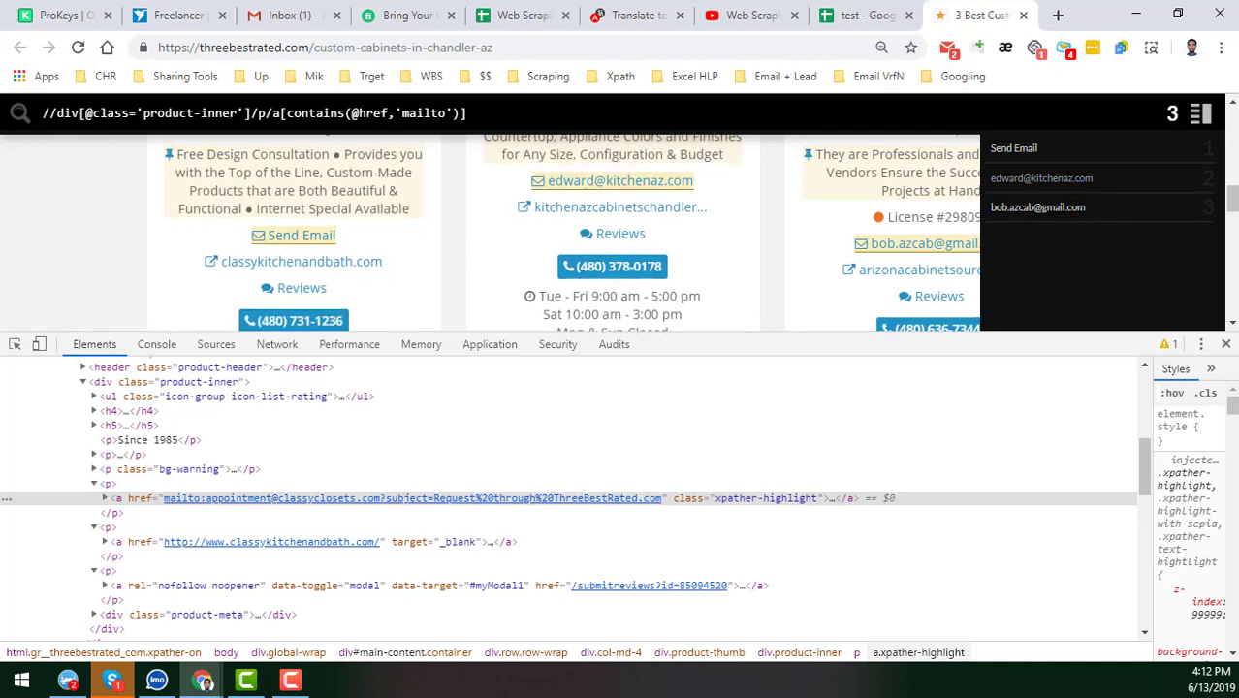
click(854, 15)
click(703, 239)
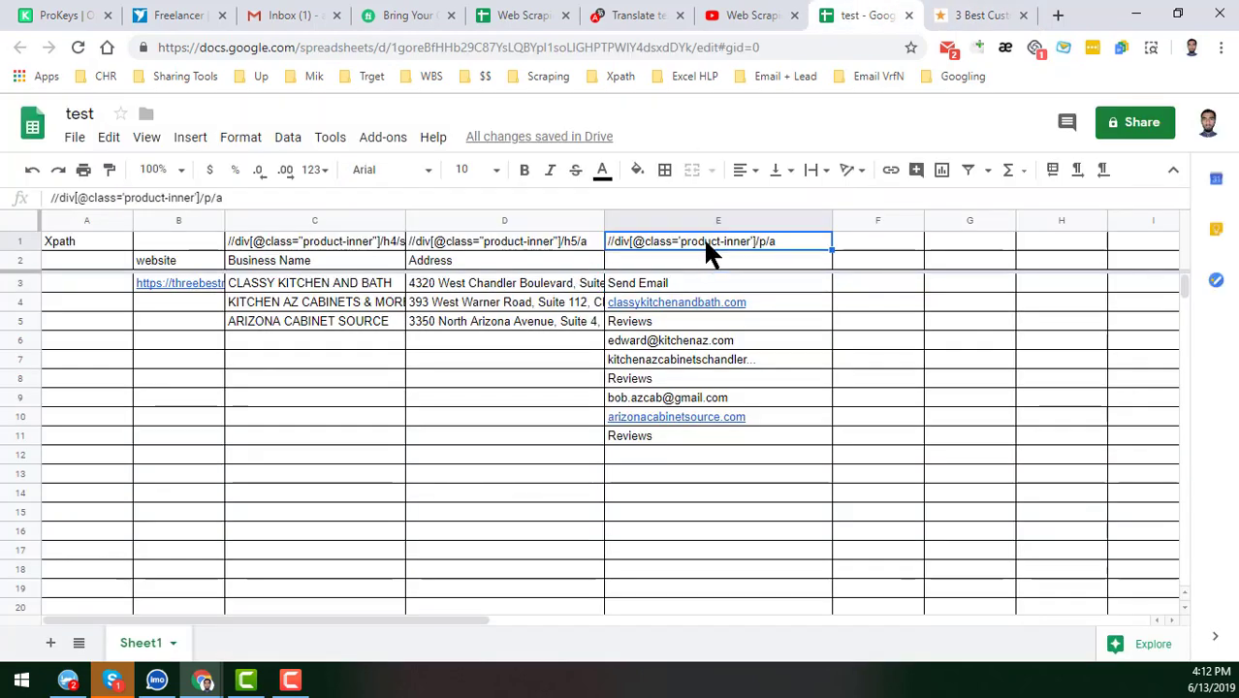
text(//div[@class='product-inner']/p/a[contains(@href,'mailto')])
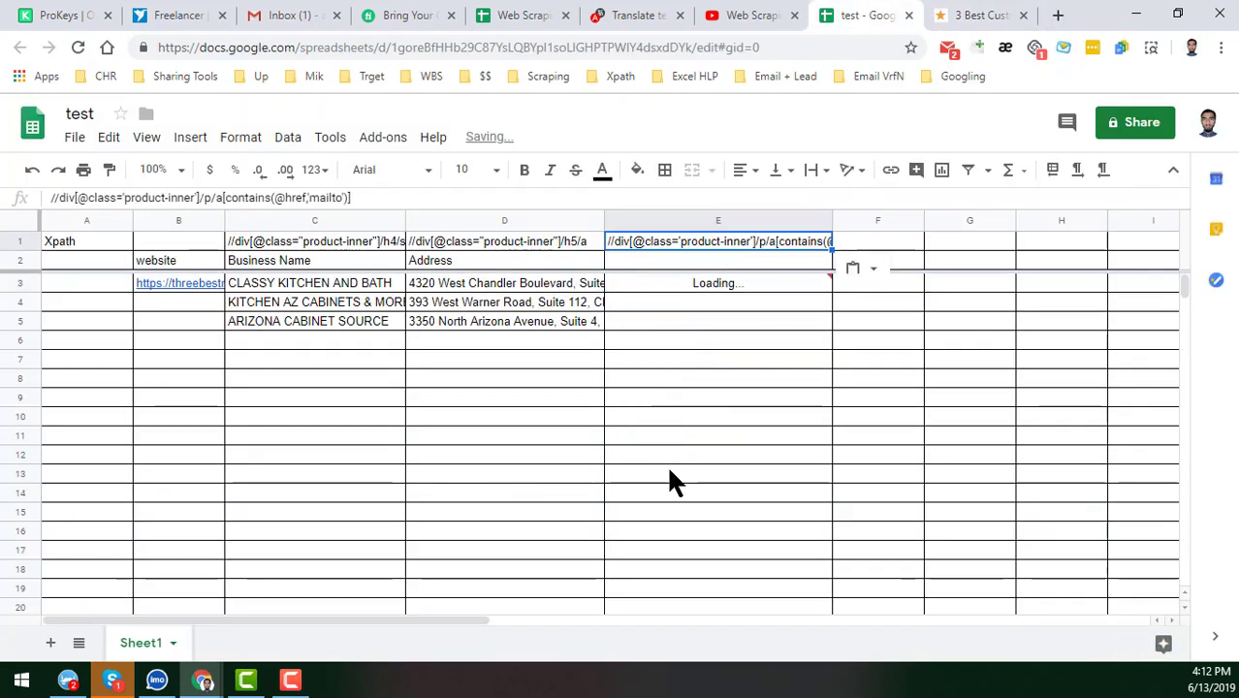
click(713, 283)
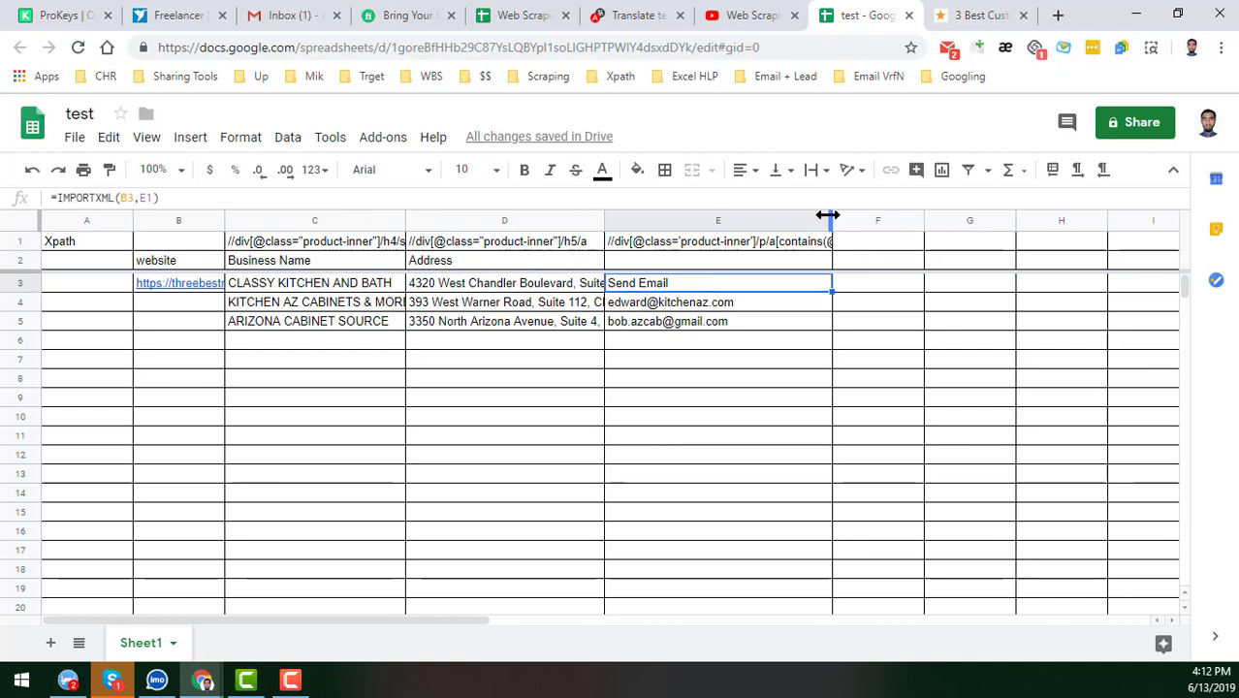
Step: Wrap the text of the XPath in cell E1 and widen column E slightly
click(769, 241)
click(821, 174)
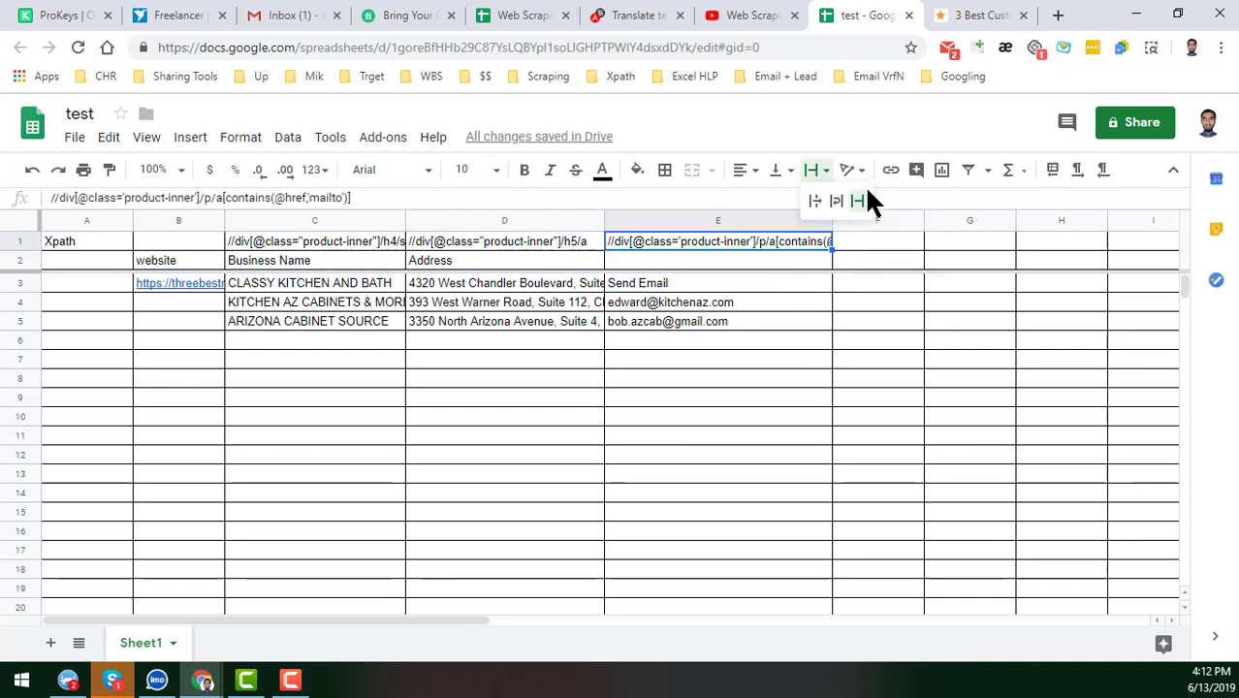
click(839, 200)
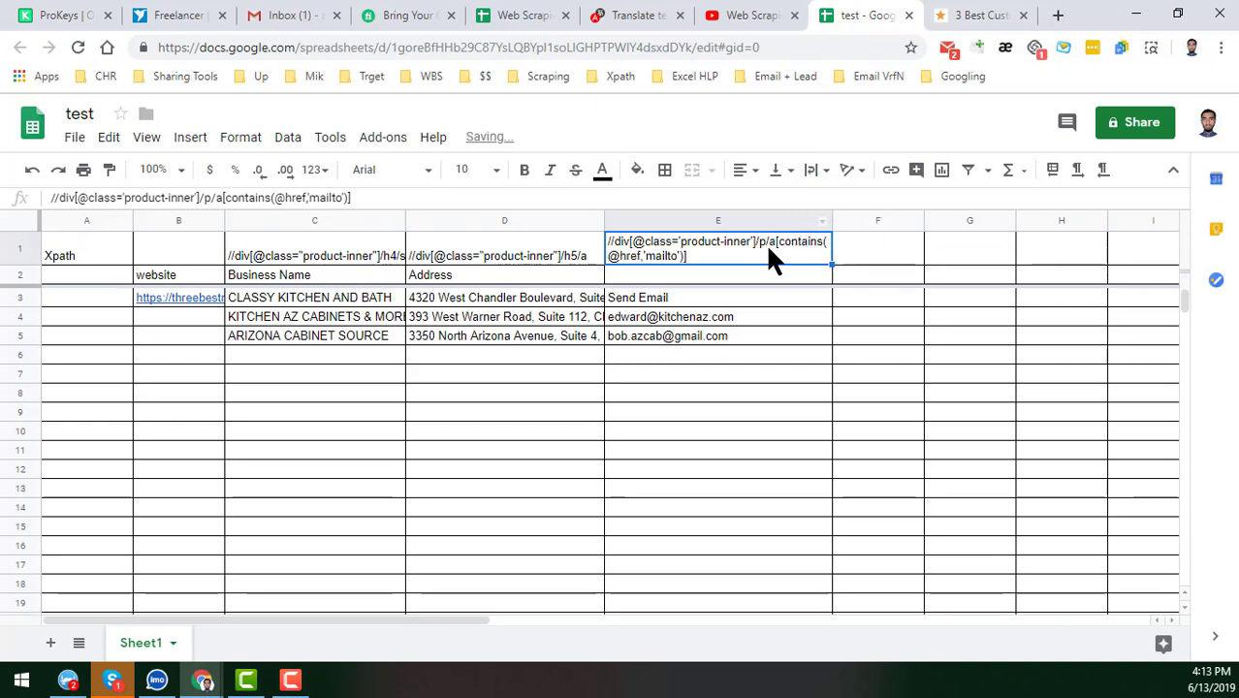
drag(831, 221, 865, 221)
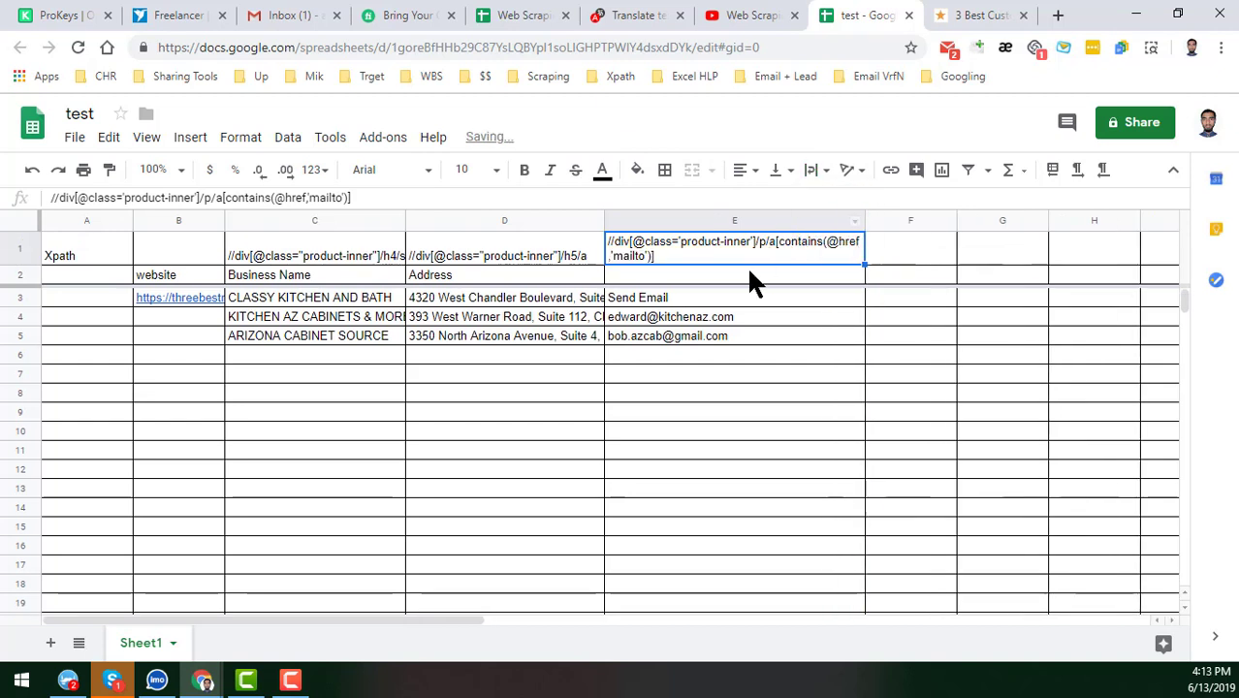
Step: Check the imported email entries in E3:E5 and compare them with the matches on the threebestrated.com page
click(682, 298)
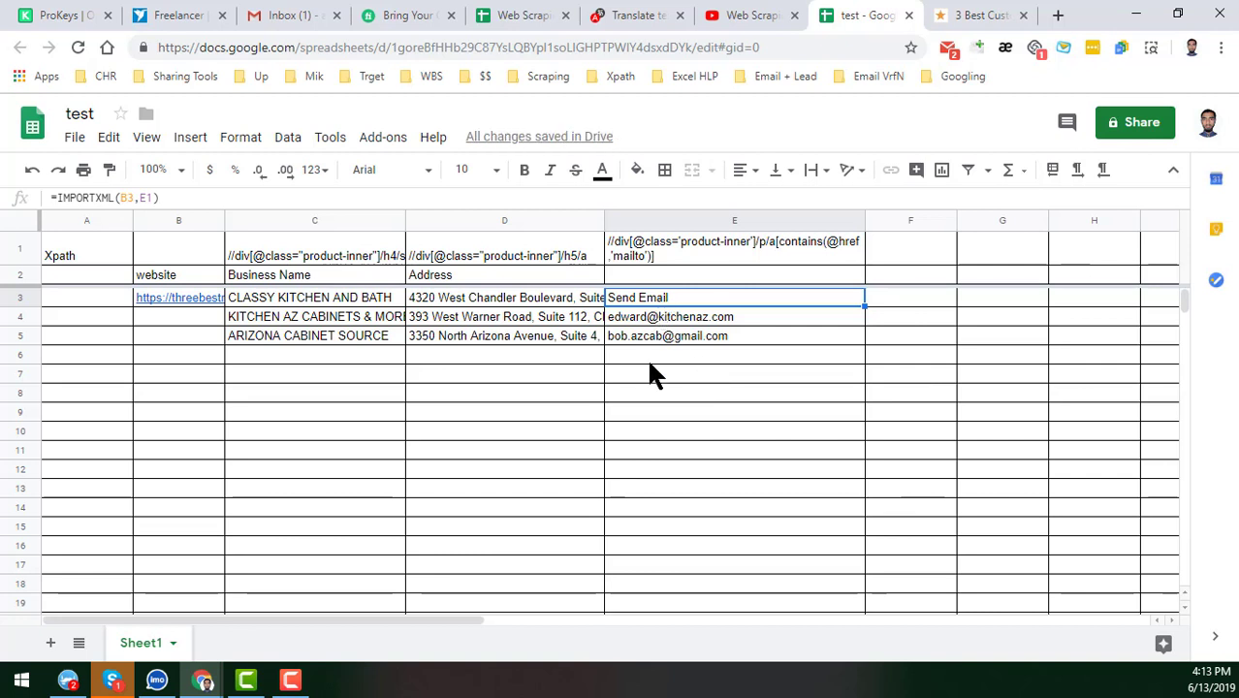
click(670, 339)
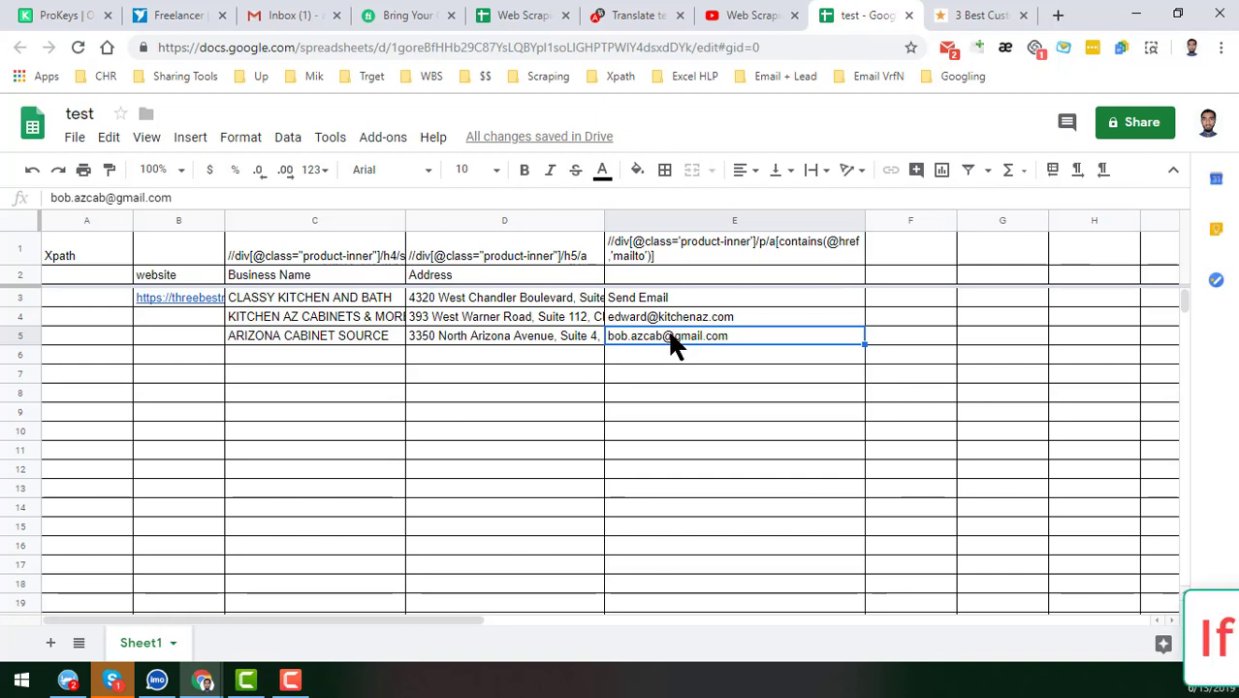
click(673, 300)
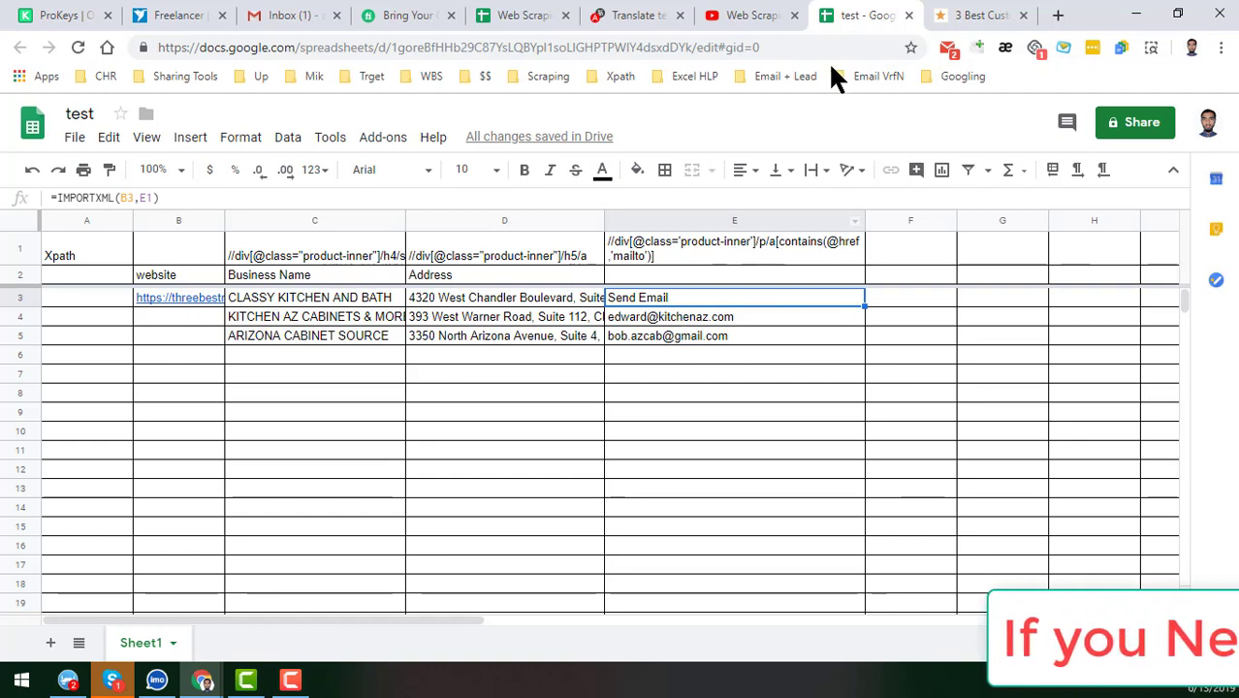
click(960, 18)
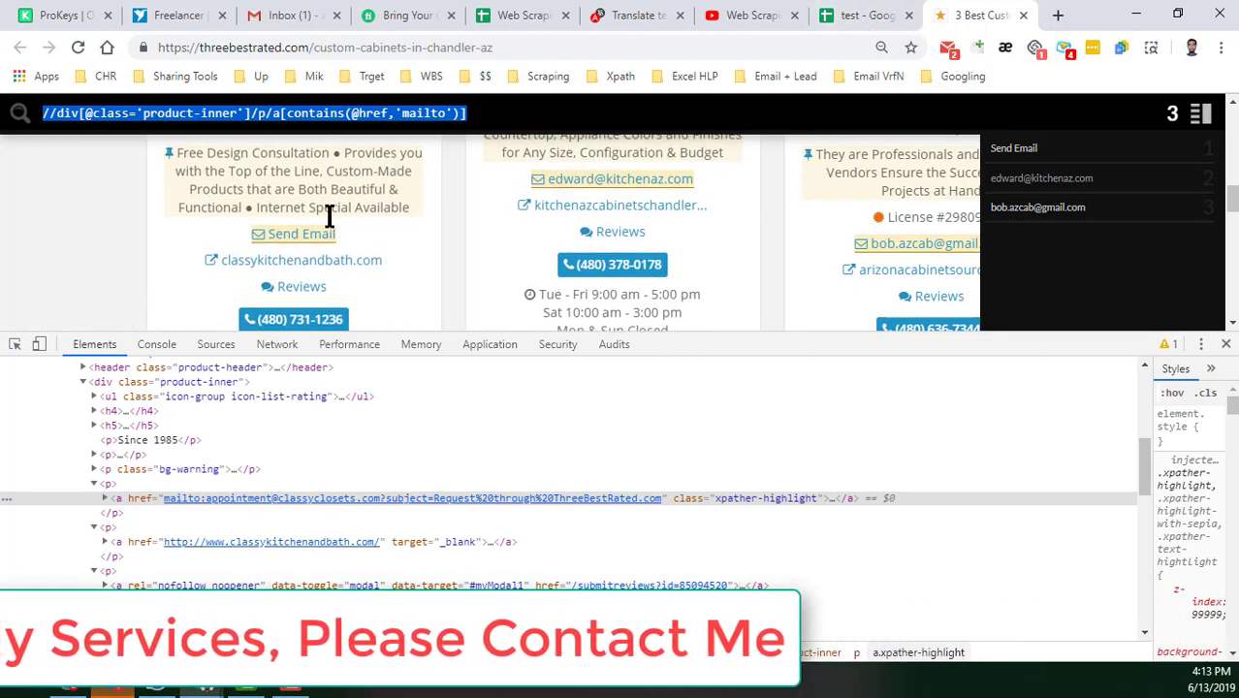
key(Right)
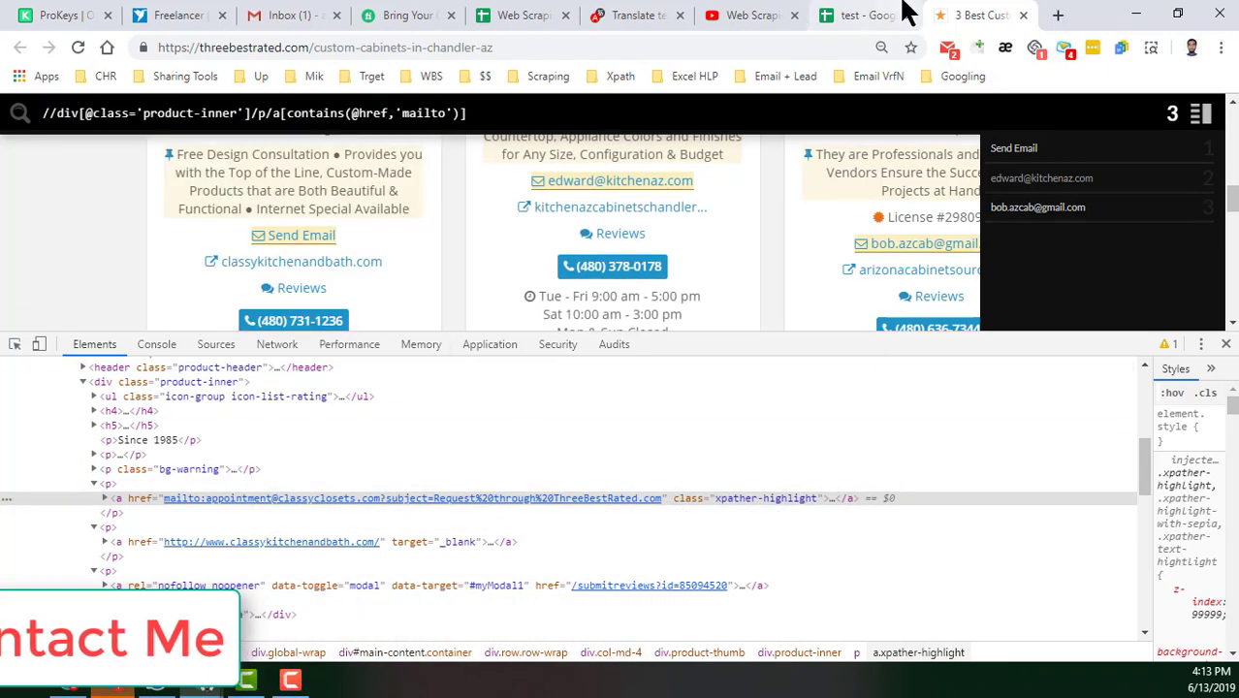
click(863, 15)
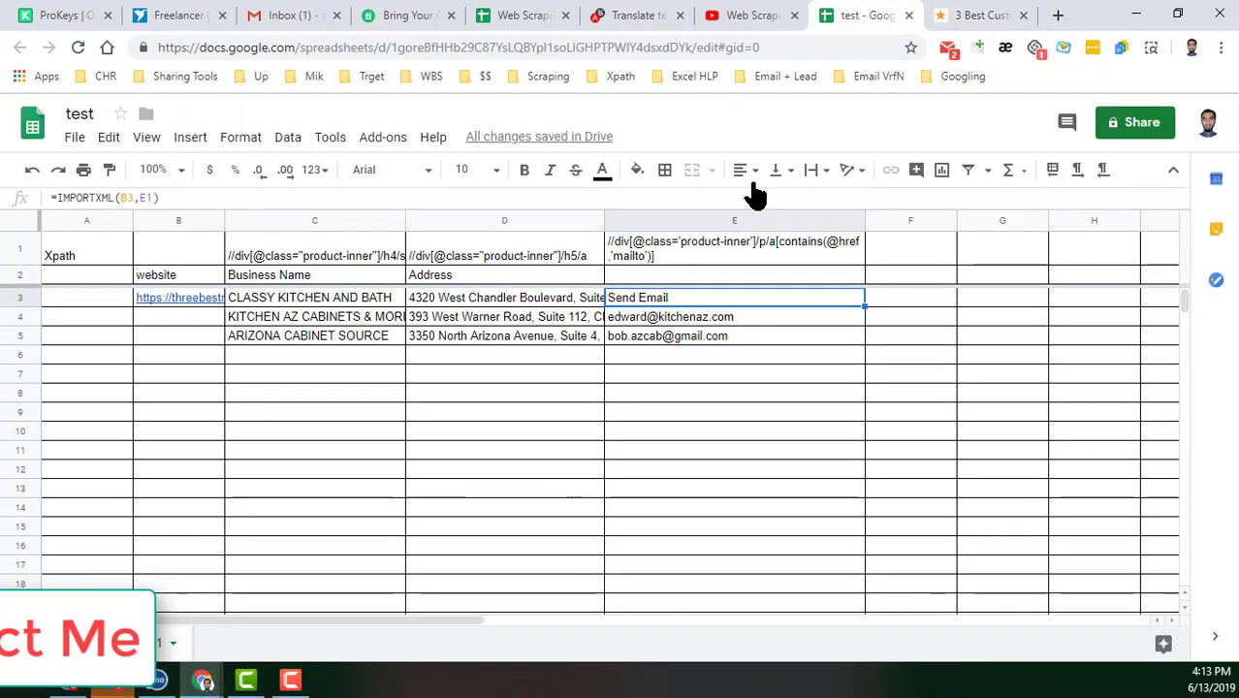
click(705, 248)
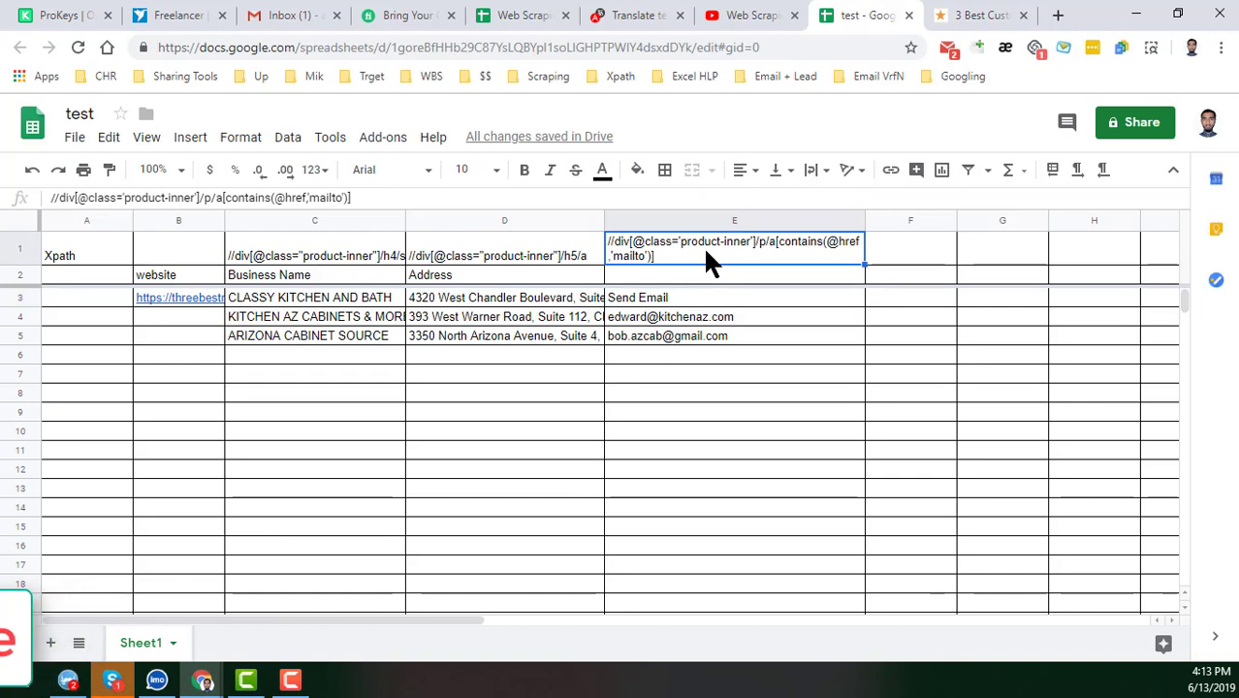
double_click(777, 250)
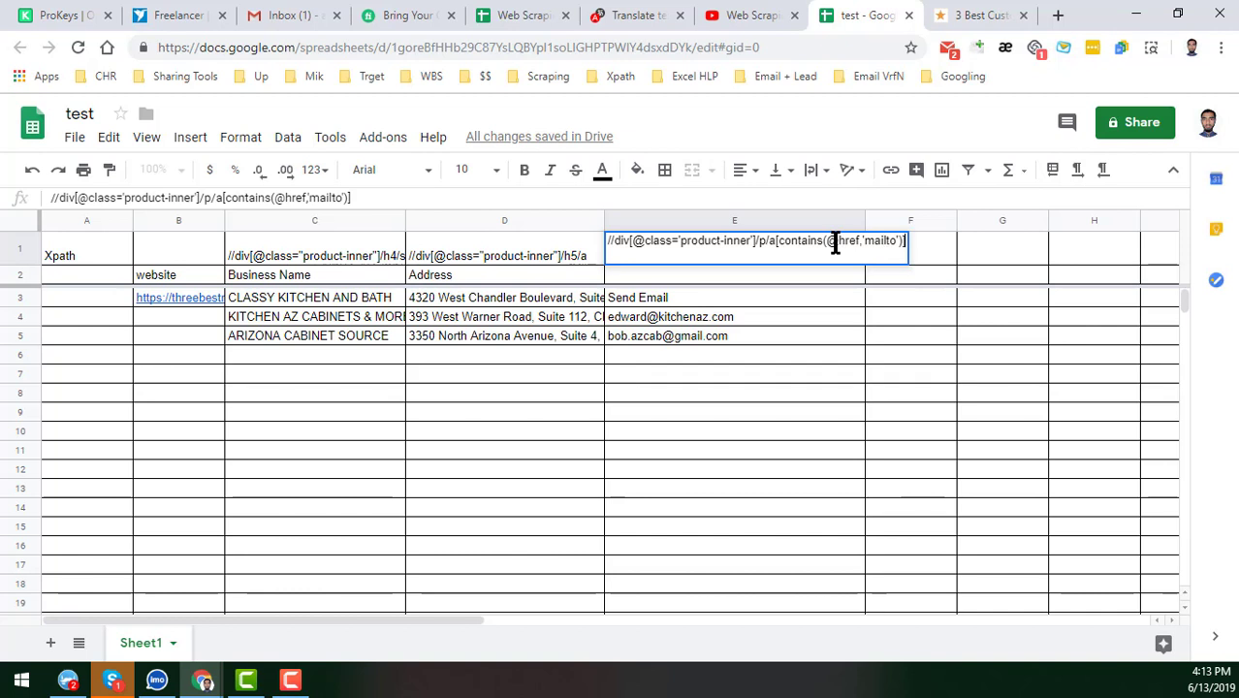
text(/@)
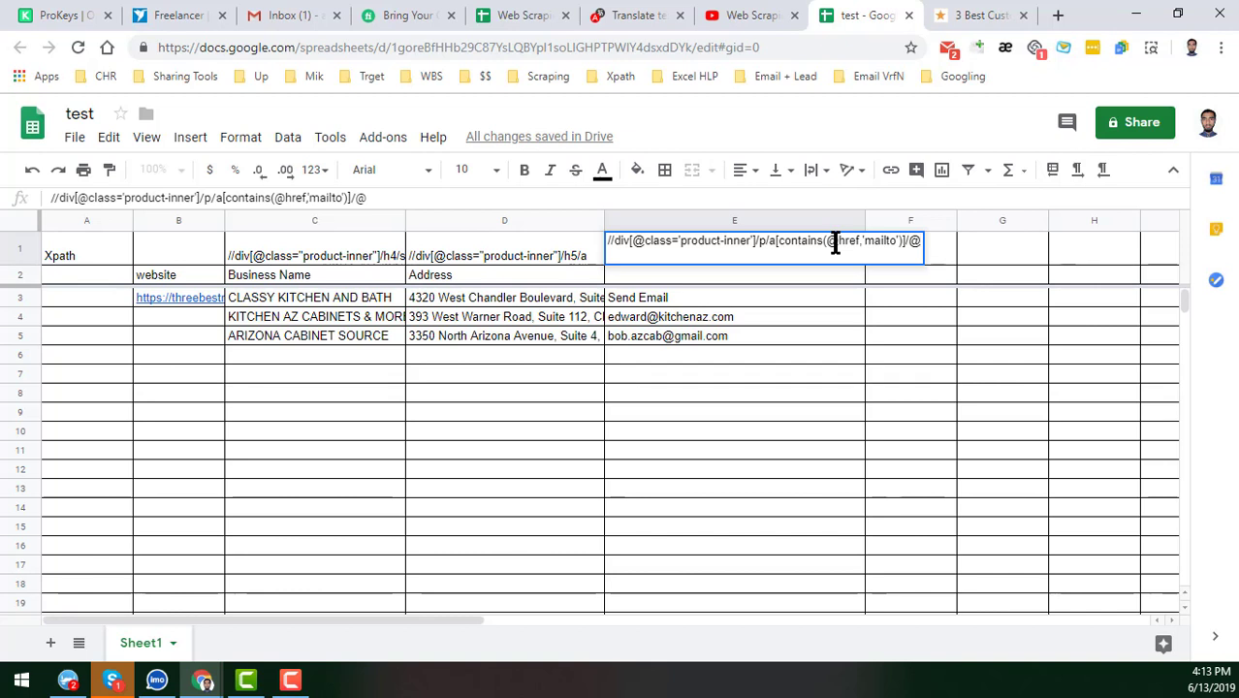
text(href)
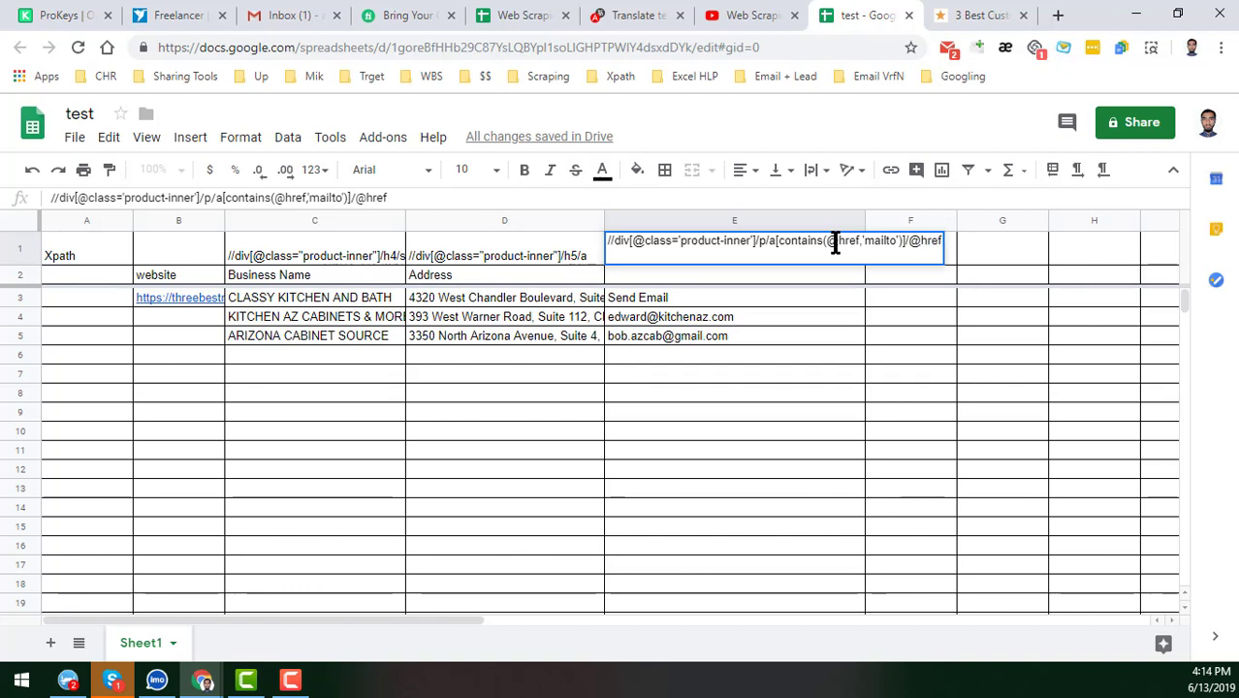
key(Return)
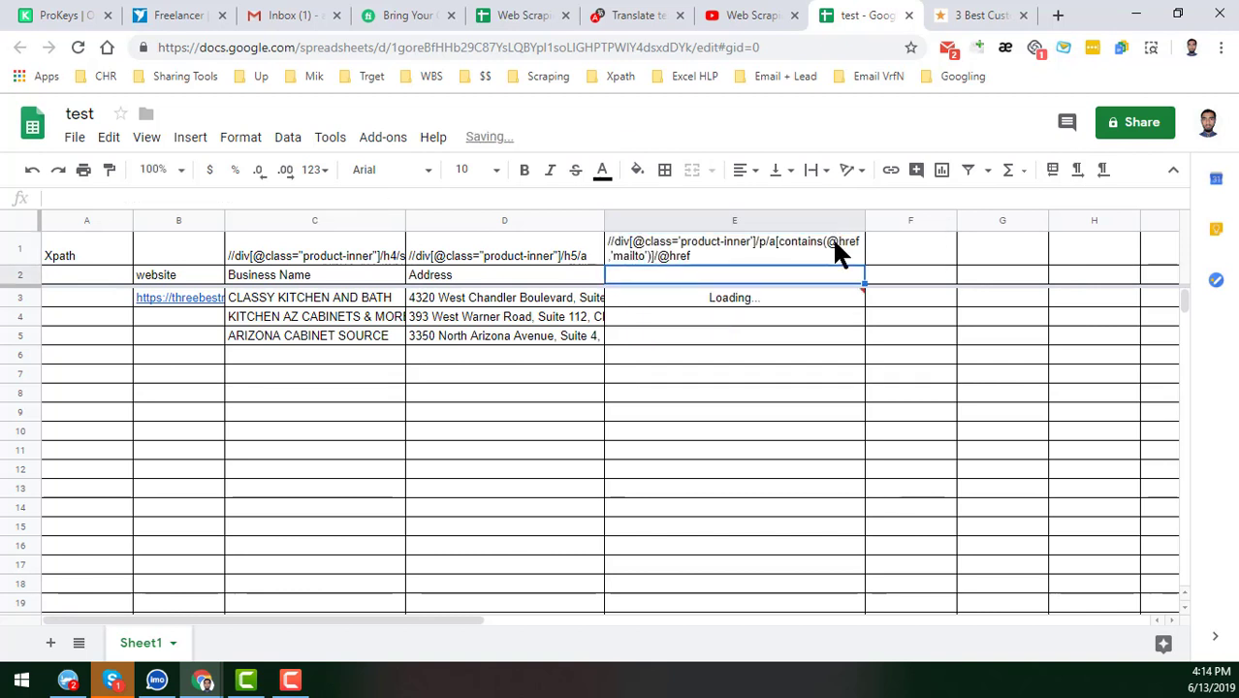
Step: Widen column E so the XPath fits on one line, and check the imported mailto links in E3:E5
click(711, 248)
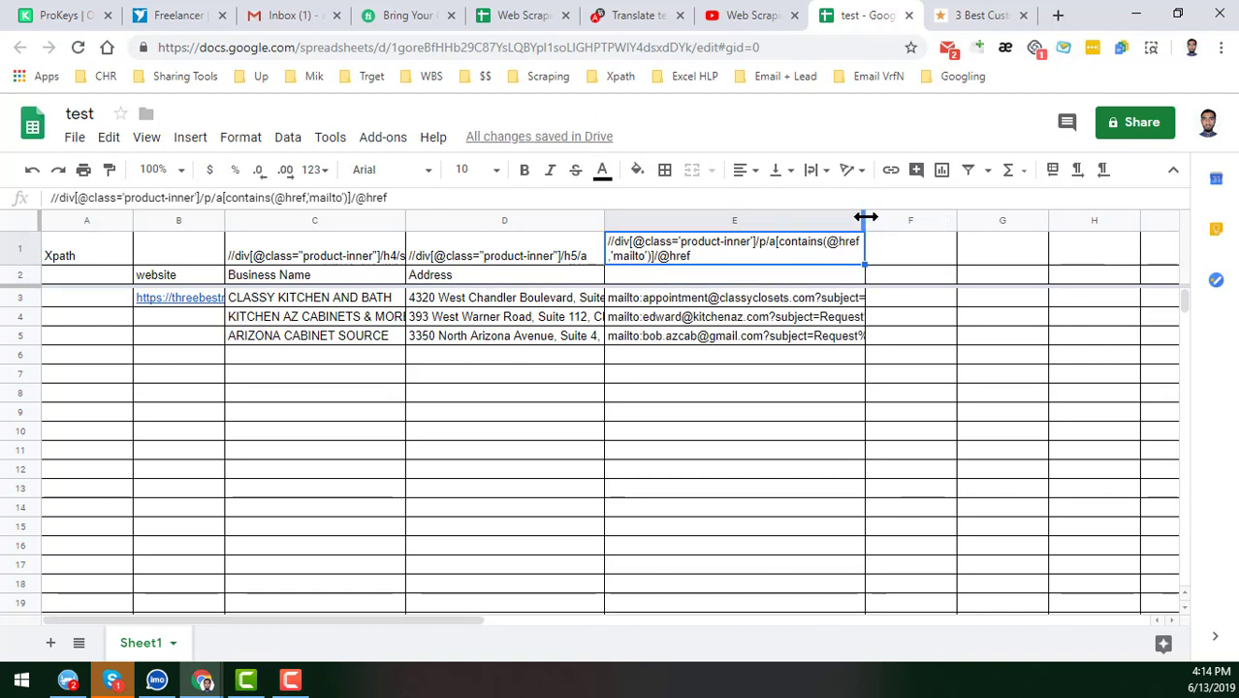
drag(864, 219, 1011, 262)
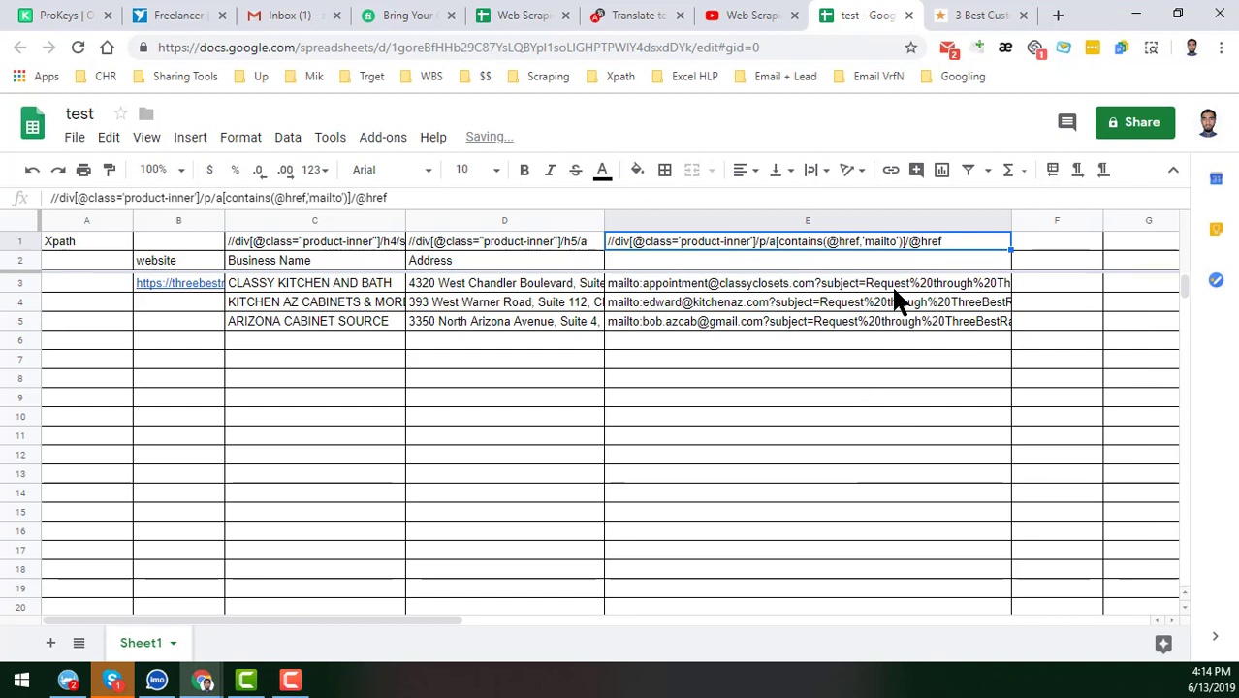
click(893, 281)
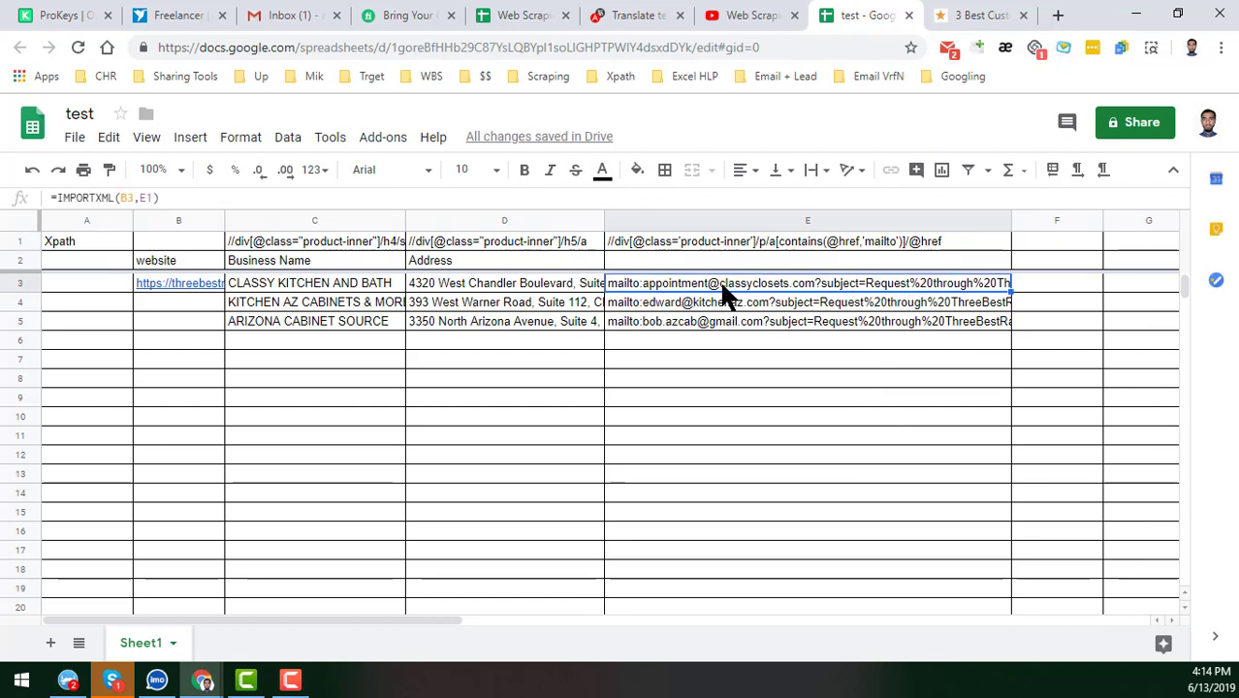
drag(719, 280, 718, 335)
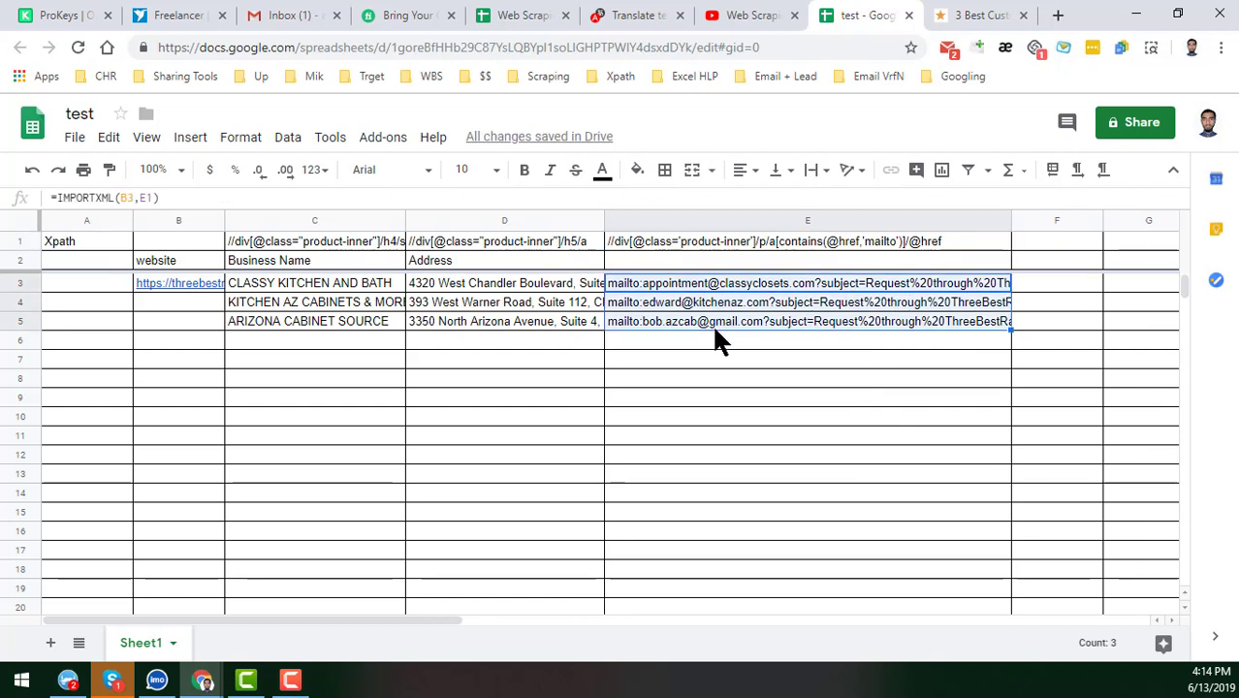
Step: Inspect the Send Email link on the threebestrated.com page, open its mailto address separately, and compare it with the imported links in the test spreadsheet
click(973, 12)
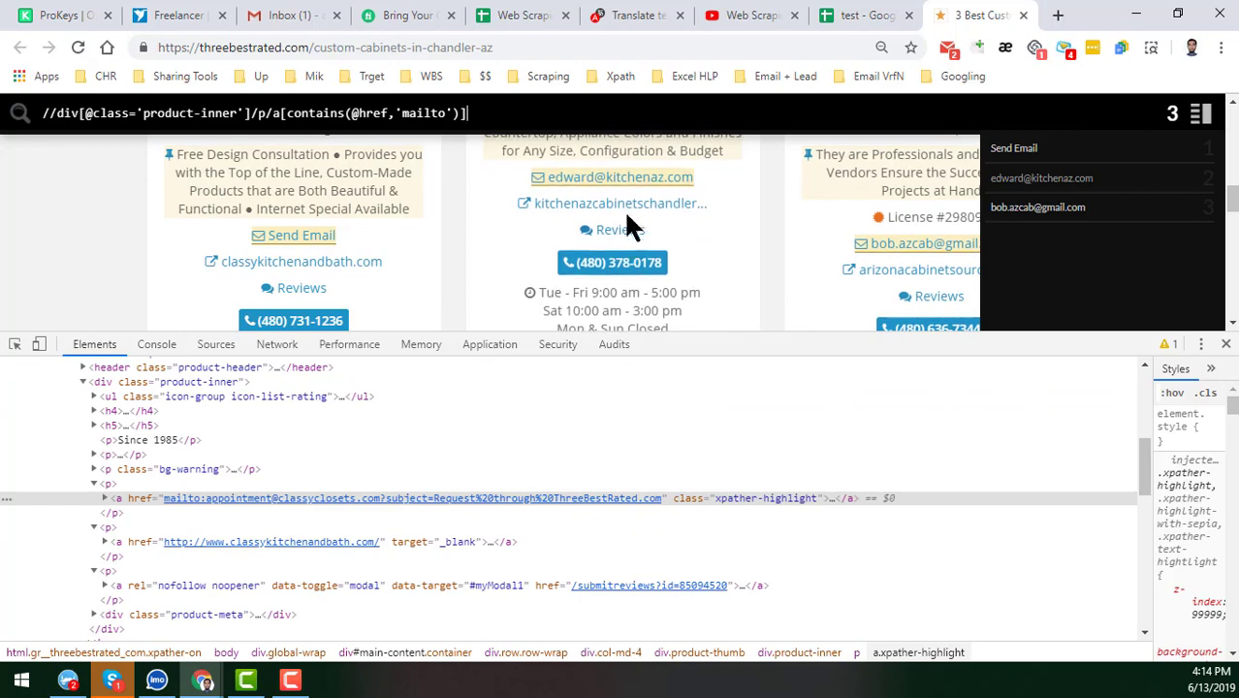
right_click(327, 243)
click(175, 266)
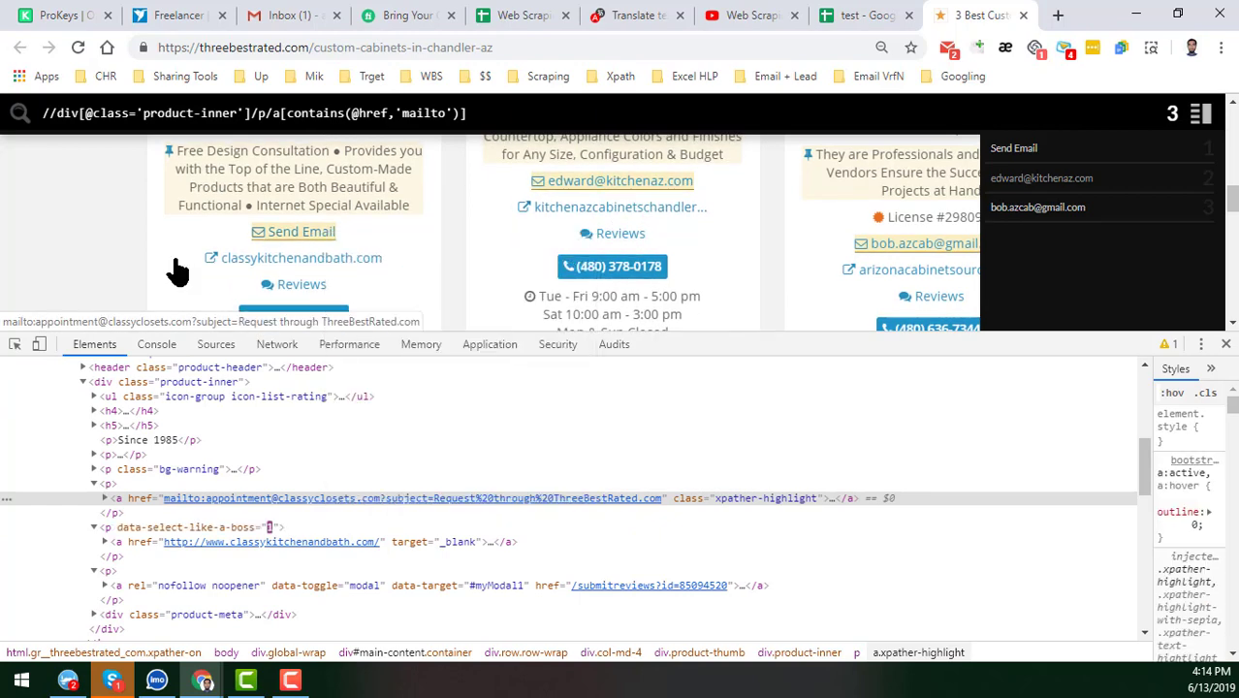
ctrl+click(629, 500)
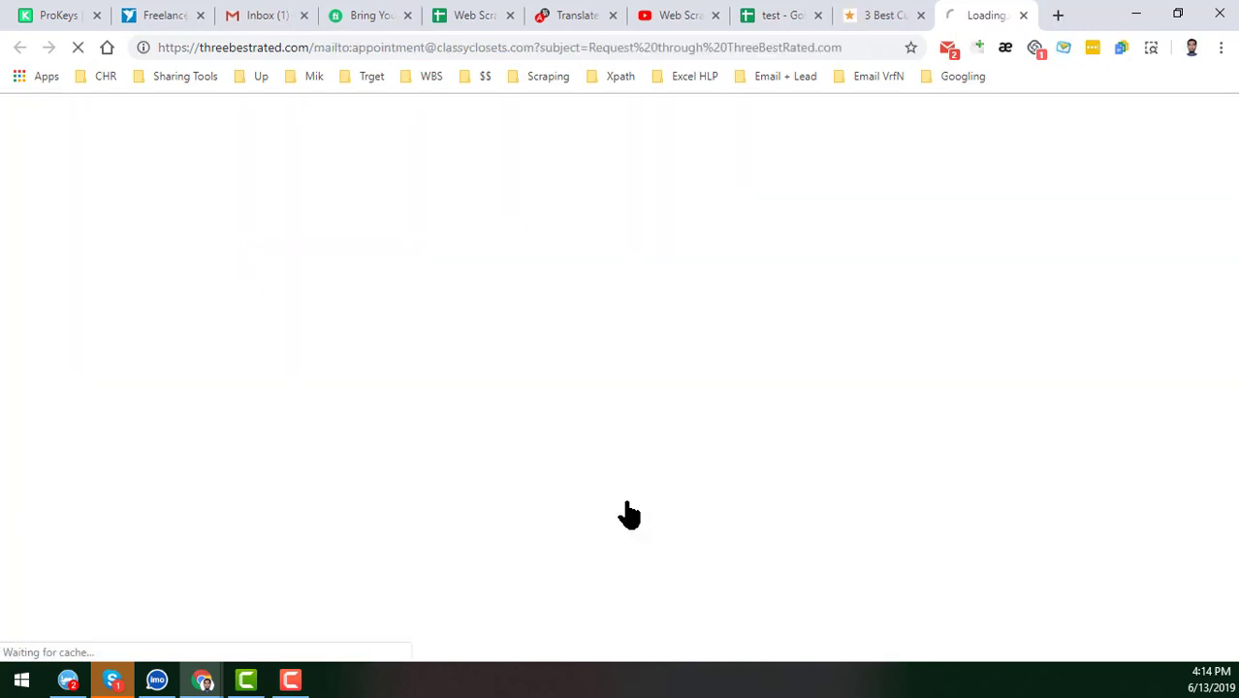
click(781, 15)
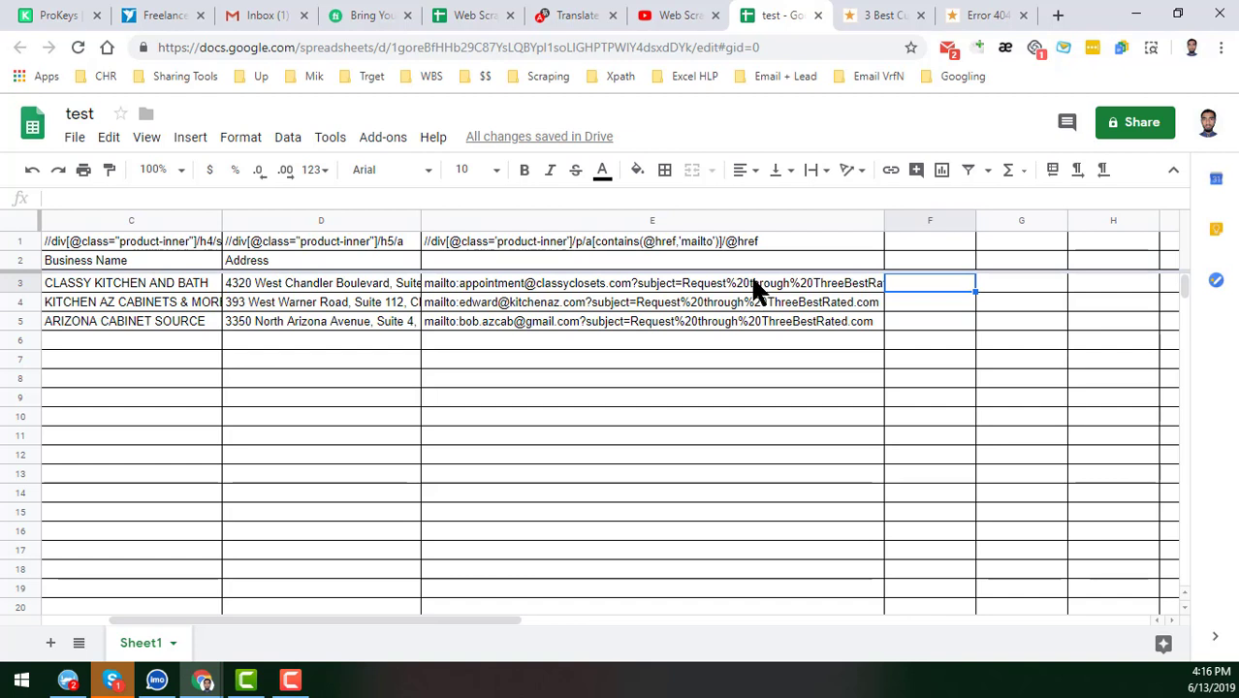
click(678, 323)
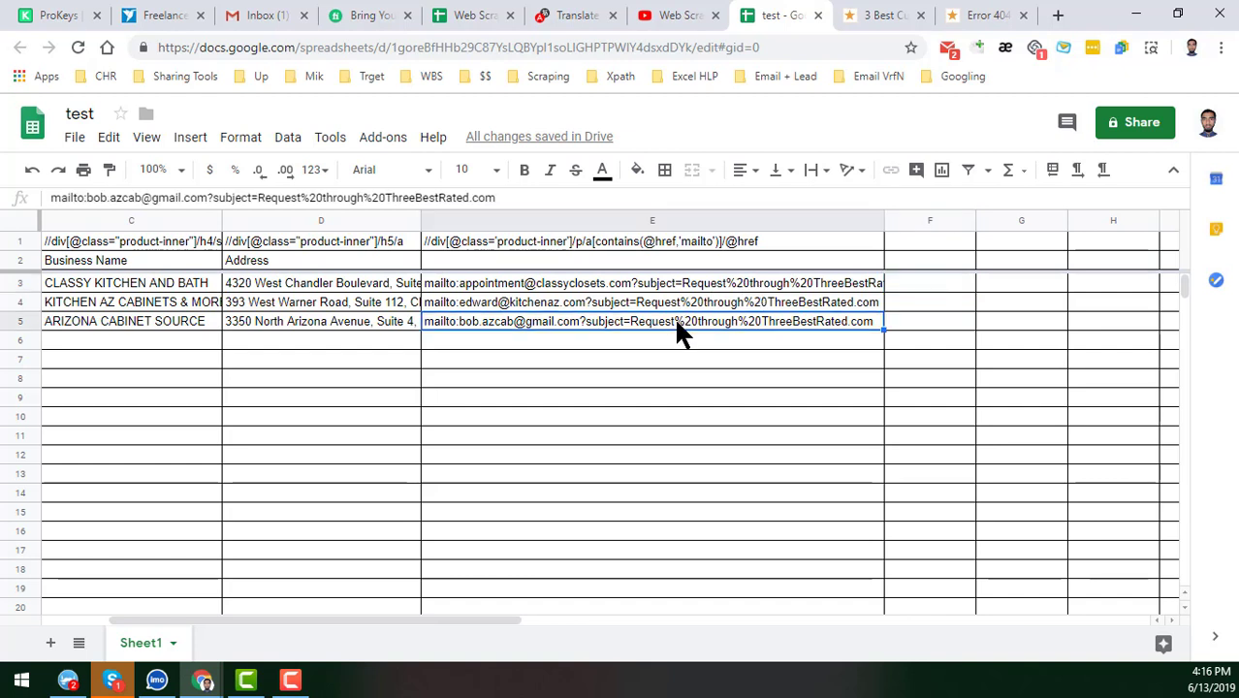